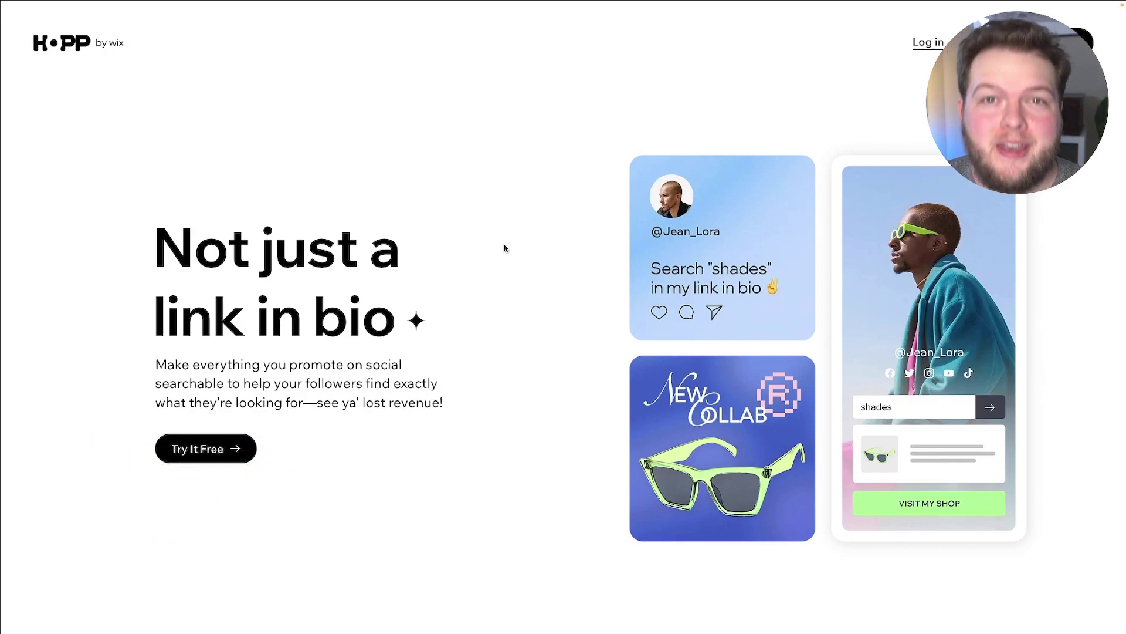
# - Start the free Hopp signup from the Hopp landing page
pyautogui.scroll(-2, 504, 248)
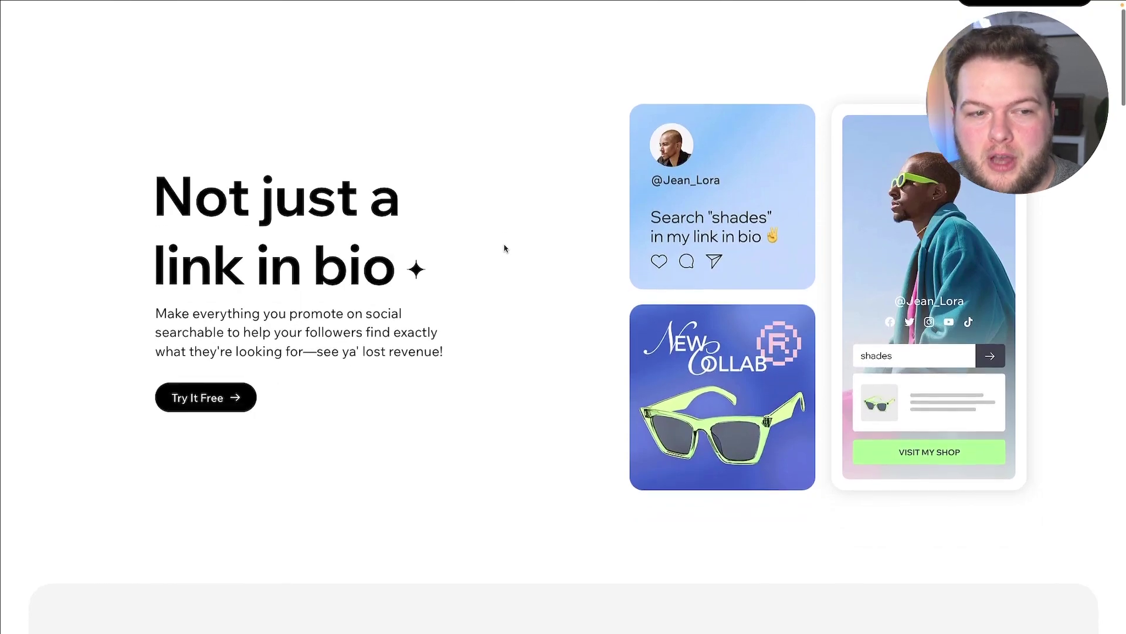
pyautogui.scroll(-8, 504, 248)
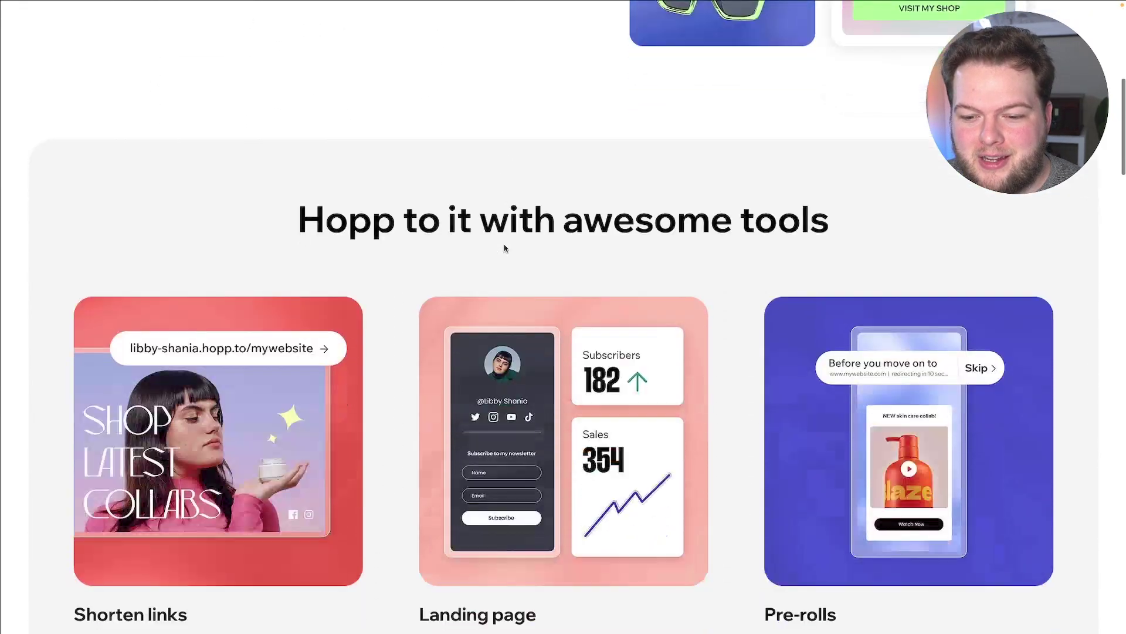
pyautogui.scroll(-10, 504, 248)
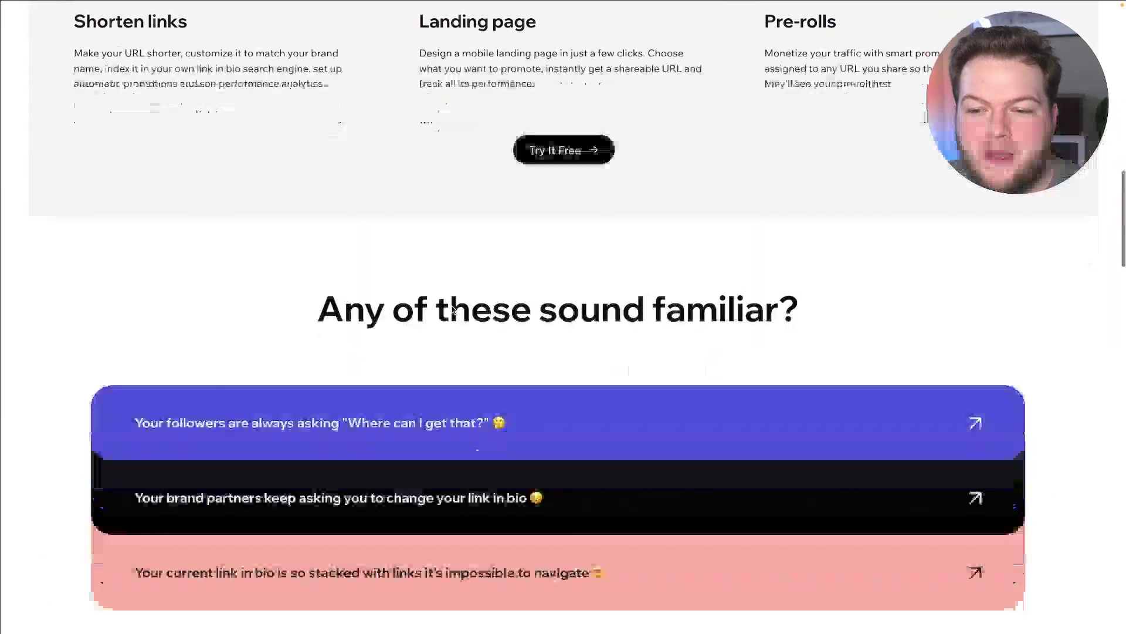
pyautogui.scroll(-9, 452, 309)
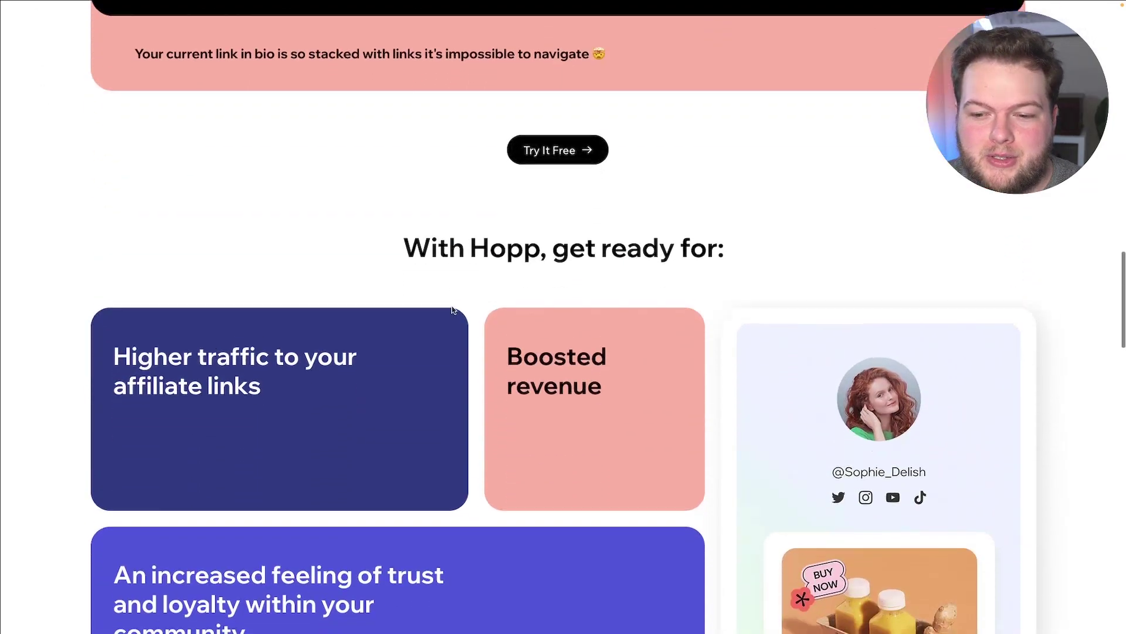
pyautogui.scroll(-6, 452, 309)
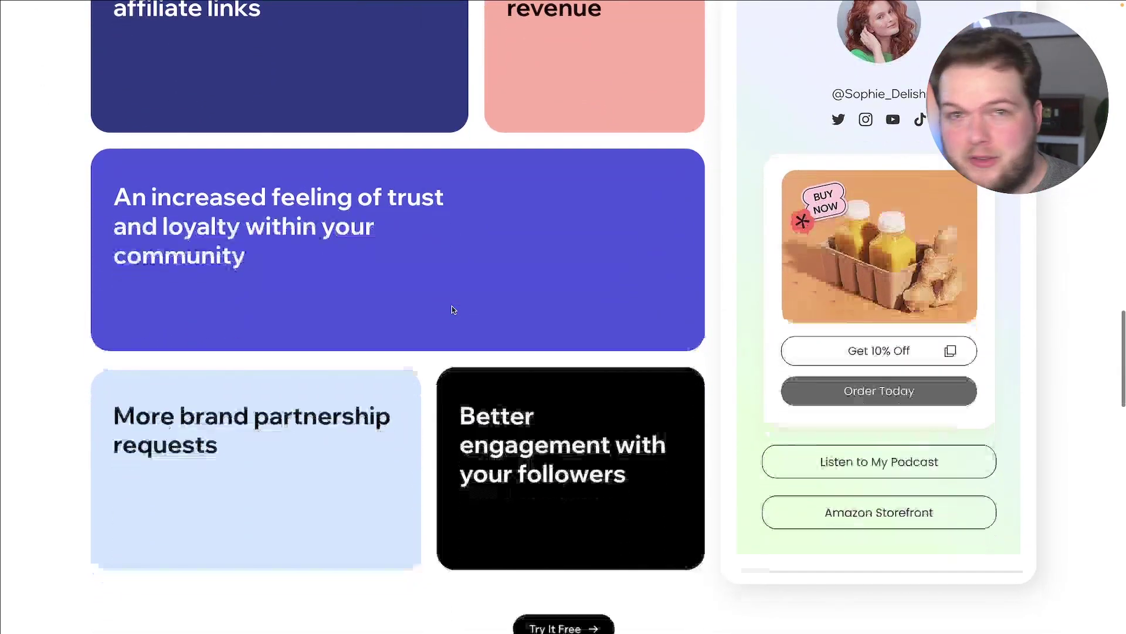
pyautogui.scroll(-6, 451, 309)
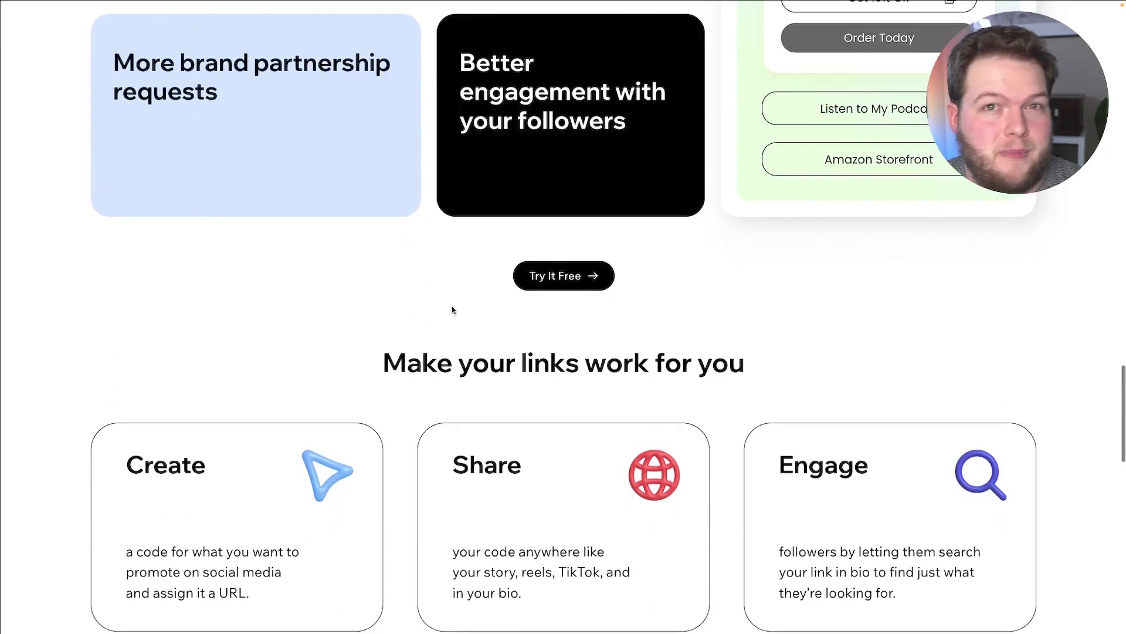
pyautogui.scroll(-6, 452, 309)
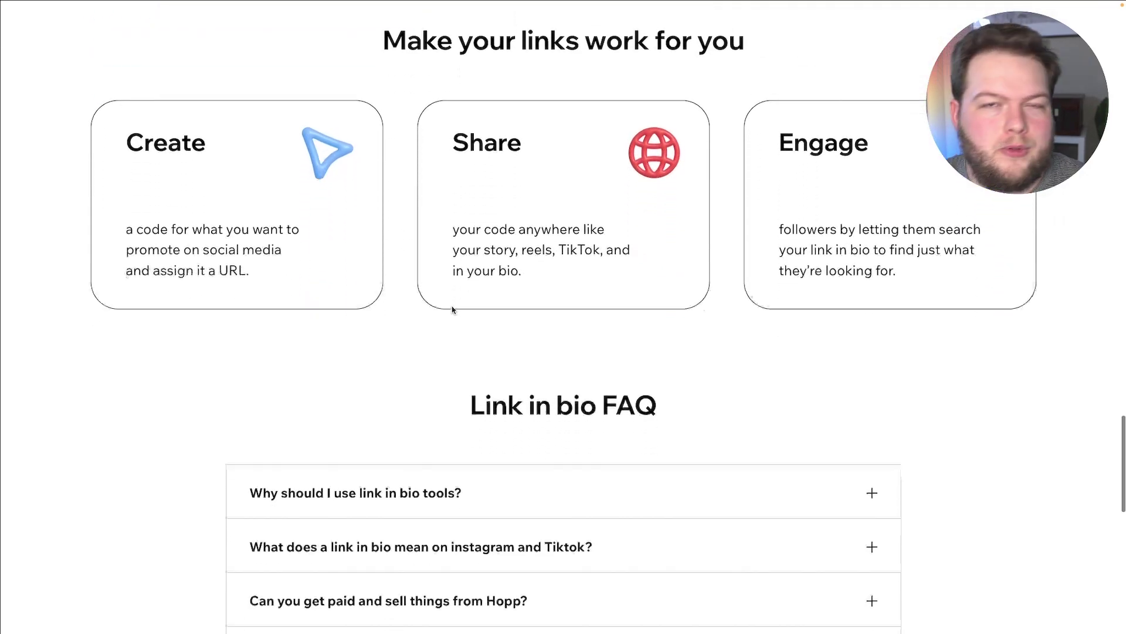
pyautogui.scroll(-13, 452, 310)
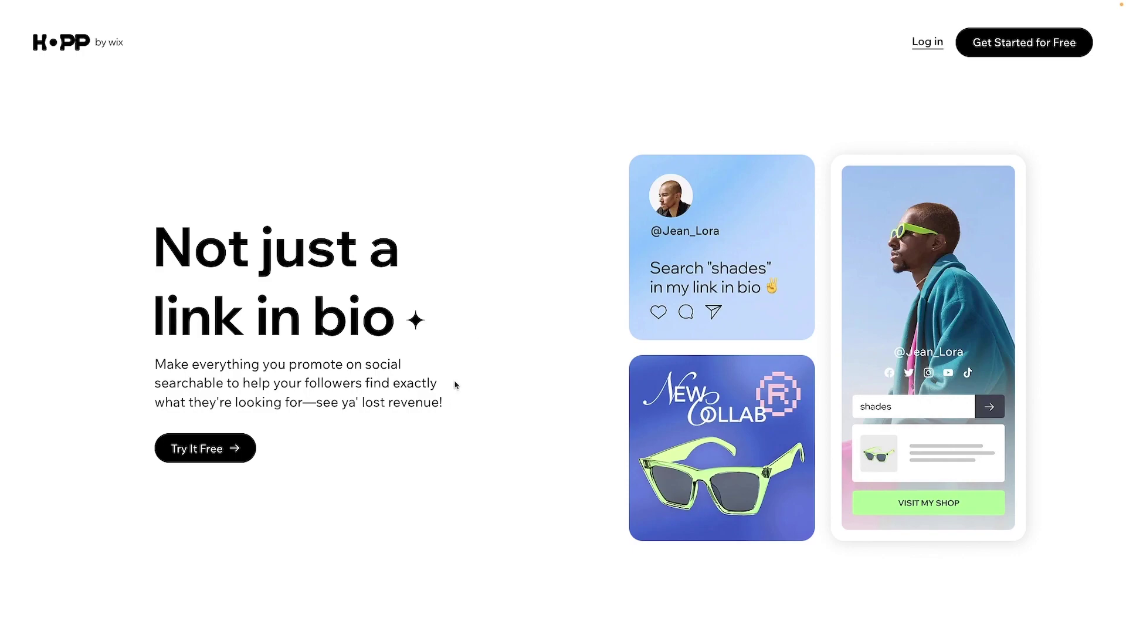
pyautogui.click(1001, 48)
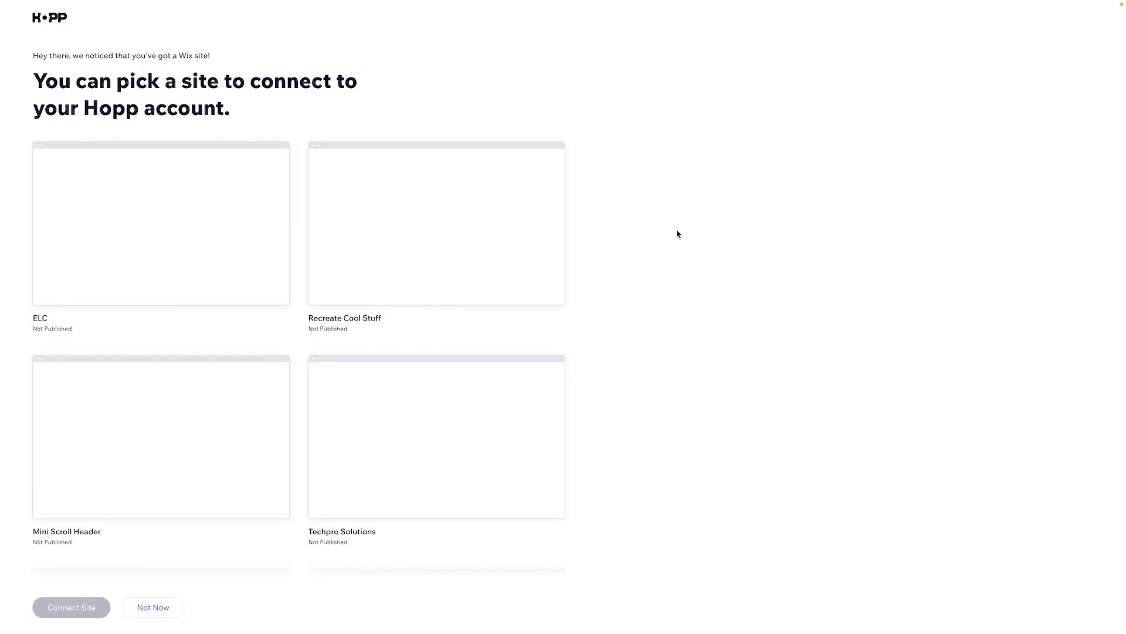
# - Choose the Wix Fix site from the site list
pyautogui.scroll(-7, 677, 234)
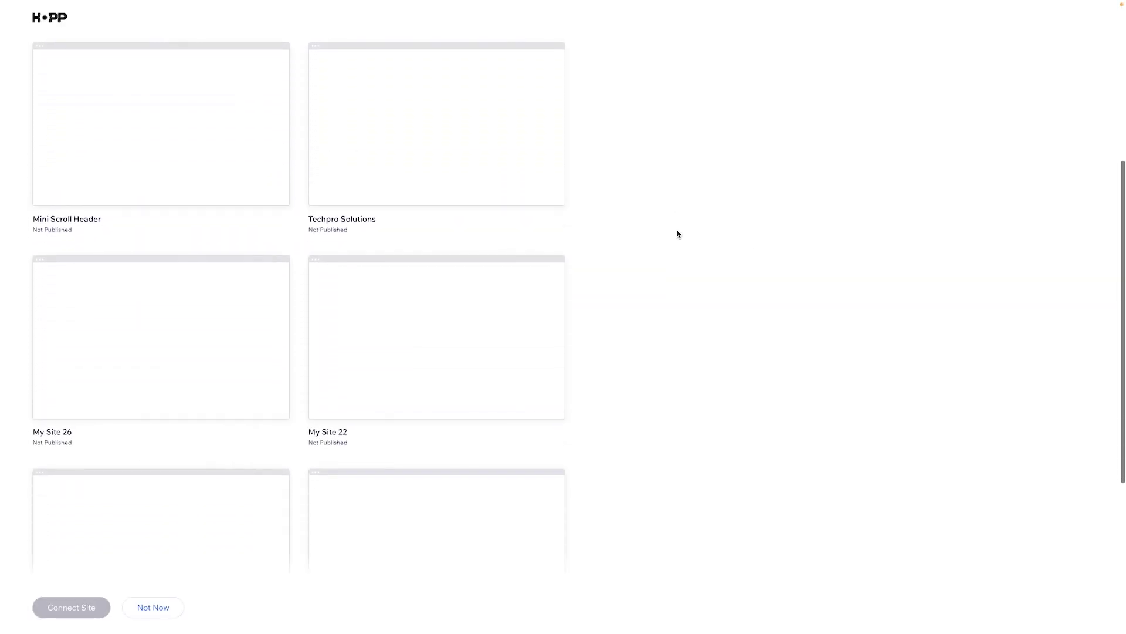
pyautogui.scroll(-10, 677, 234)
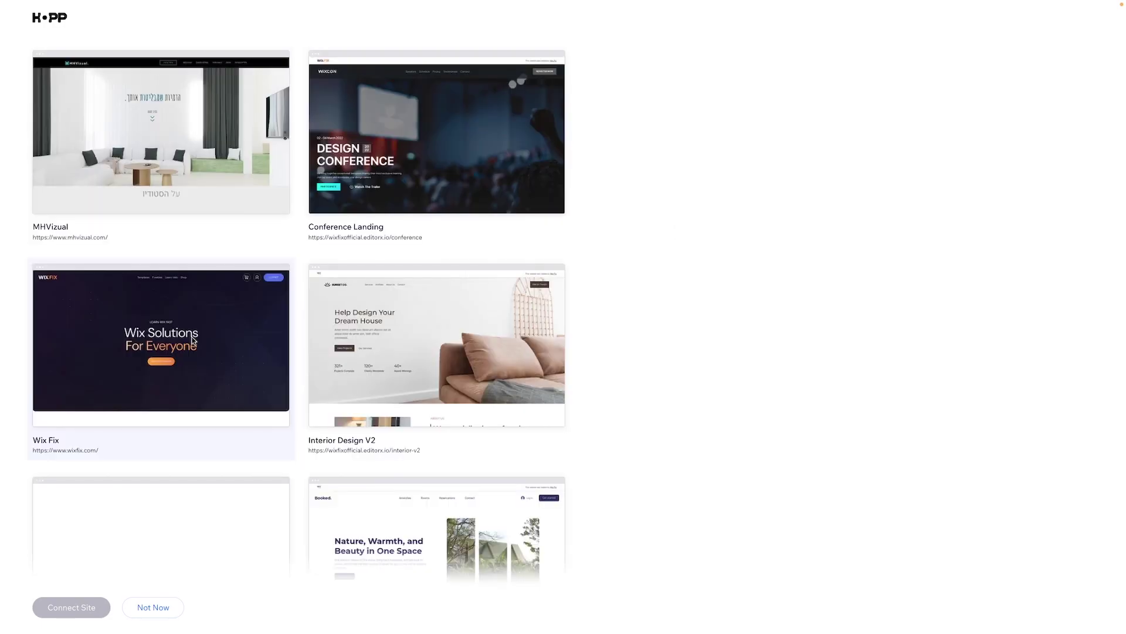
pyautogui.click(190, 324)
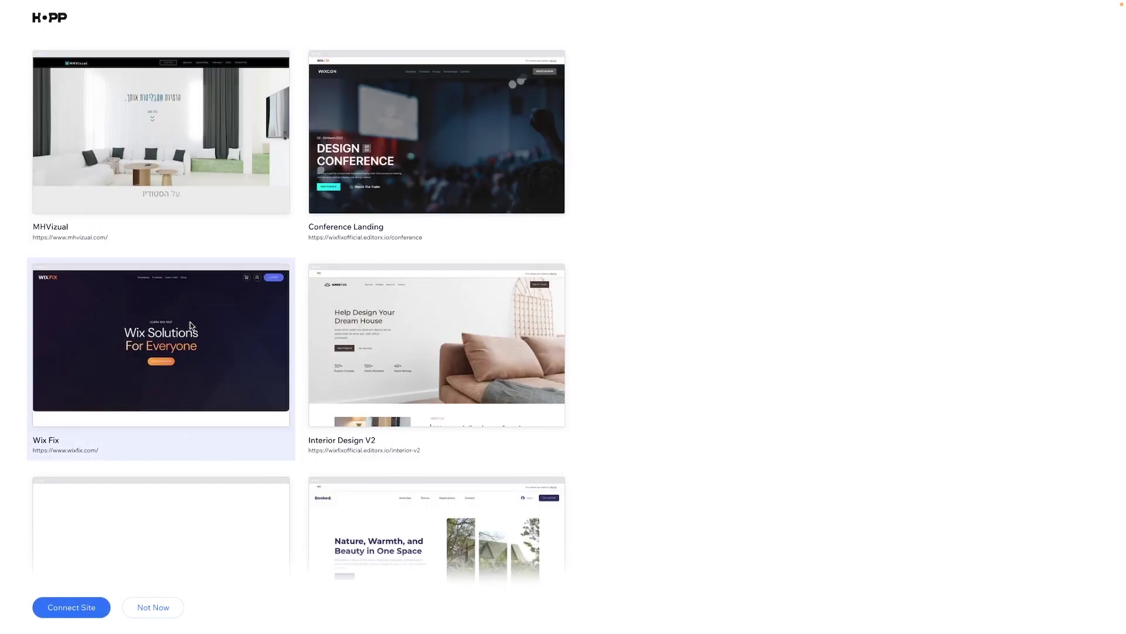
# - Connect Wix Fix, name the account 'Wix Fix' at hopp.bio/wixfix, and pick Social media as referral
pyautogui.click(78, 609)
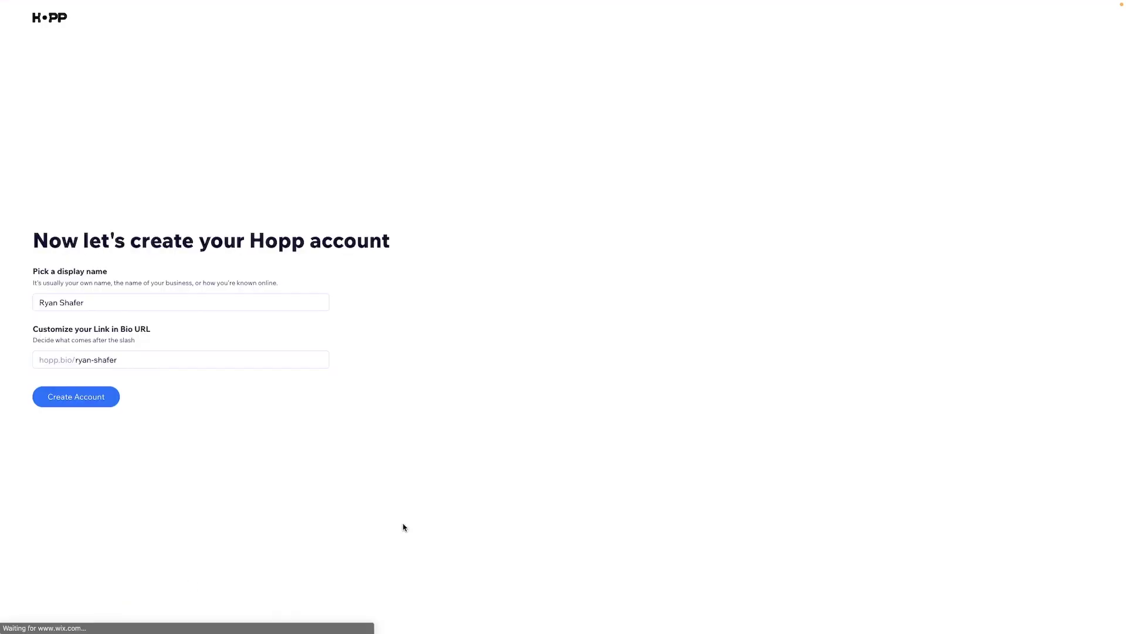
pyautogui.tripleClick(121, 304)
pyautogui.write('Wix Fix')
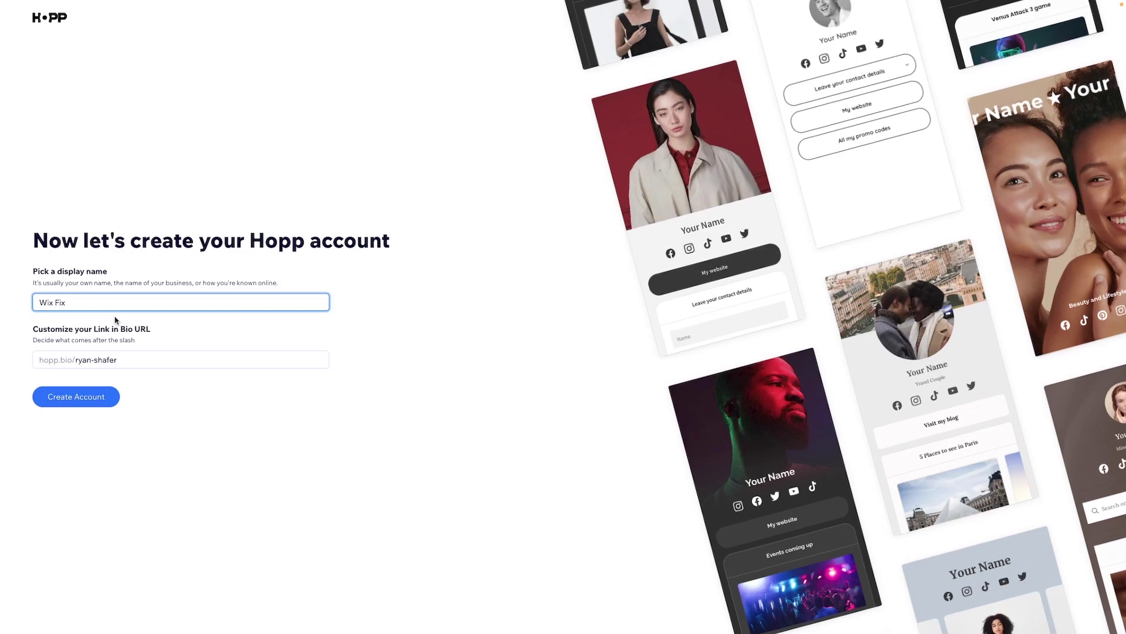
pyautogui.tripleClick(126, 360)
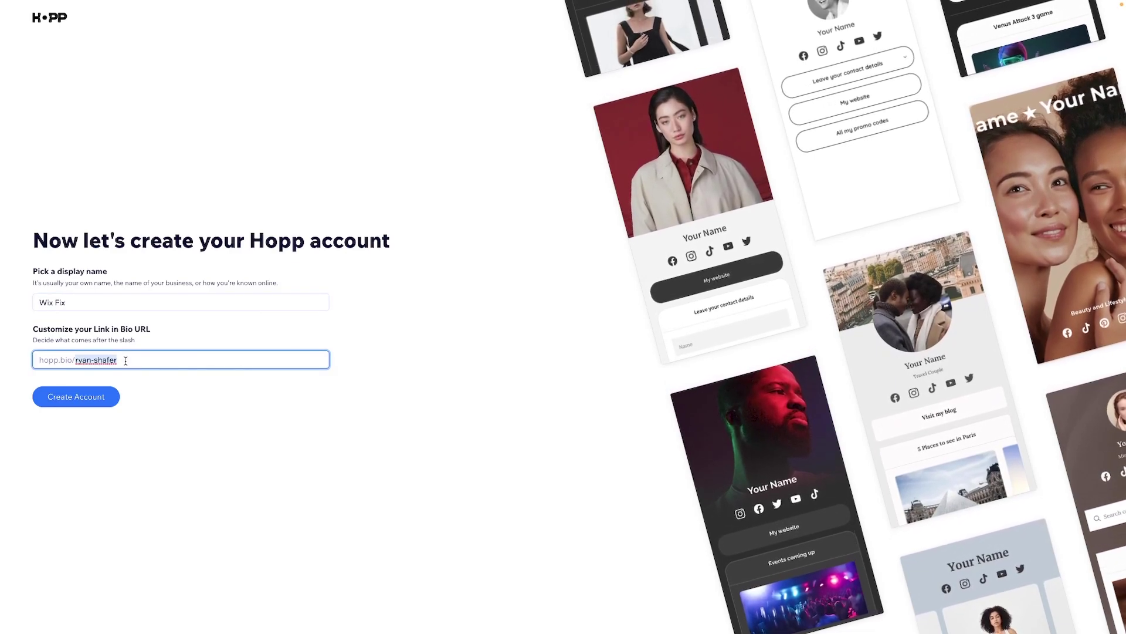
pyautogui.write('wixfix')
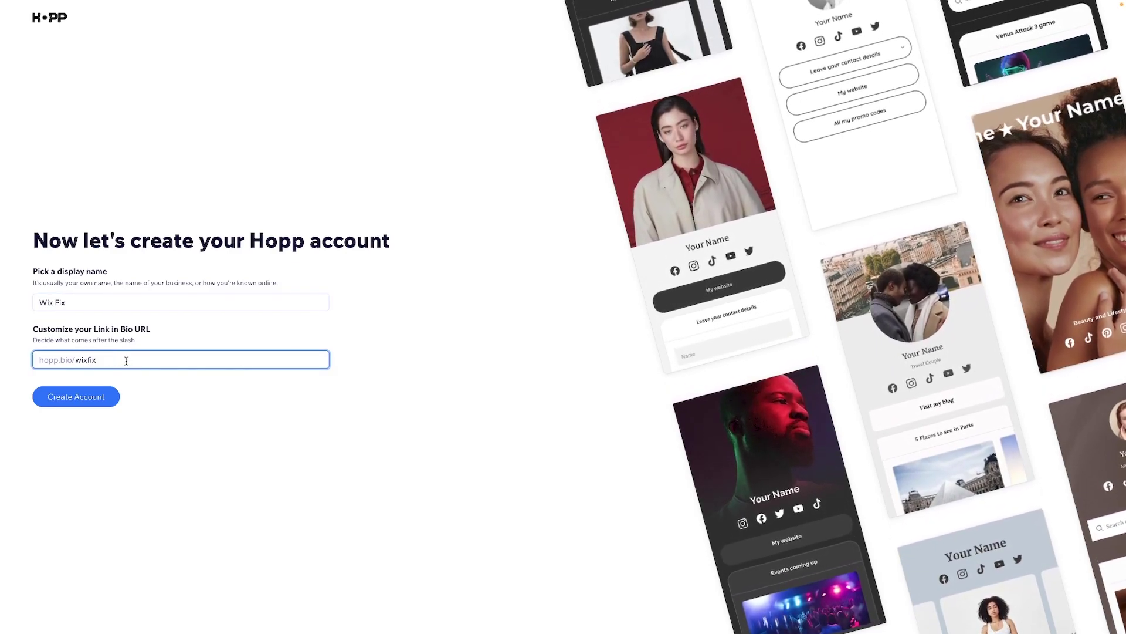
pyautogui.click(83, 400)
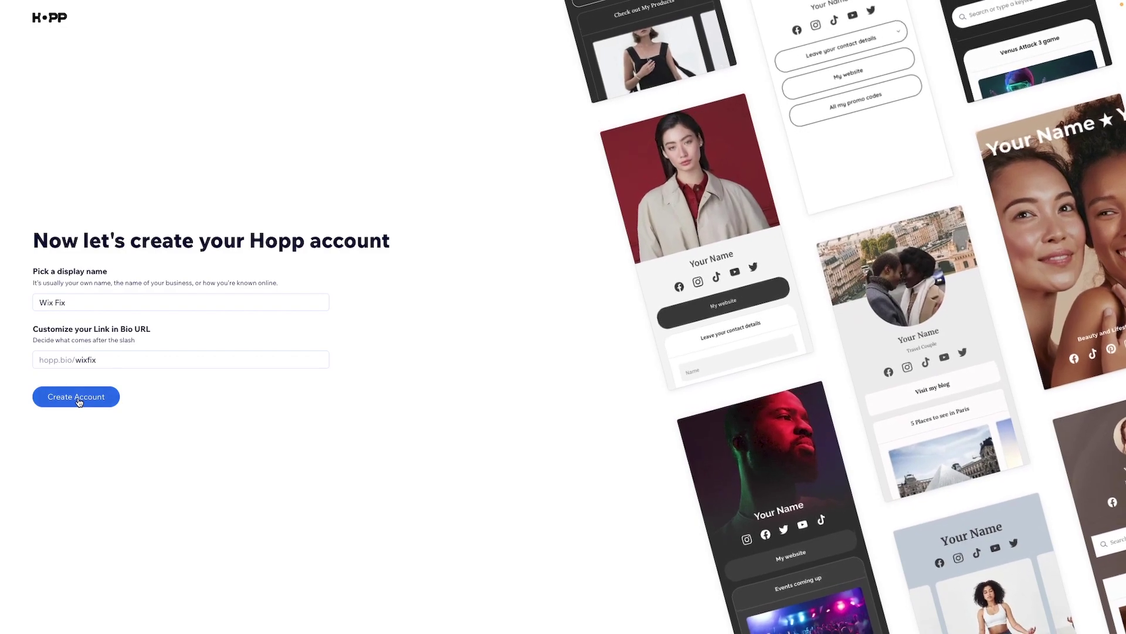
pyautogui.click(81, 402)
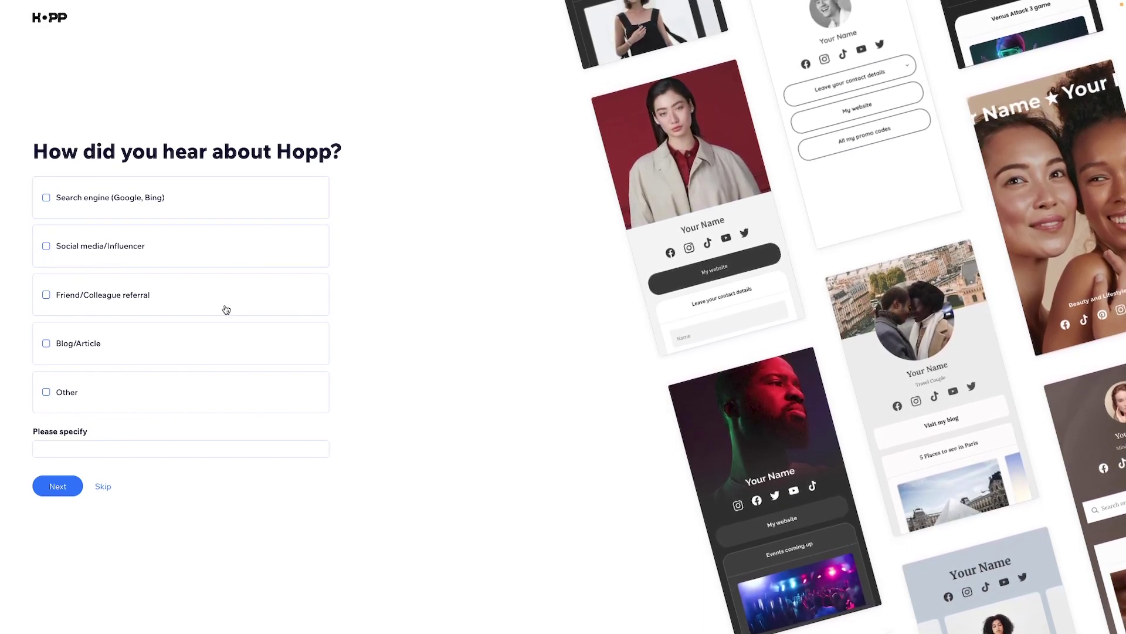
pyautogui.click(93, 252)
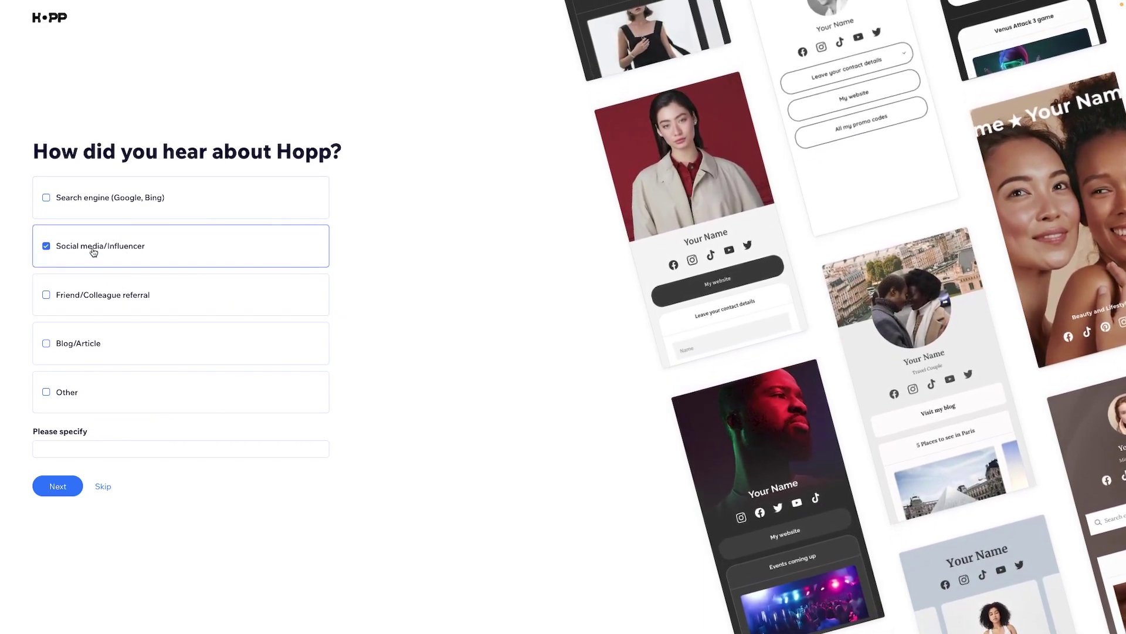
pyautogui.click(56, 487)
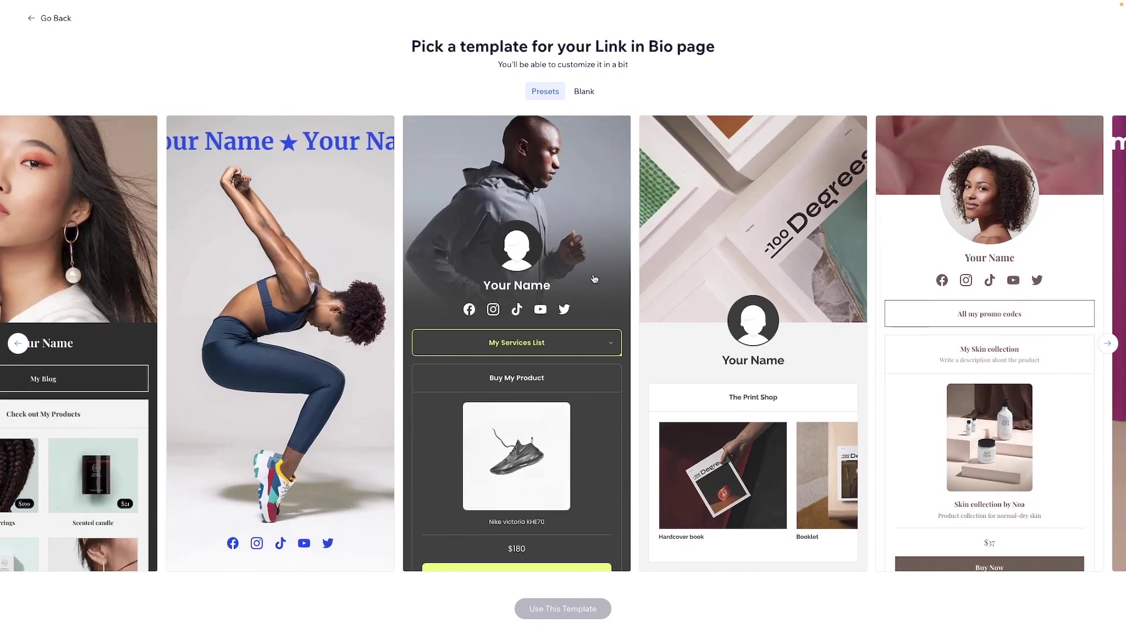
# - Apply the dark runner preset template with the services list
pyautogui.click(594, 278)
pyautogui.click(578, 93)
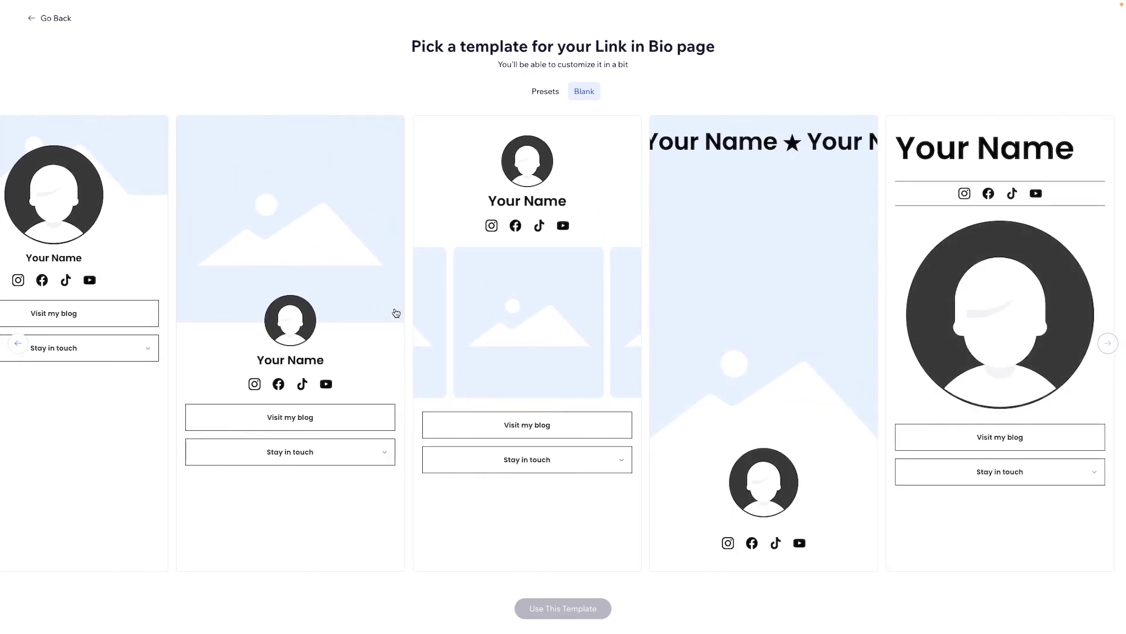
pyautogui.click(538, 91)
pyautogui.click(581, 334)
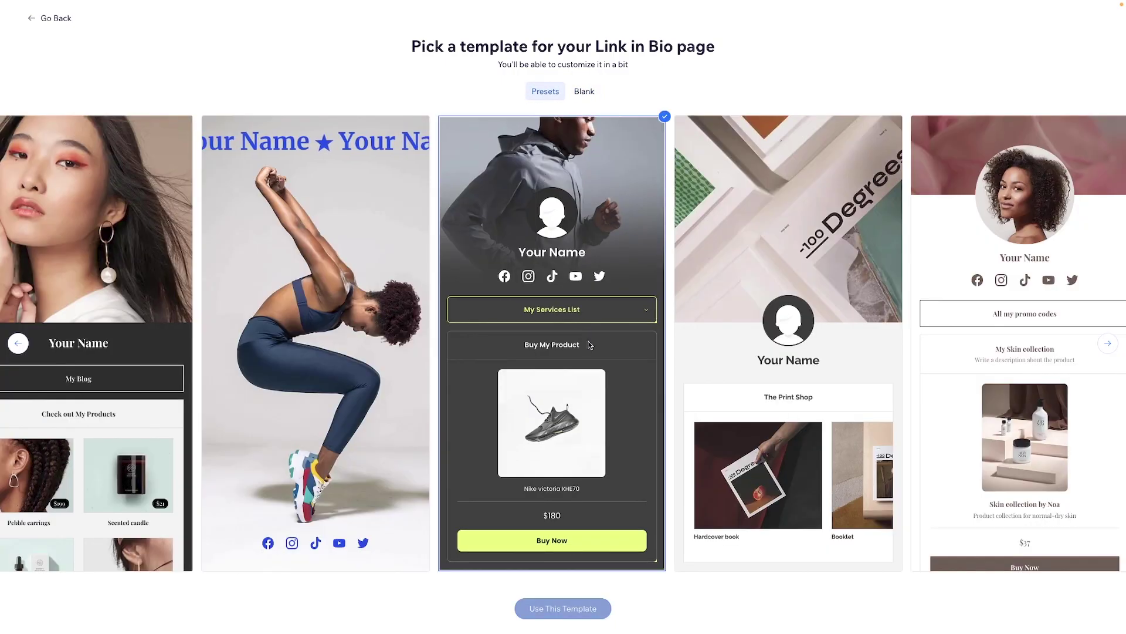
pyautogui.click(550, 610)
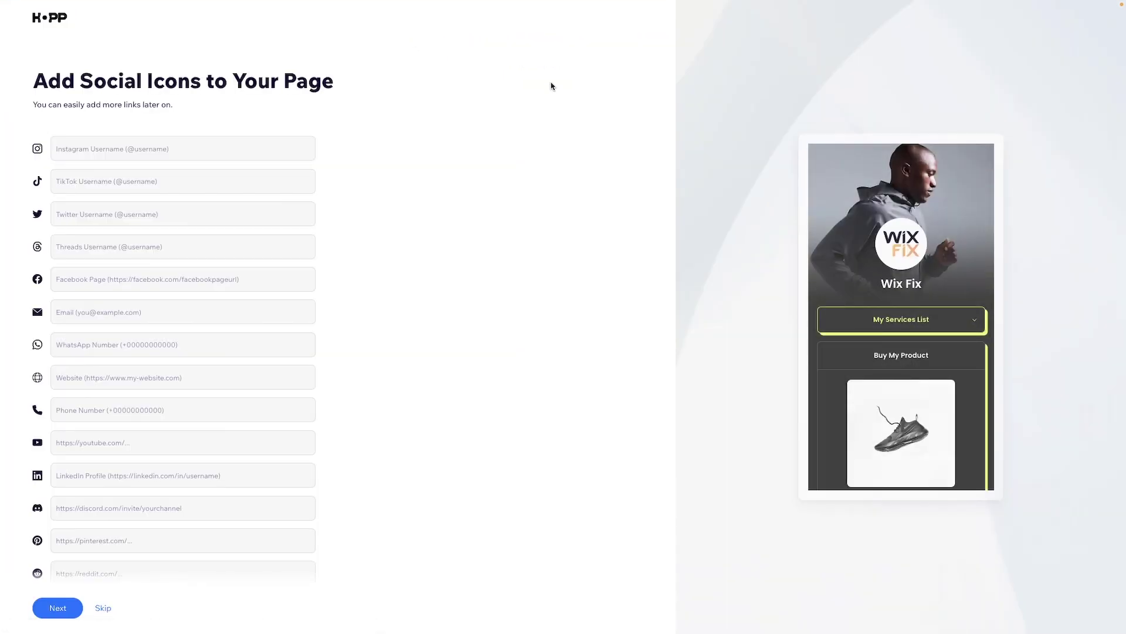
pyautogui.click(173, 150)
pyautogui.write('https://www.instagram.com/thewixfix/')
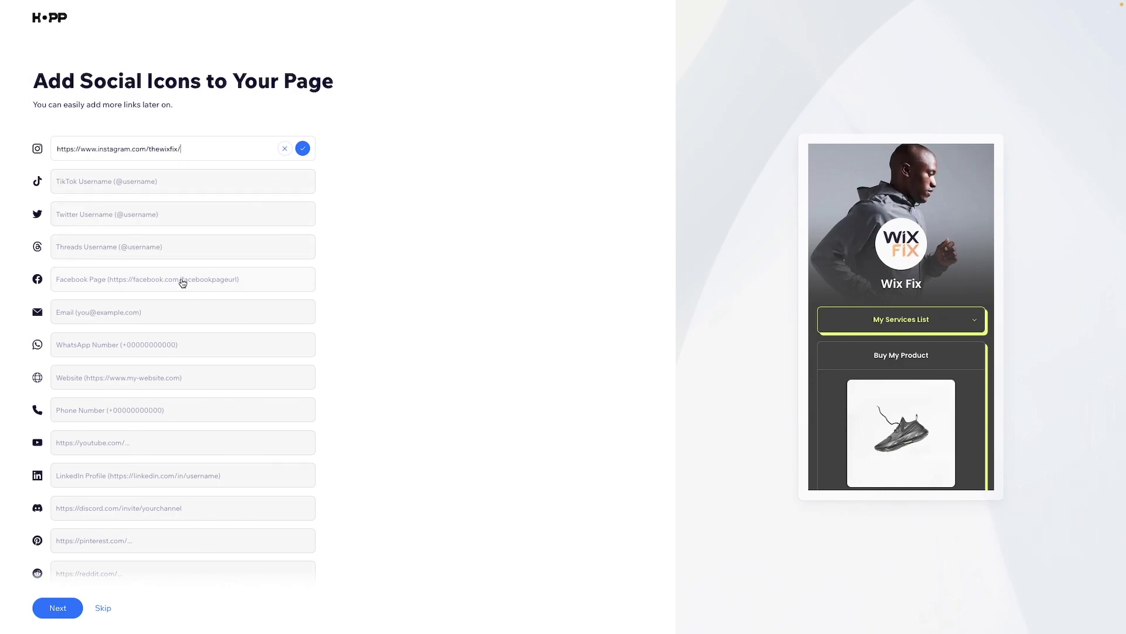
pyautogui.press('Home')
pyautogui.write('@')
pyautogui.moveTo(156, 151); pyautogui.dragTo(59, 149)
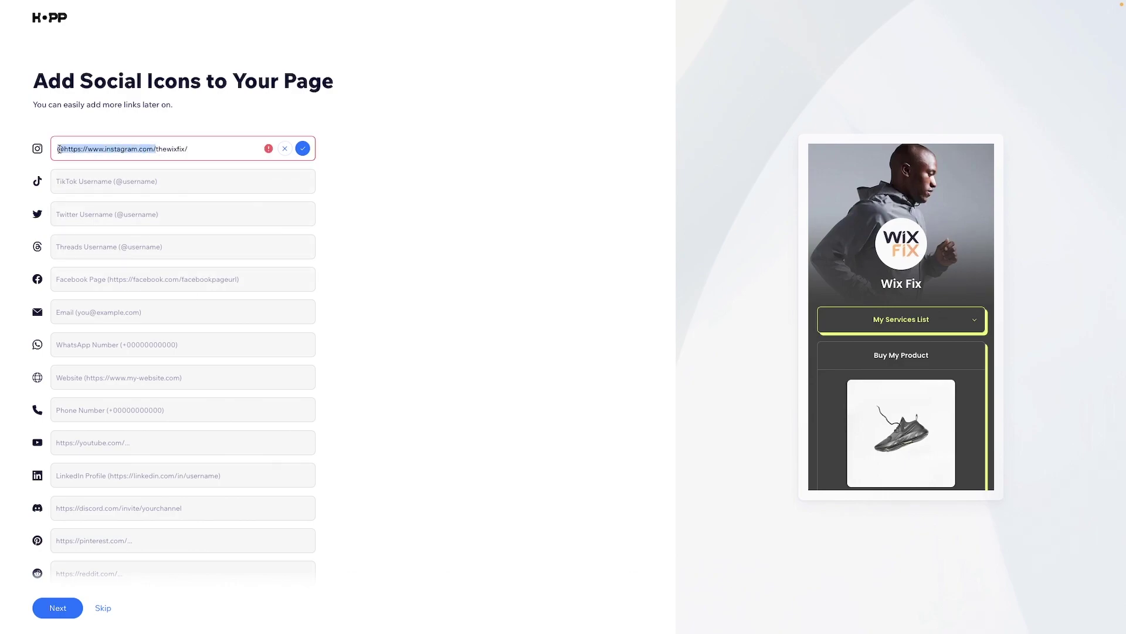
pyautogui.press('BackSpace')
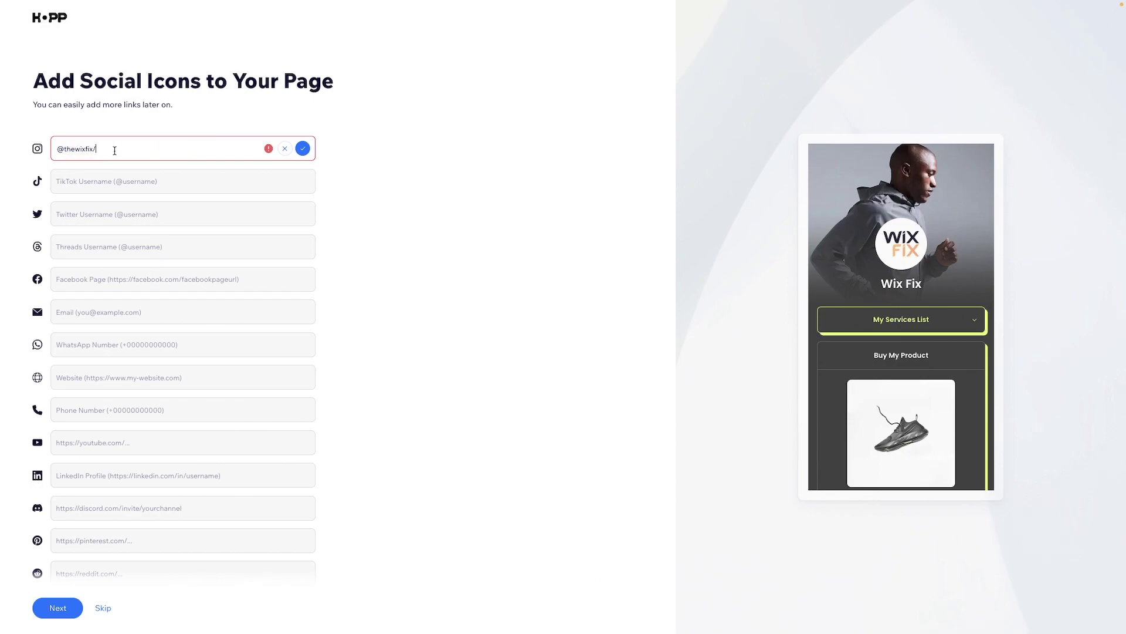
pyautogui.press('BackSpace')
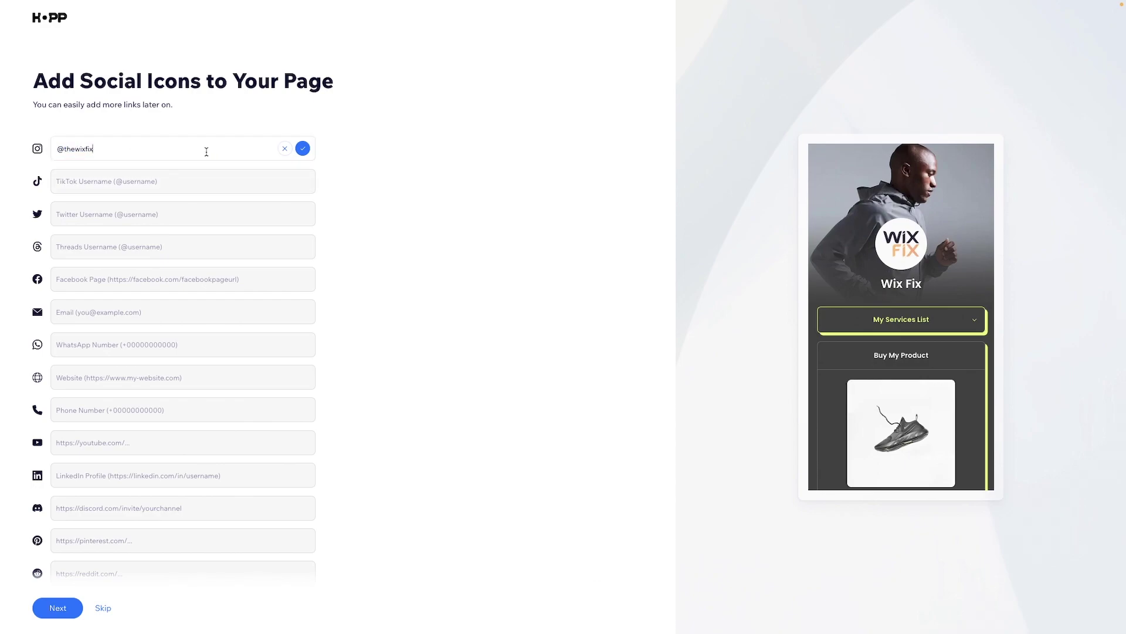
pyautogui.click(303, 149)
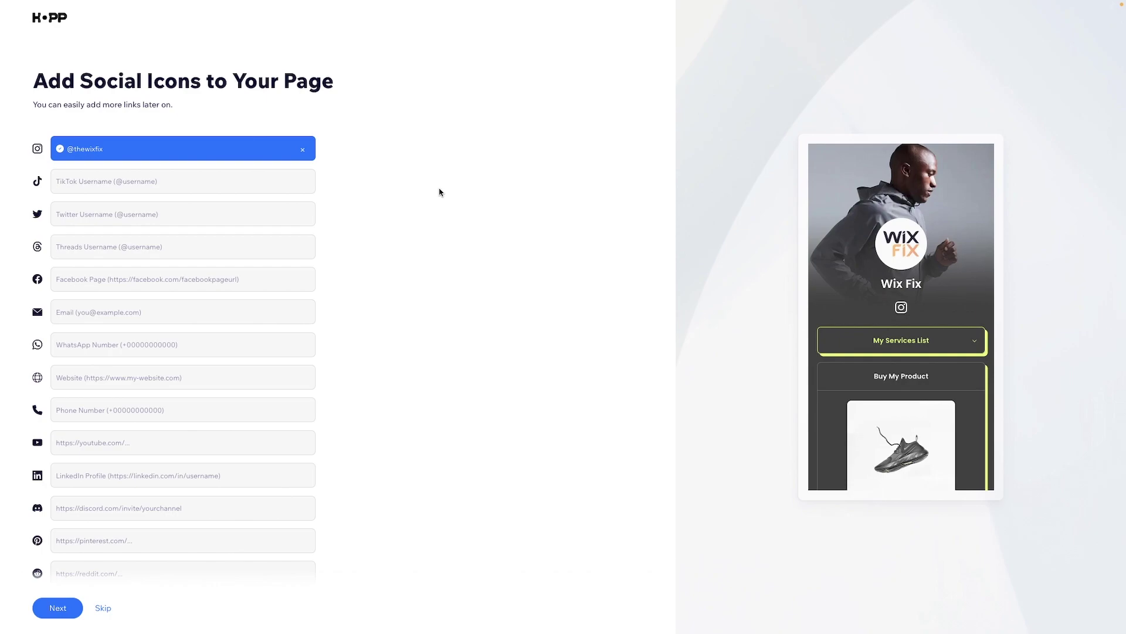
# - Add the contact email and a YouTube channel link ending in wixfix
pyautogui.click(107, 312)
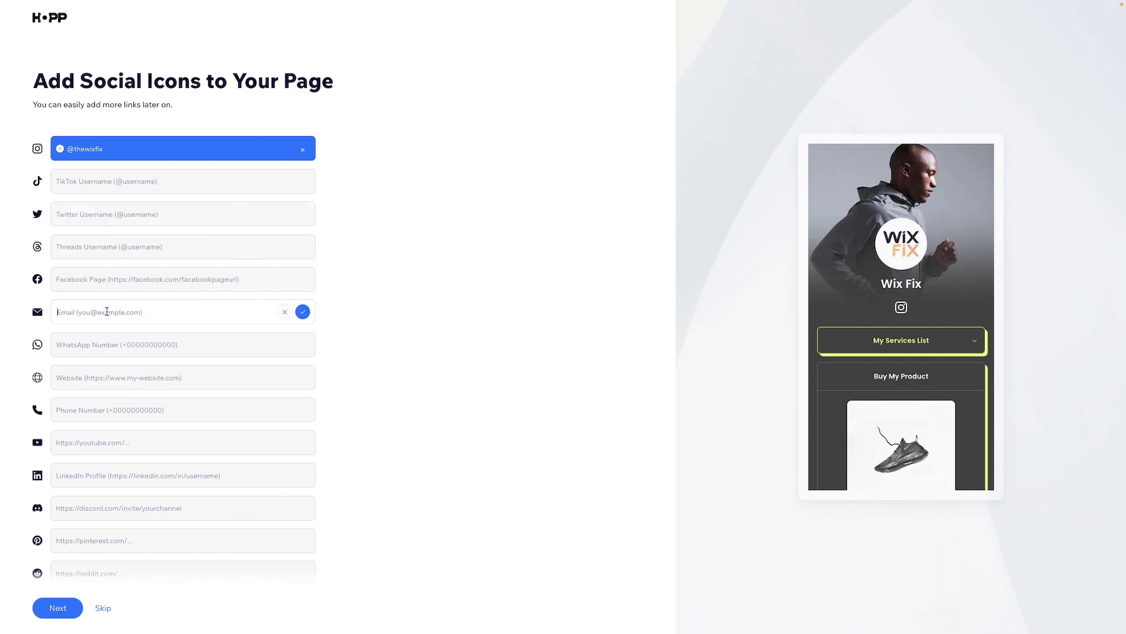
pyautogui.click(302, 312)
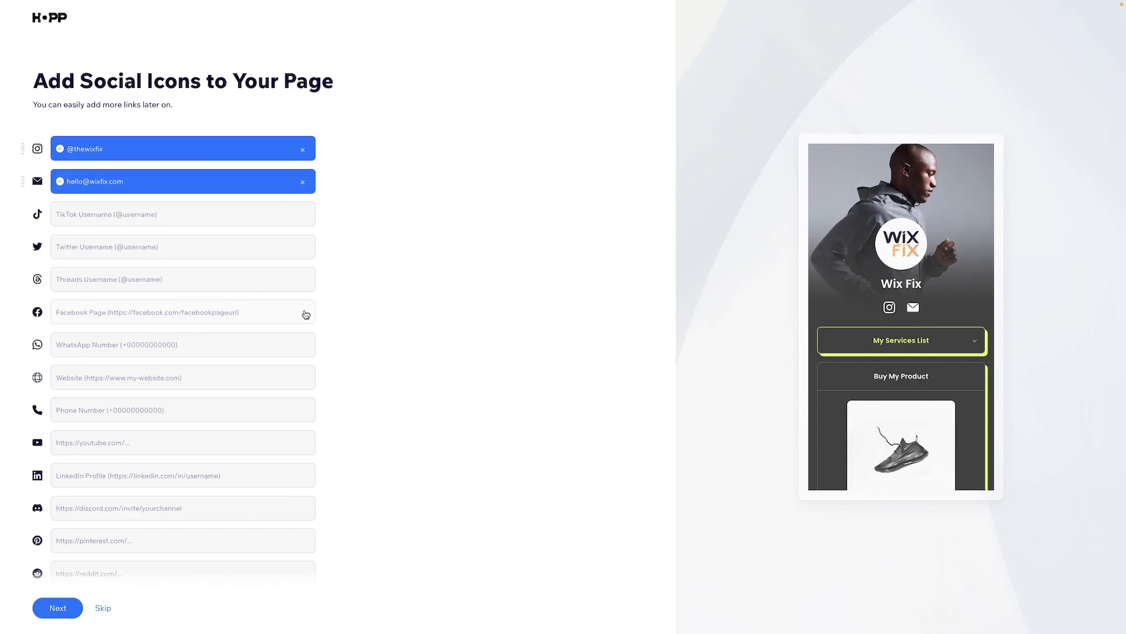
pyautogui.scroll(-2, 136, 313)
pyautogui.click(146, 330)
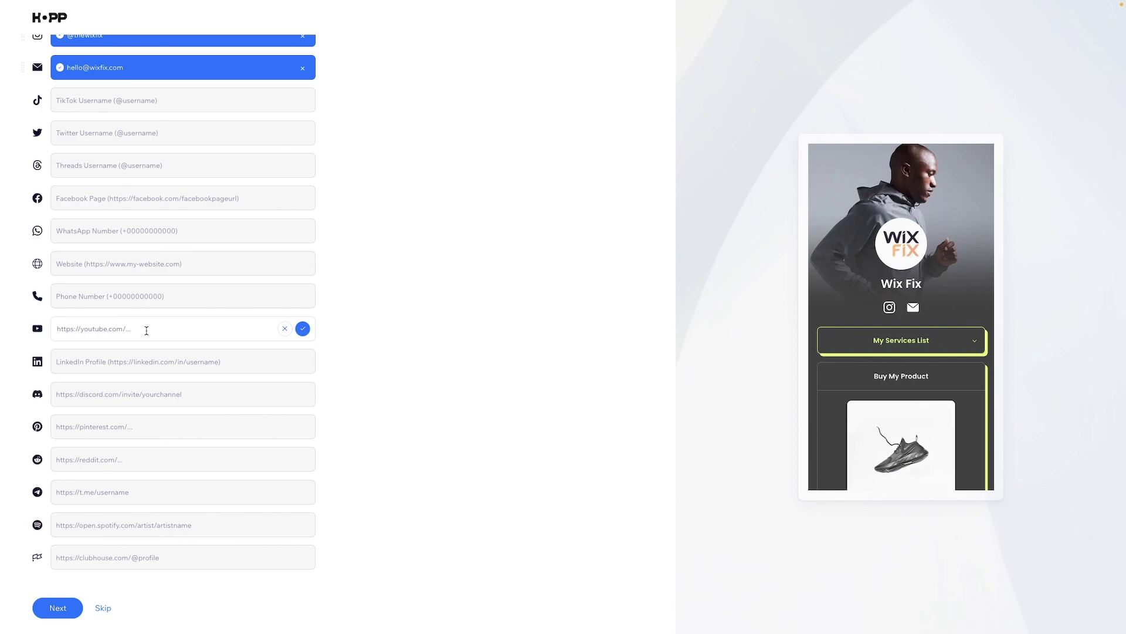
pyautogui.write('https://www.youtube.com/thewixfix/')
pyautogui.doubleClick(152, 330)
pyautogui.write('wixfix')
pyautogui.click(303, 330)
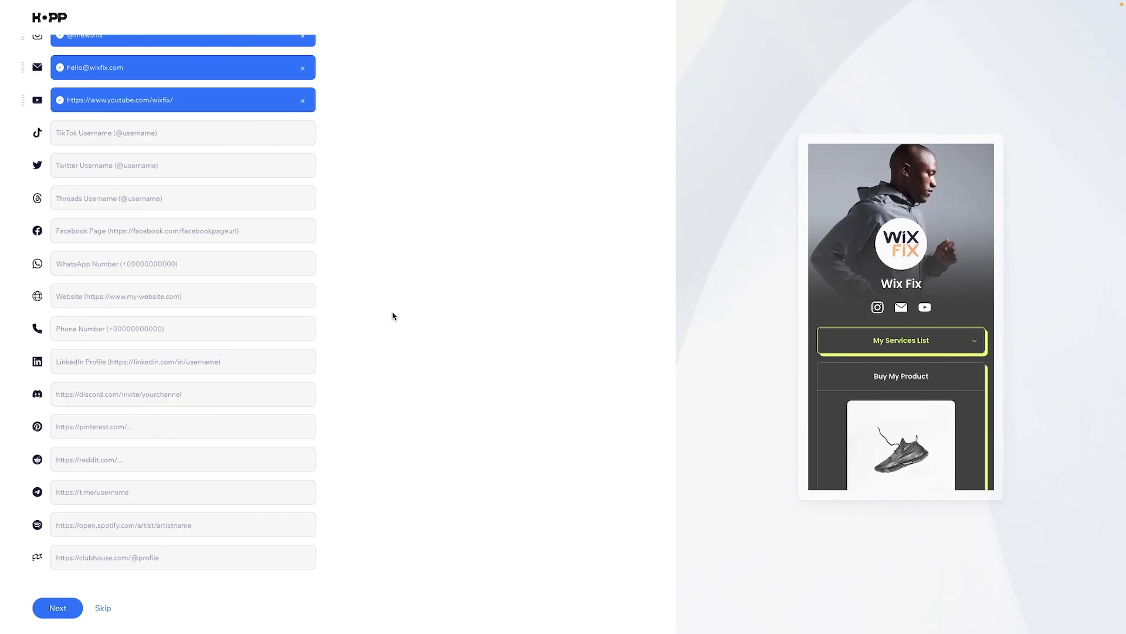
# - Add the Facebook link facebook.com/wixfix and proceed past the social icons step
pyautogui.scroll(2, 392, 316)
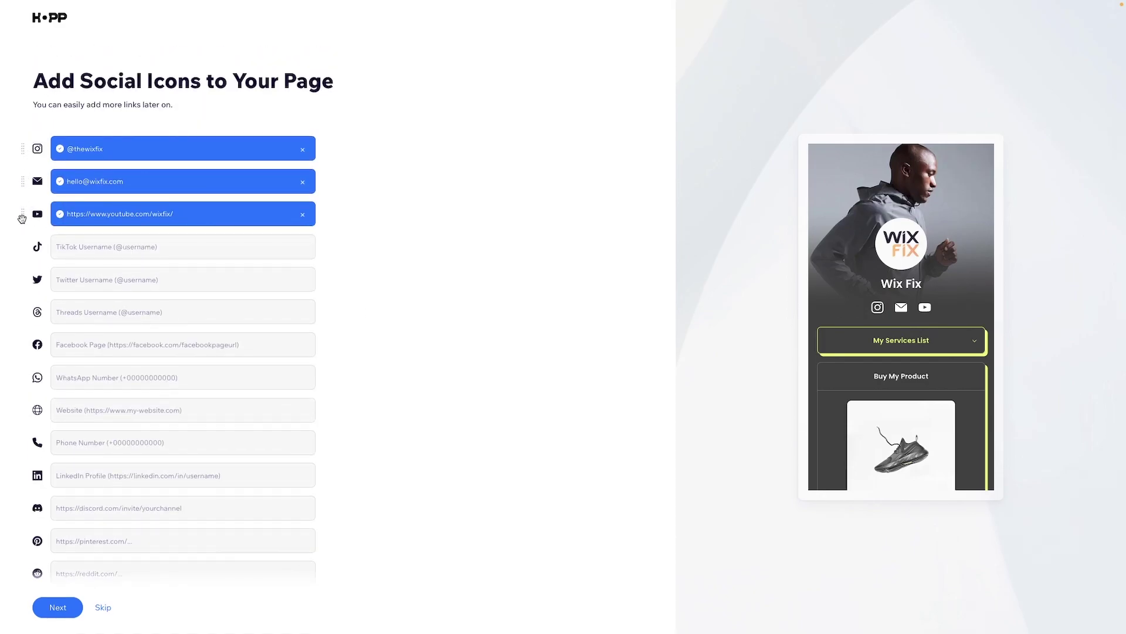
pyautogui.scroll(-1, 47, 235)
pyautogui.click(68, 319)
pyautogui.write('fa')
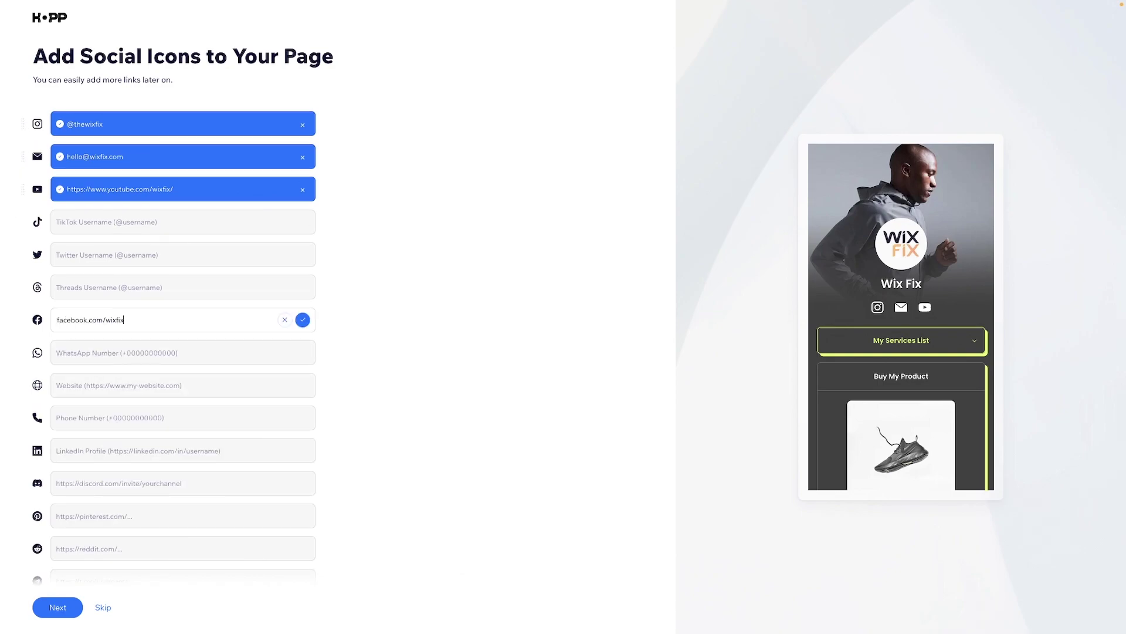
pyautogui.write('cebook.com/wixfix')
pyautogui.click(303, 319)
pyautogui.scroll(-2, 221, 276)
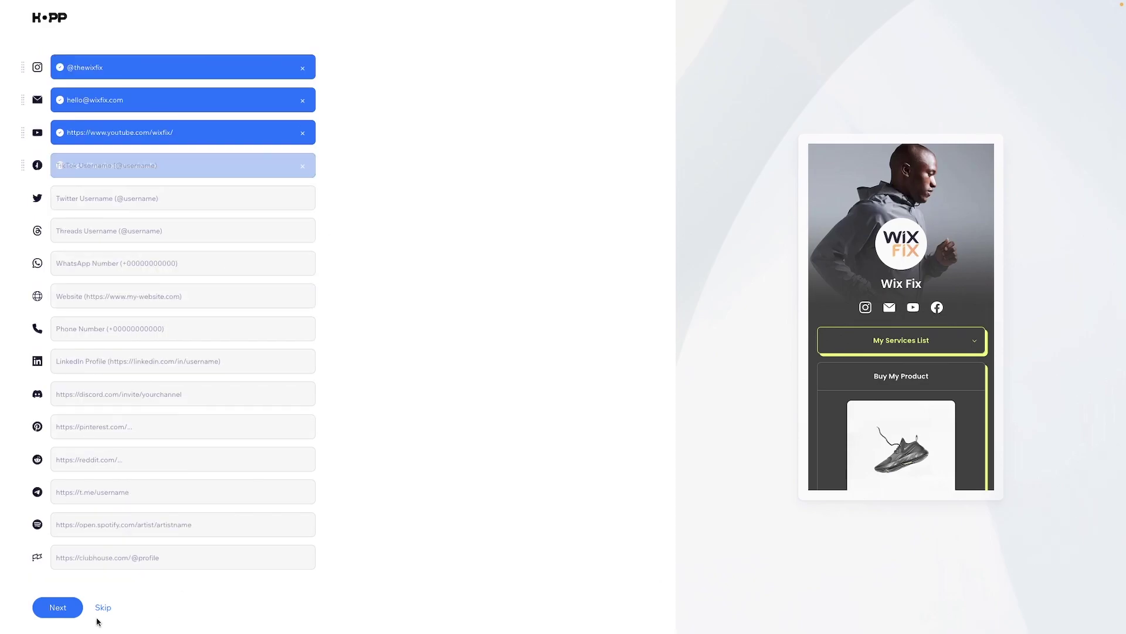
pyautogui.click(46, 611)
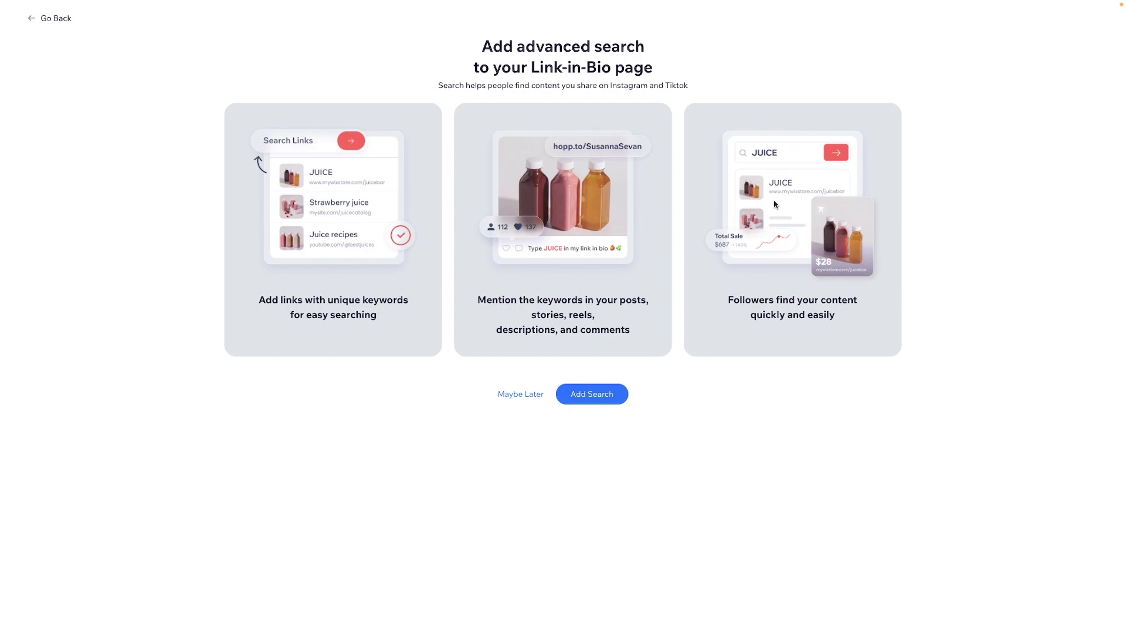
# - Accept the Add Search offer to put a keyword search bar on the page
pyautogui.click(606, 394)
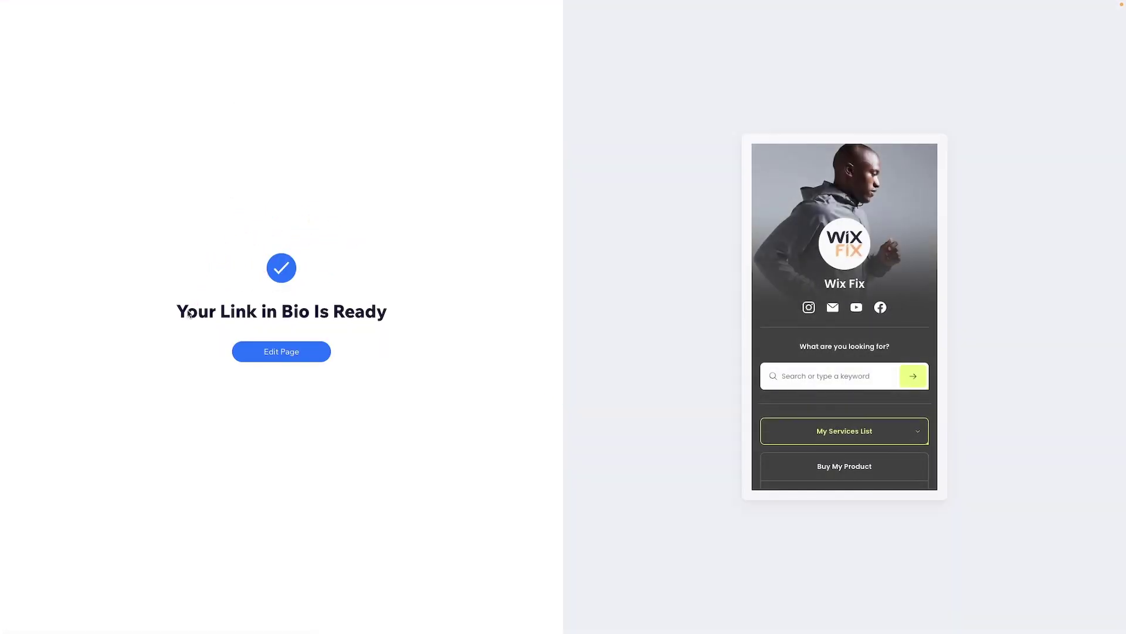
# - In the editor, delete the My Services List action and confirm the deletion
pyautogui.click(280, 355)
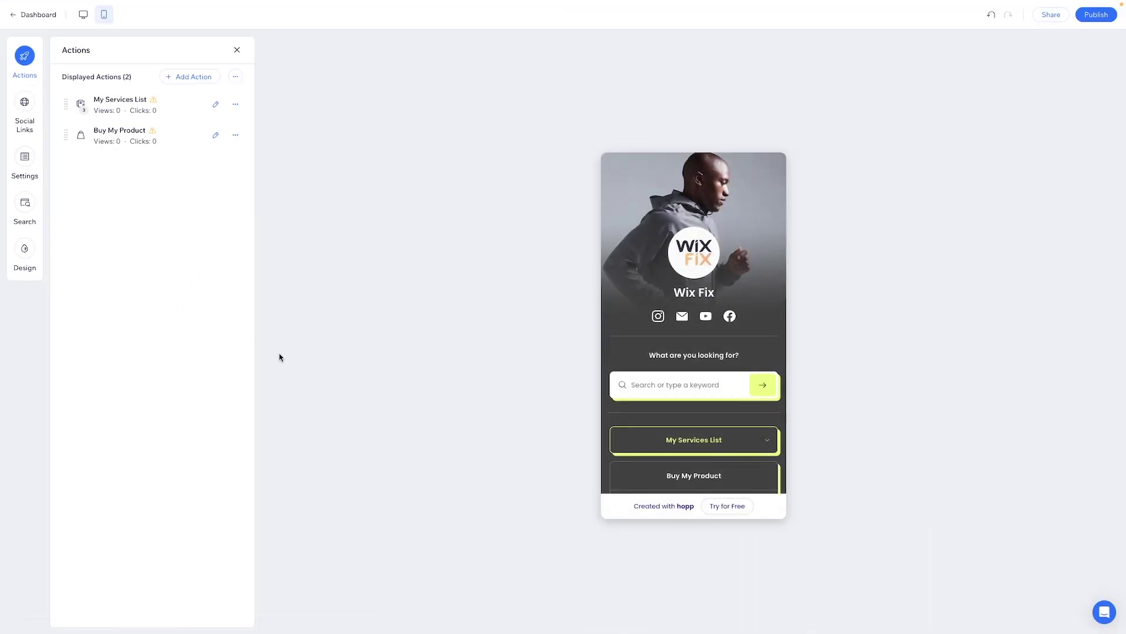
pyautogui.scroll(-4, 746, 268)
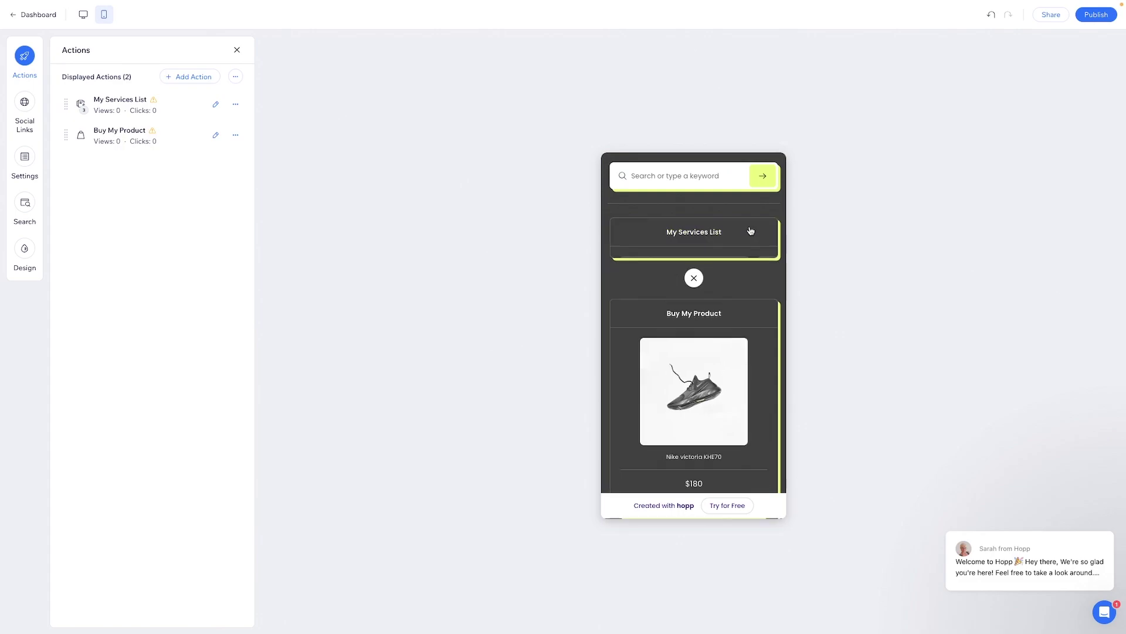
pyautogui.click(749, 231)
pyautogui.click(744, 234)
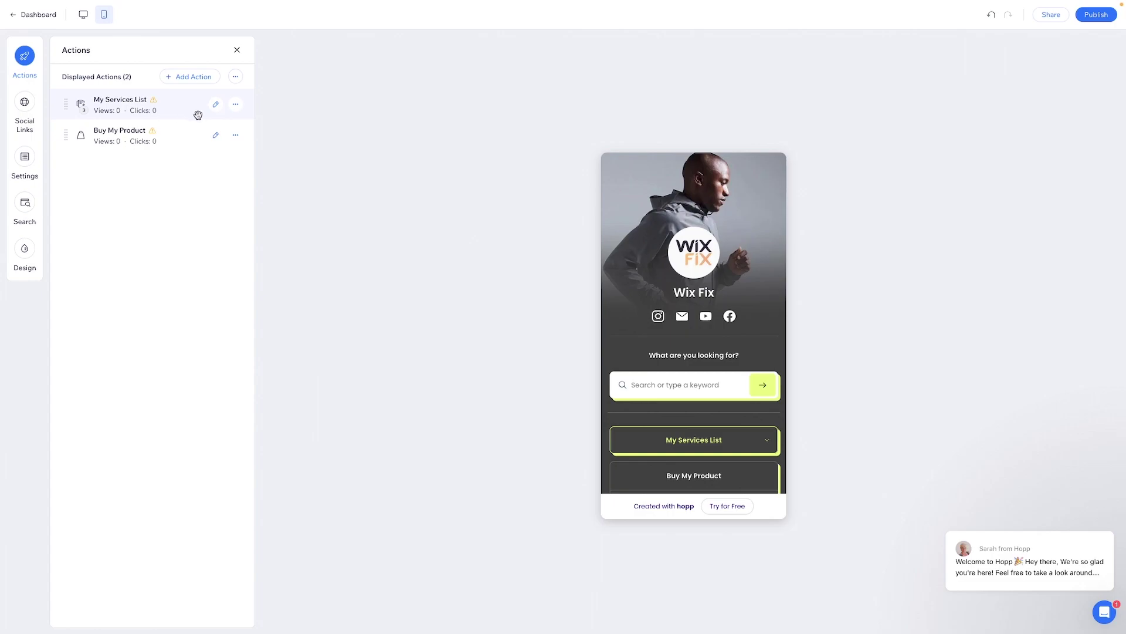
pyautogui.click(236, 104)
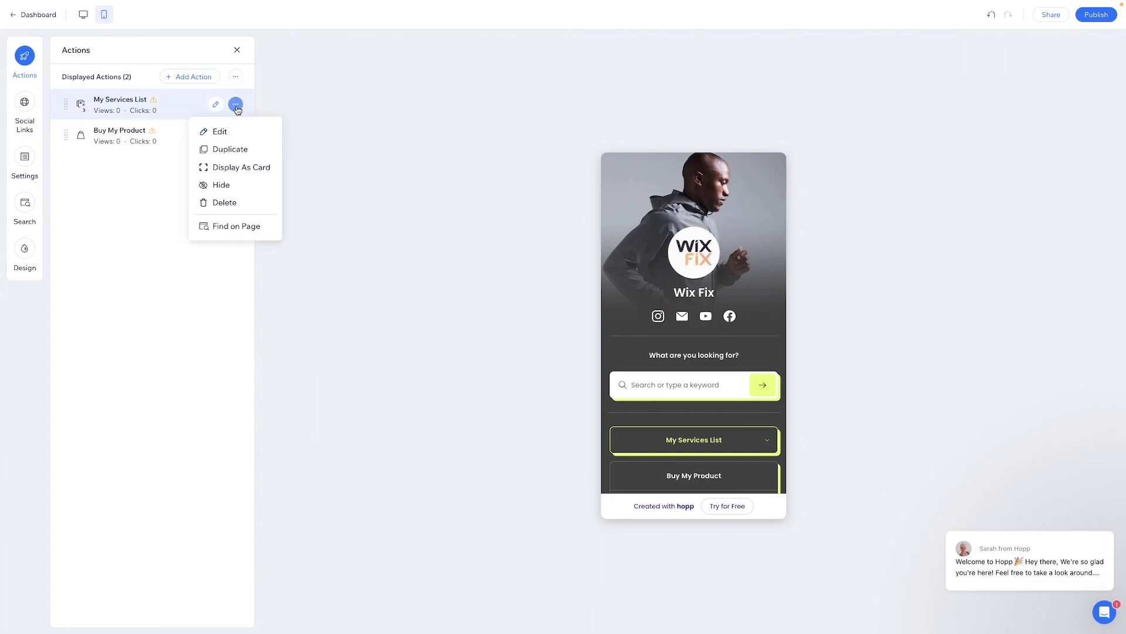
pyautogui.click(222, 203)
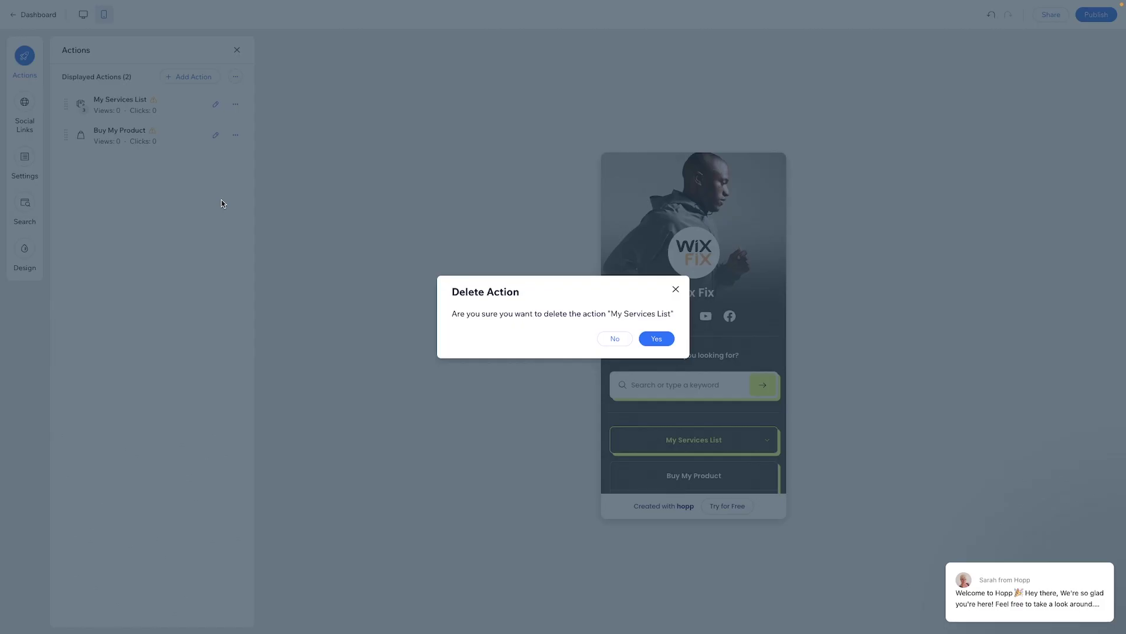
pyautogui.click(655, 338)
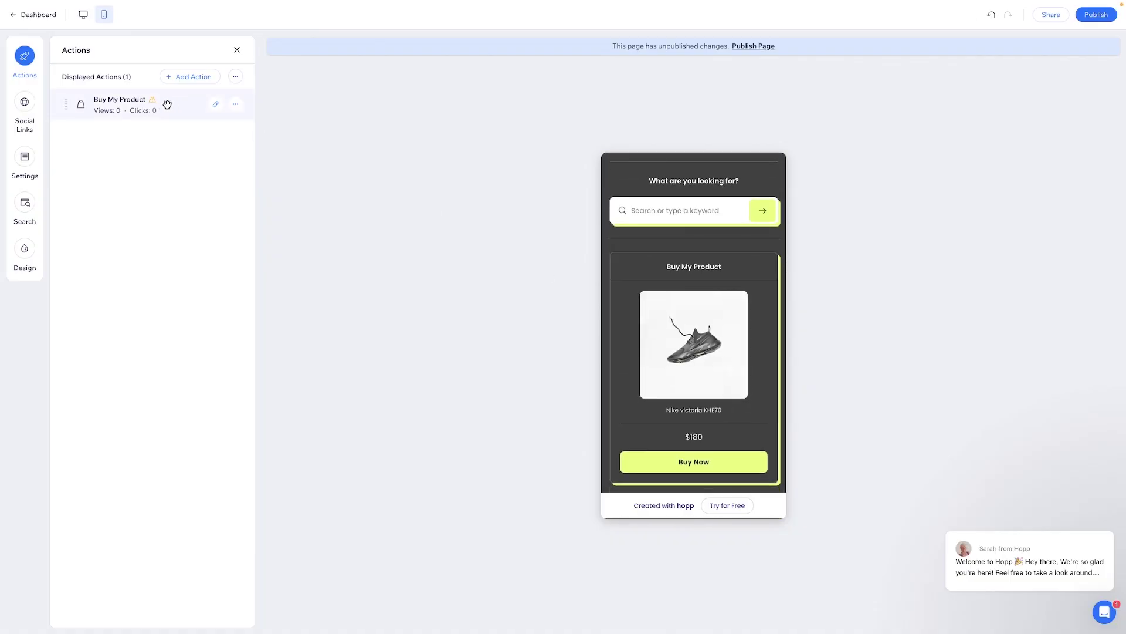
# - Edit the Buy My Product card and open its product link chooser
pyautogui.click(215, 104)
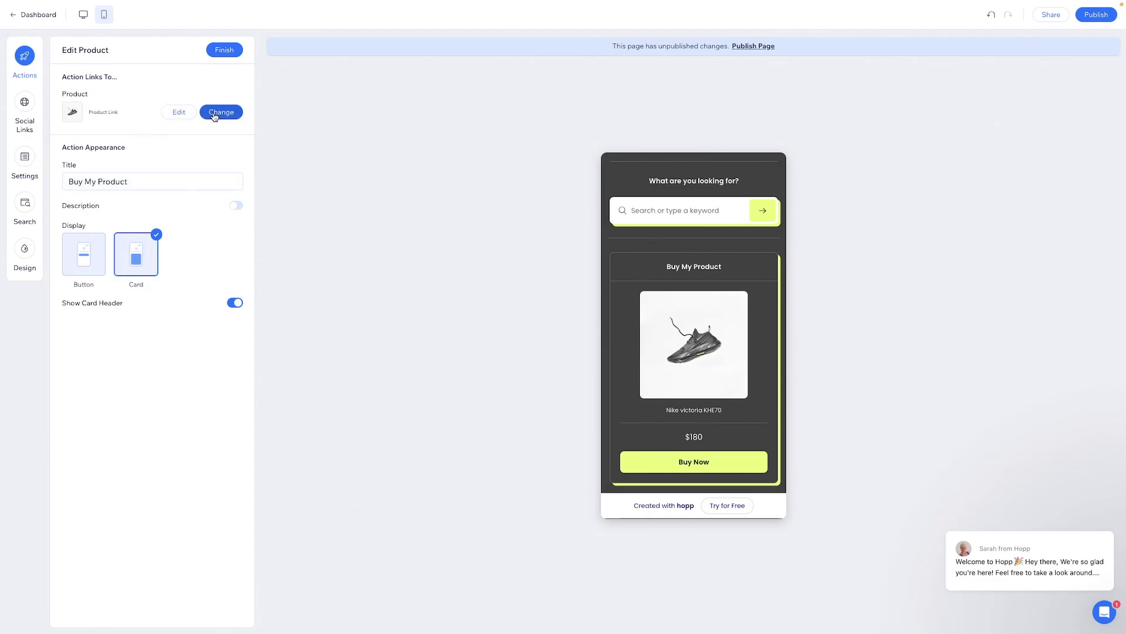
pyautogui.click(214, 112)
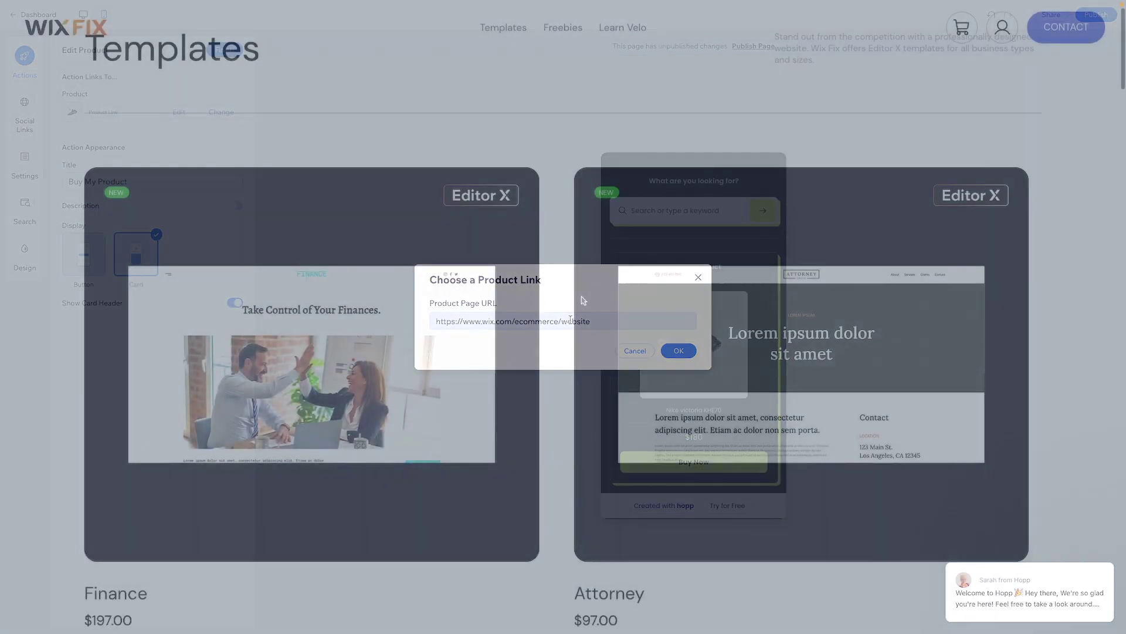
# - Copy the link address of the $197.00 Modern Business template on the Templates page
pyautogui.scroll(-9, 582, 297)
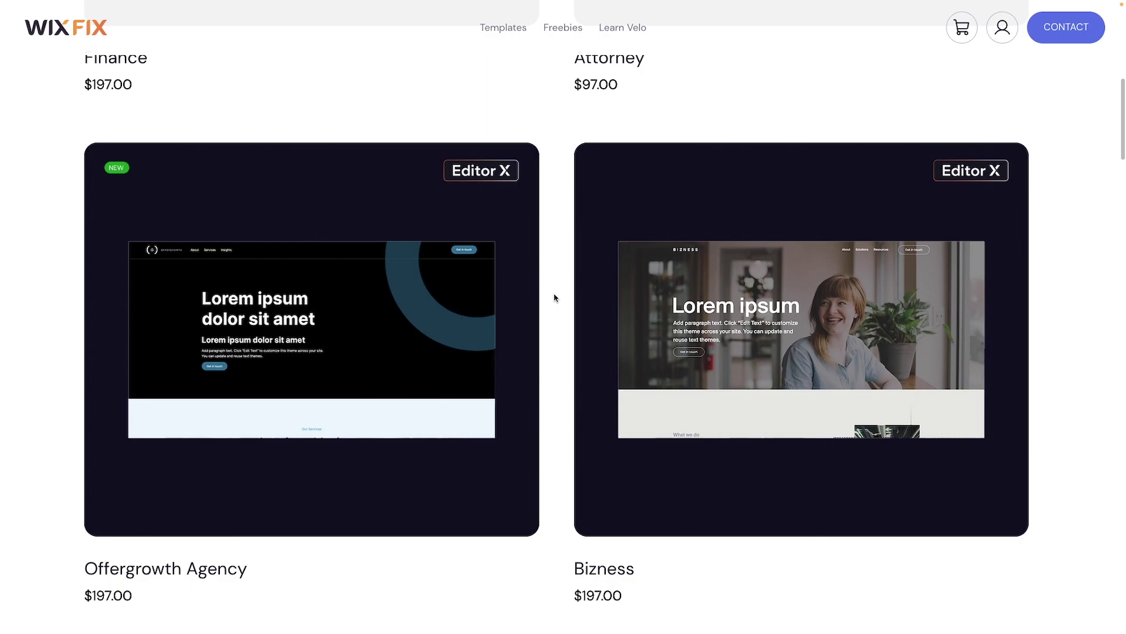
pyautogui.scroll(-10, 560, 296)
pyautogui.scroll(-11, 555, 298)
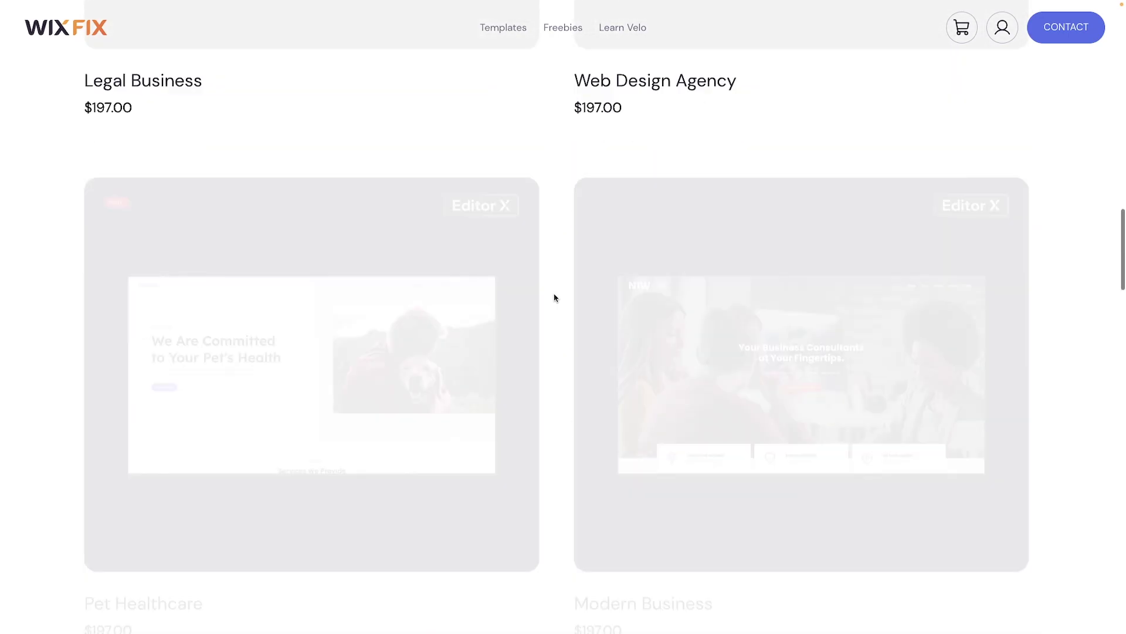
pyautogui.scroll(3, 595, 260)
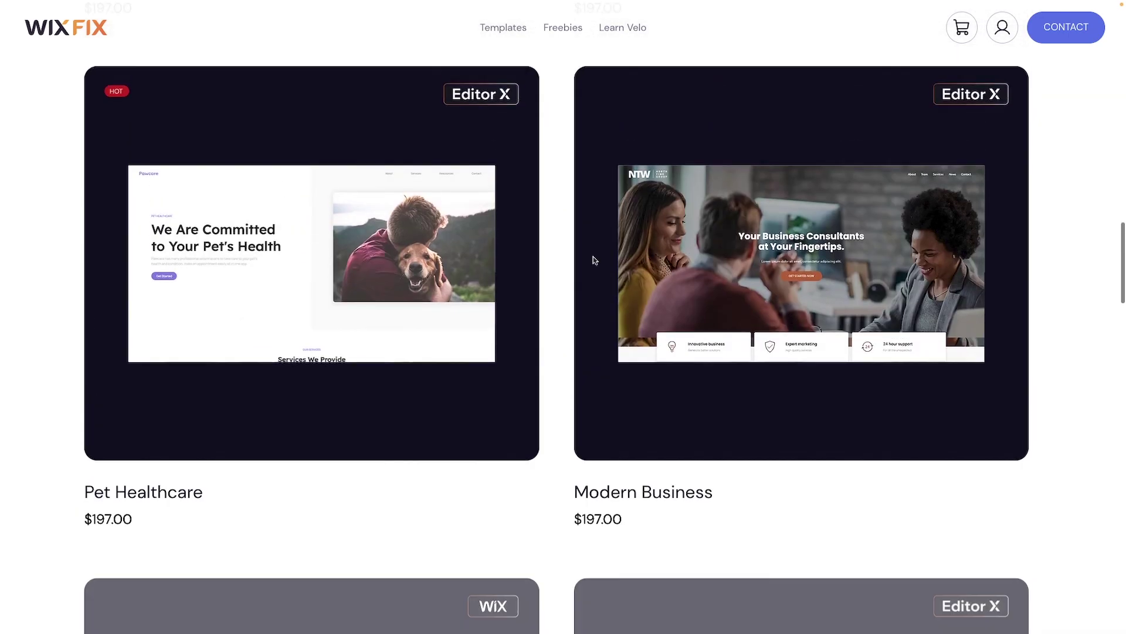
pyautogui.rightClick(710, 156)
pyautogui.rightClick(802, 222)
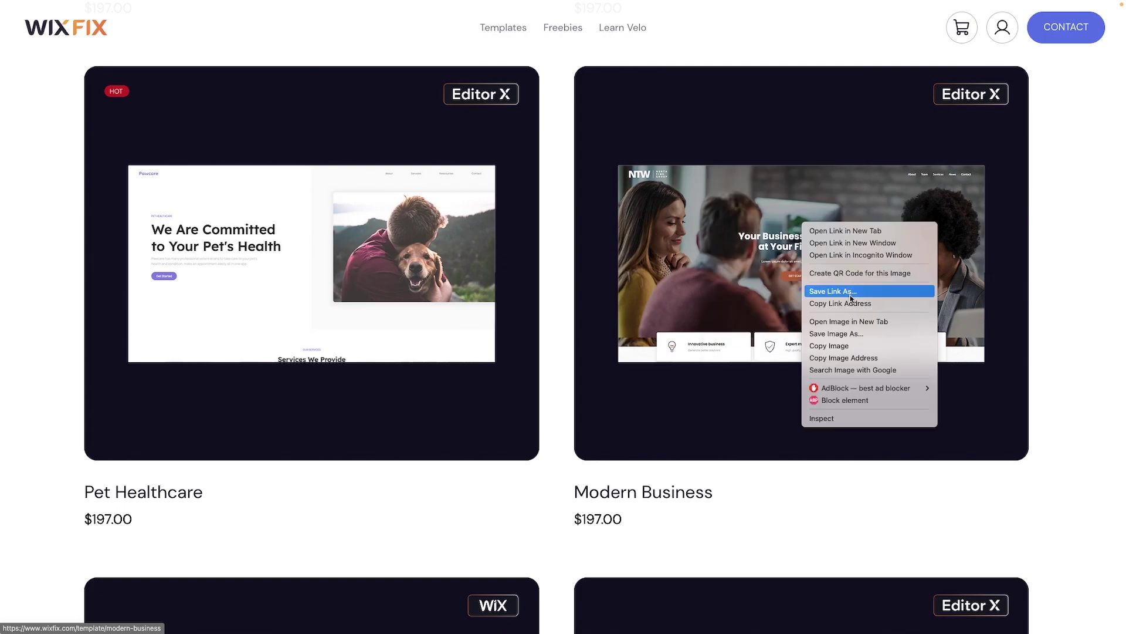
pyautogui.click(856, 306)
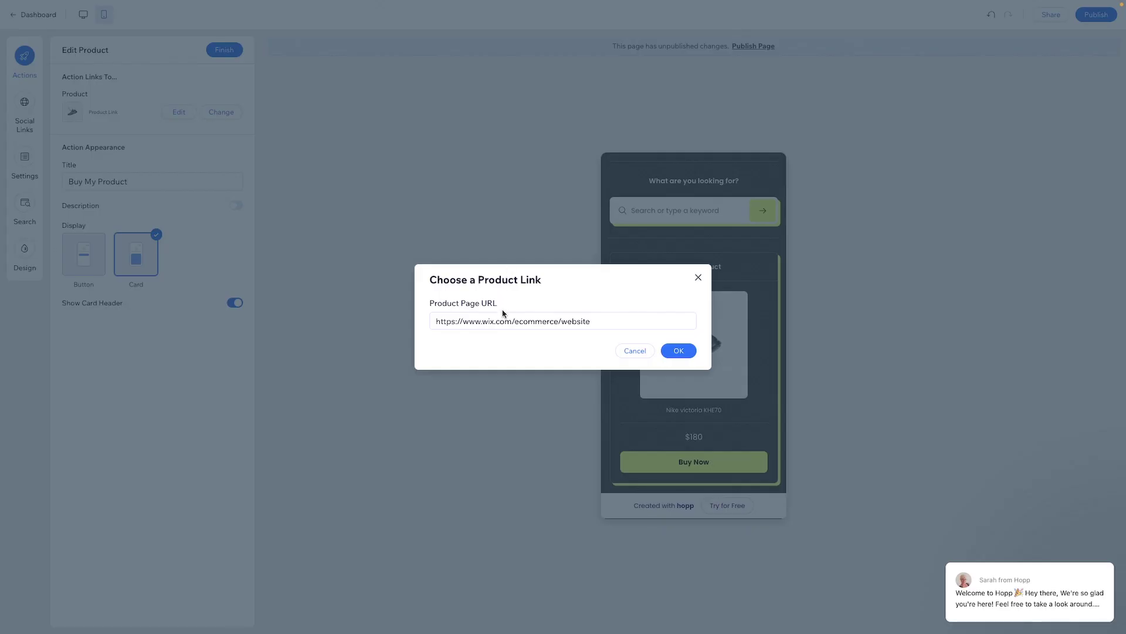
# - Replace the product URL with the copied Modern Business template link
pyautogui.click(500, 315)
pyautogui.hotkey('ctrl', 'a')
pyautogui.hotkey('ctrl', 'v')
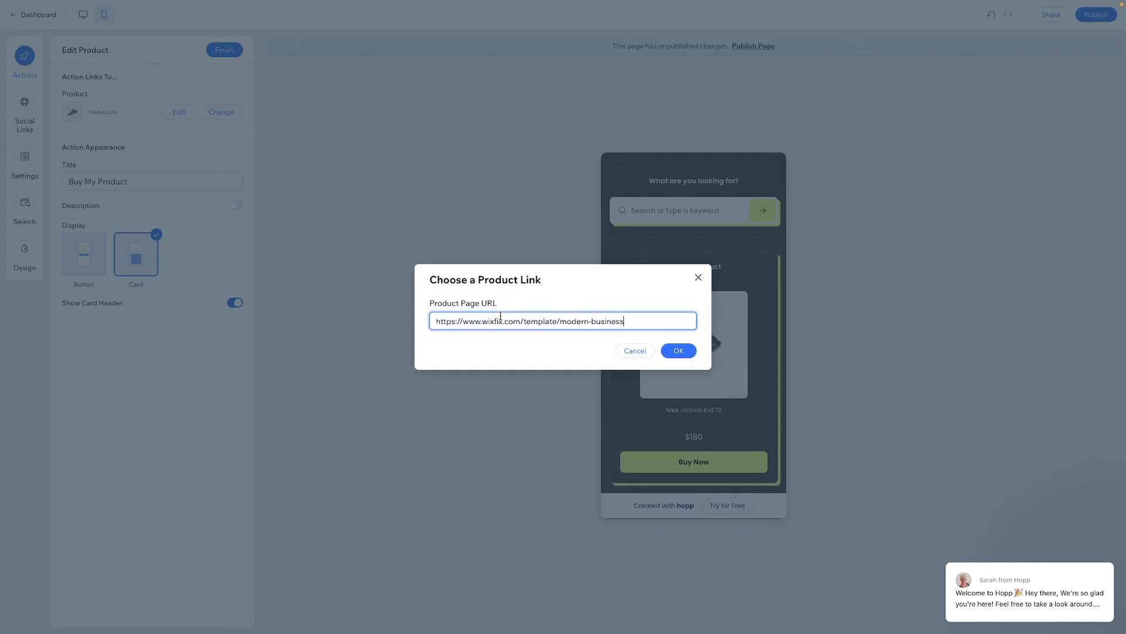
pyautogui.click(682, 351)
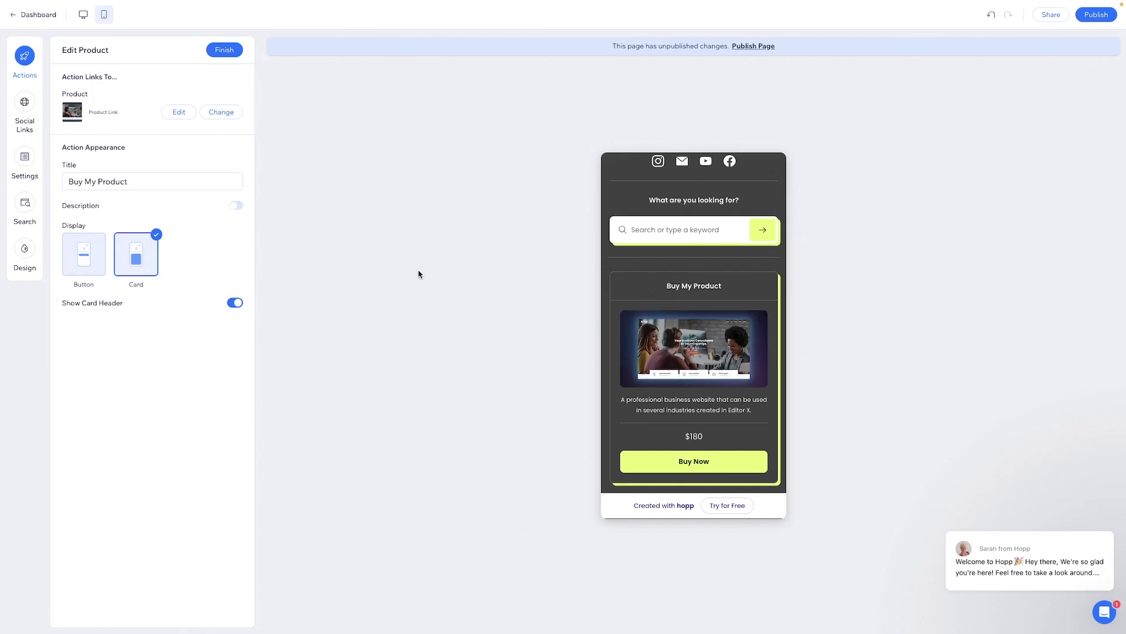
# - Retitle the card 'Most Popular Editor X Template' and finish editing
pyautogui.click(236, 304)
pyautogui.click(235, 304)
pyautogui.click(236, 304)
pyautogui.click(235, 304)
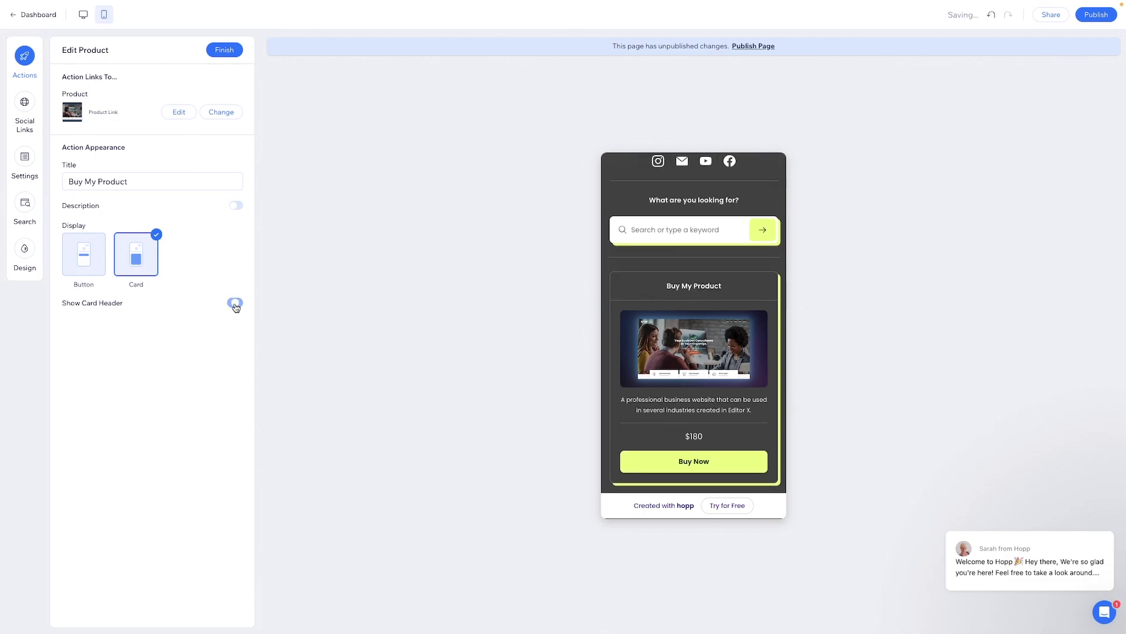
pyautogui.click(236, 205)
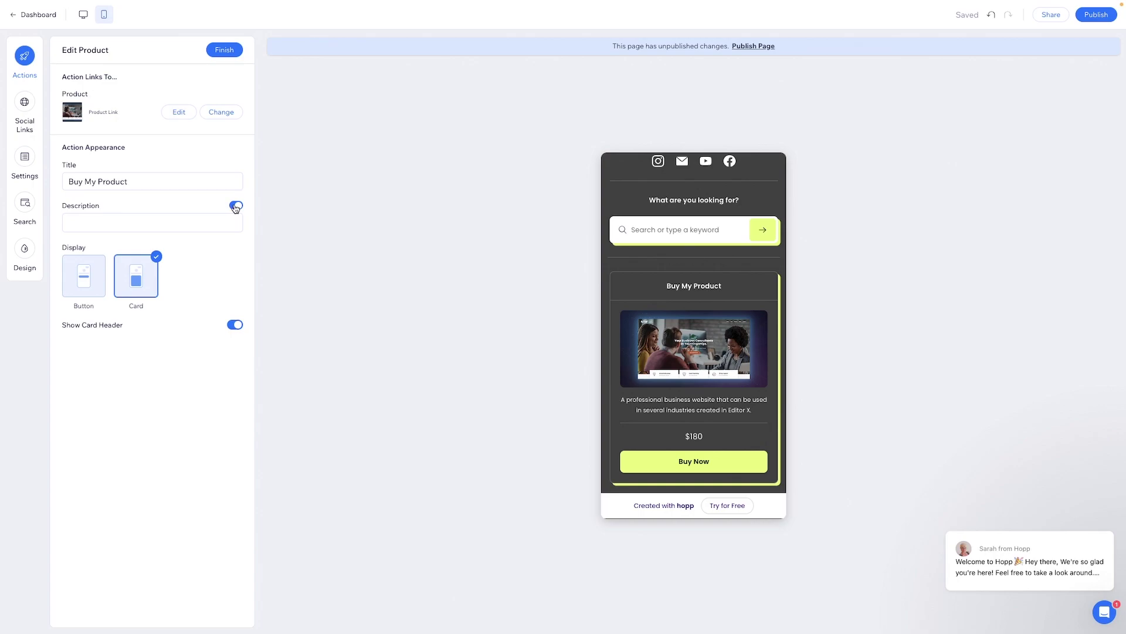
pyautogui.click(236, 205)
pyautogui.moveTo(129, 181); pyautogui.dragTo(60, 186)
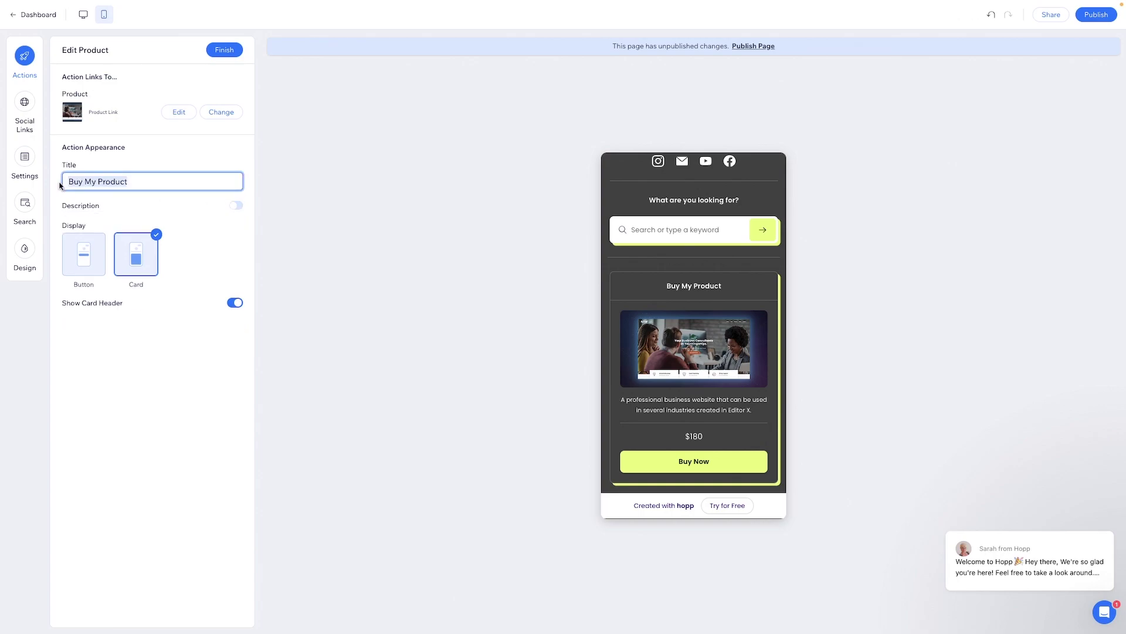
pyautogui.write('G')
pyautogui.press('BackSpace')
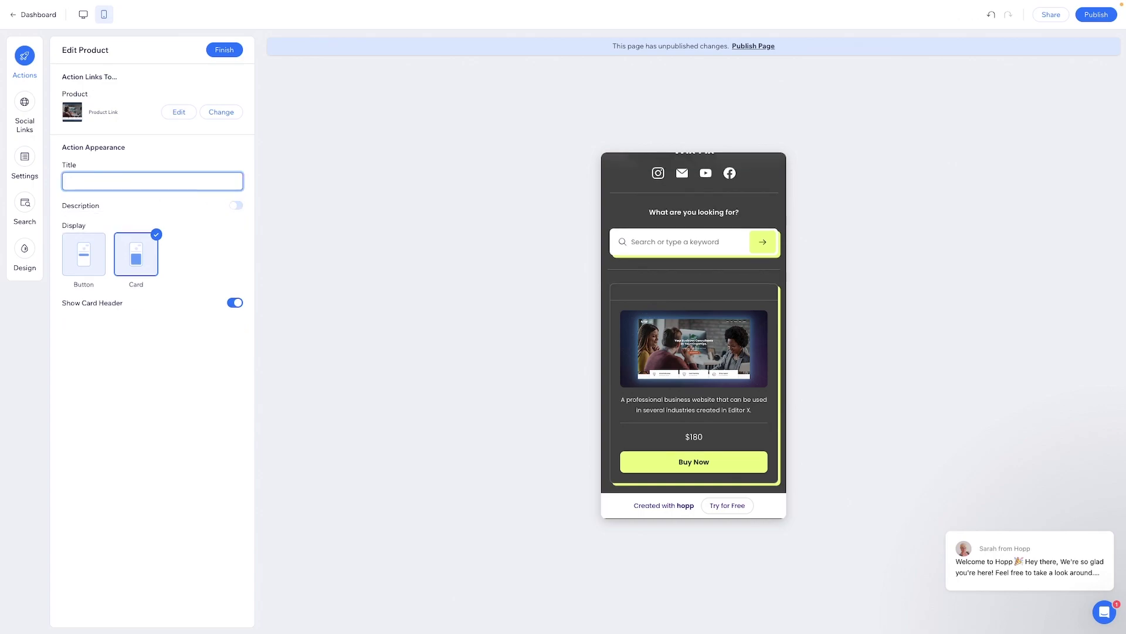
pyautogui.write('Most P')
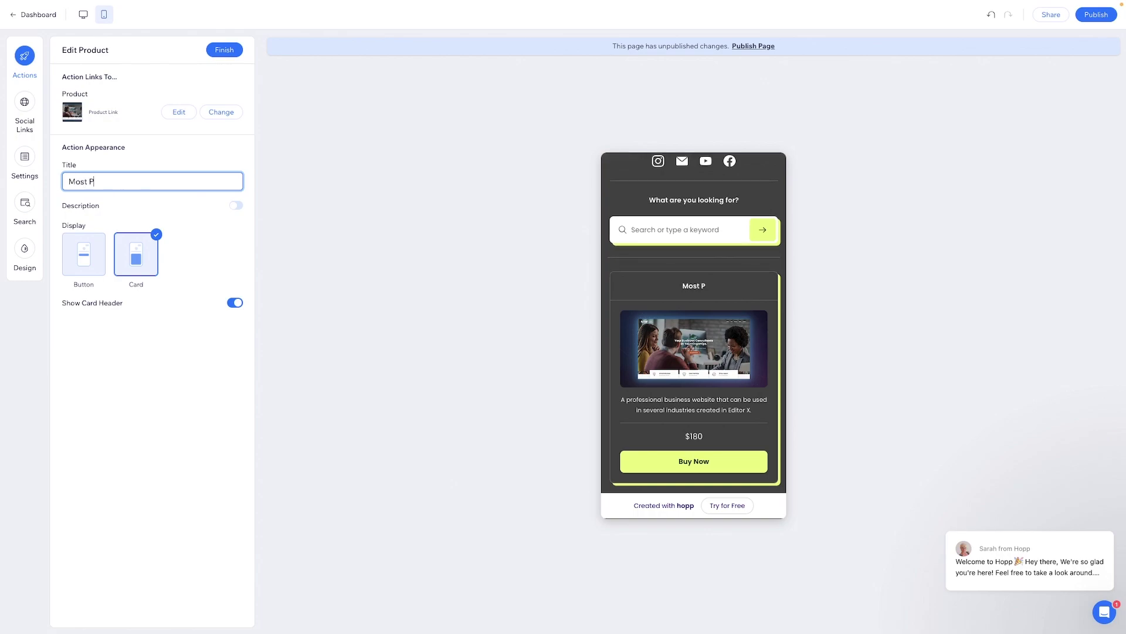
pyautogui.write('uopular Editor X Template')
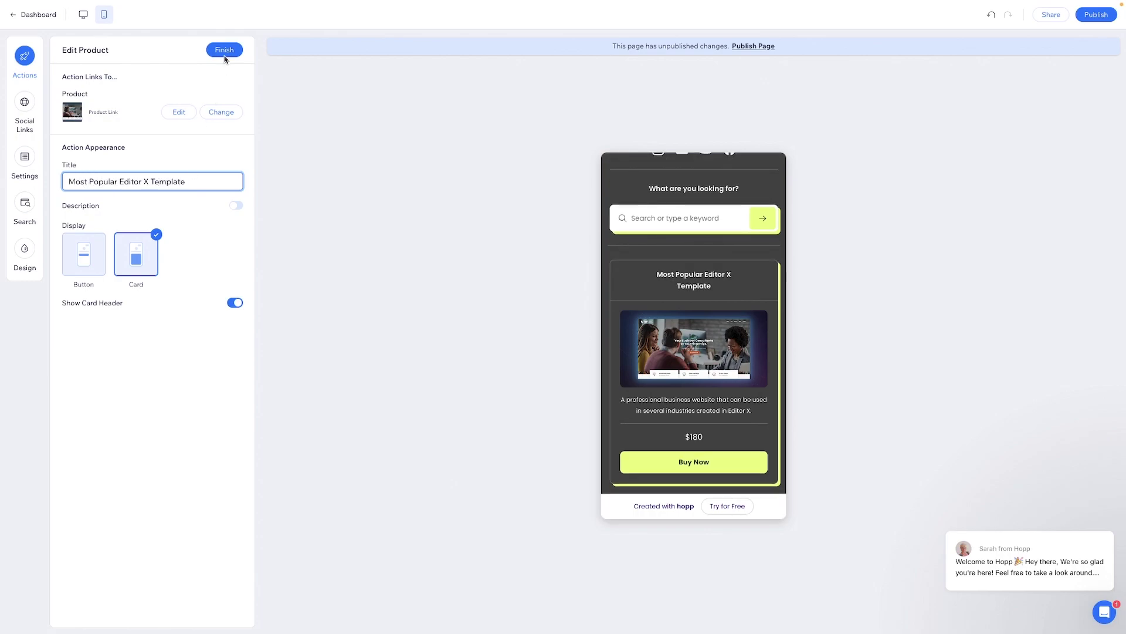
pyautogui.click(224, 51)
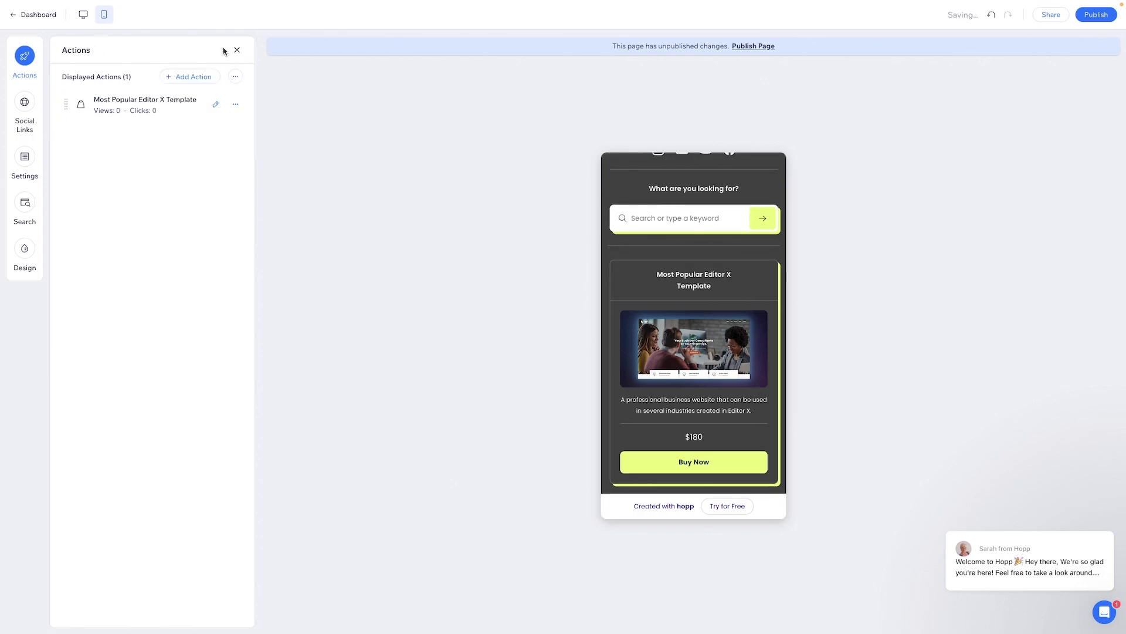
# - Open the Add Action catalog and browse the categories down toward Paid Plan
pyautogui.click(201, 80)
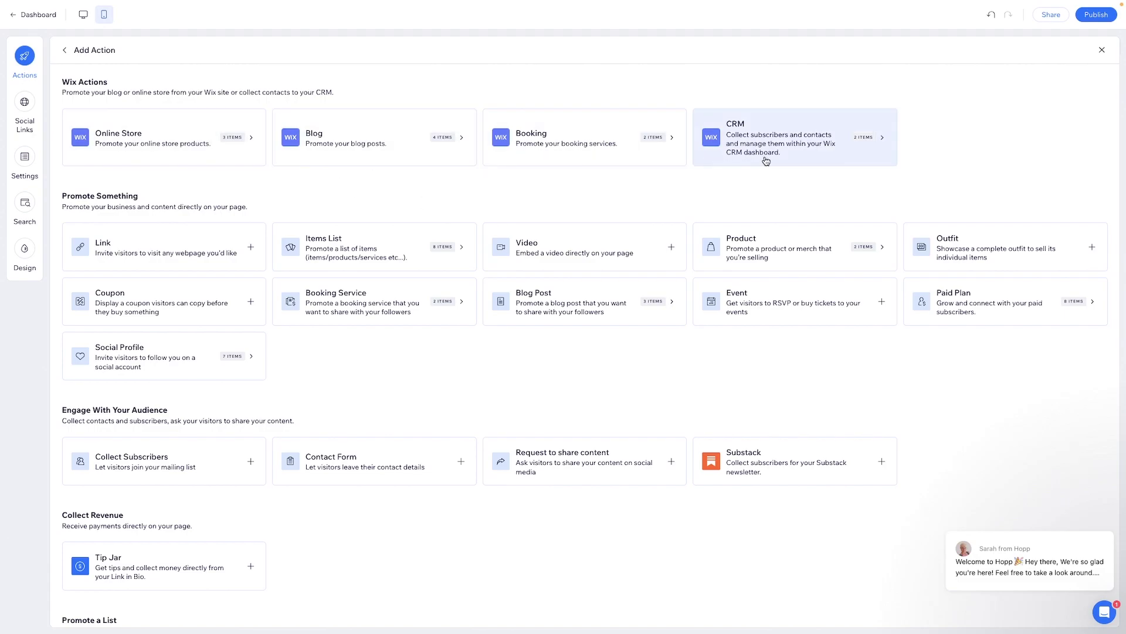
pyautogui.scroll(-2, 311, 256)
pyautogui.scroll(2, 311, 257)
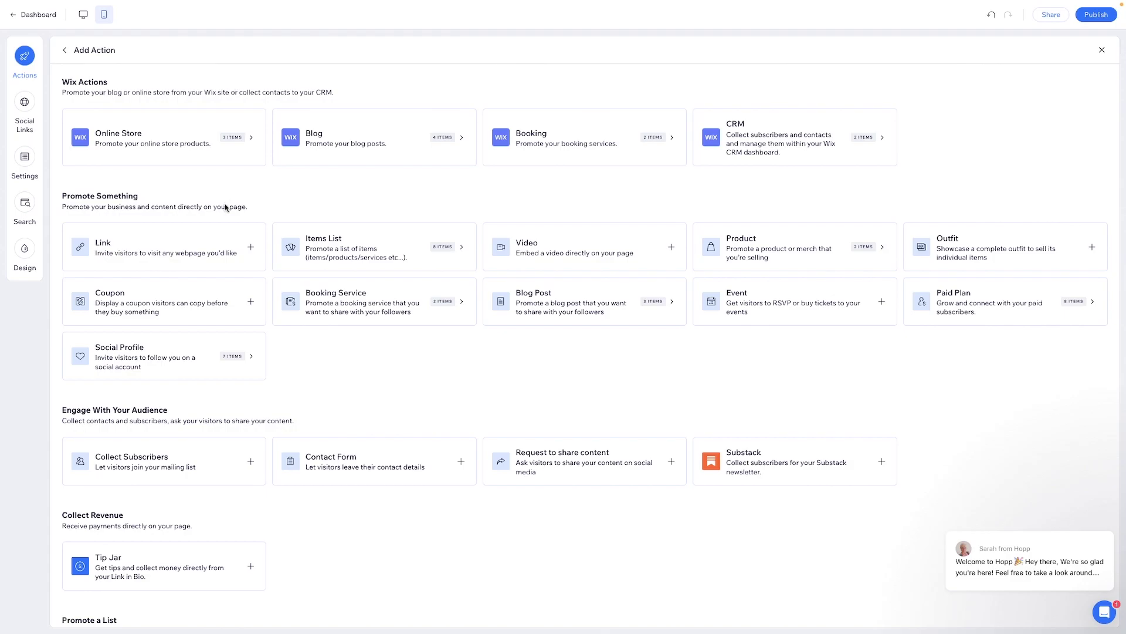
pyautogui.scroll(-2, 226, 206)
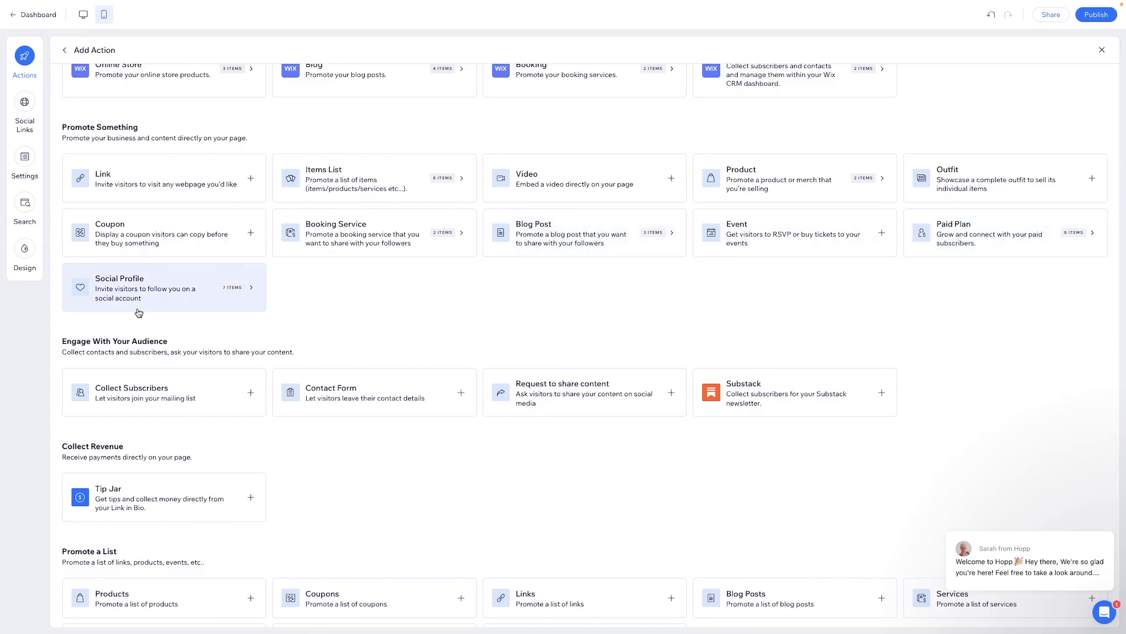
pyautogui.scroll(-3, 138, 311)
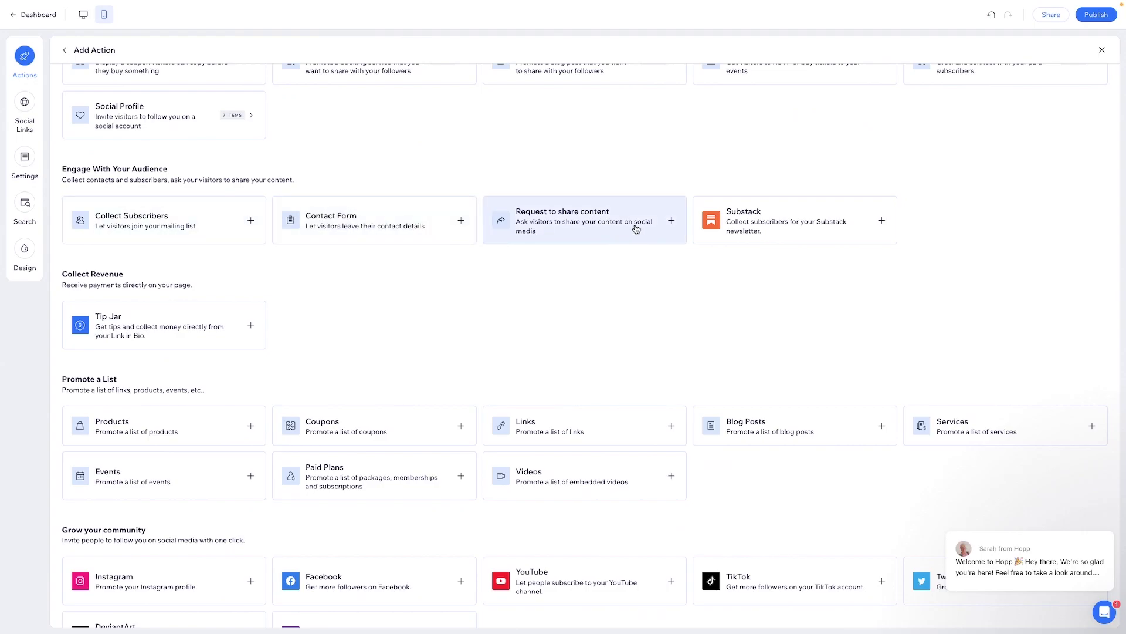
pyautogui.scroll(-3, 637, 229)
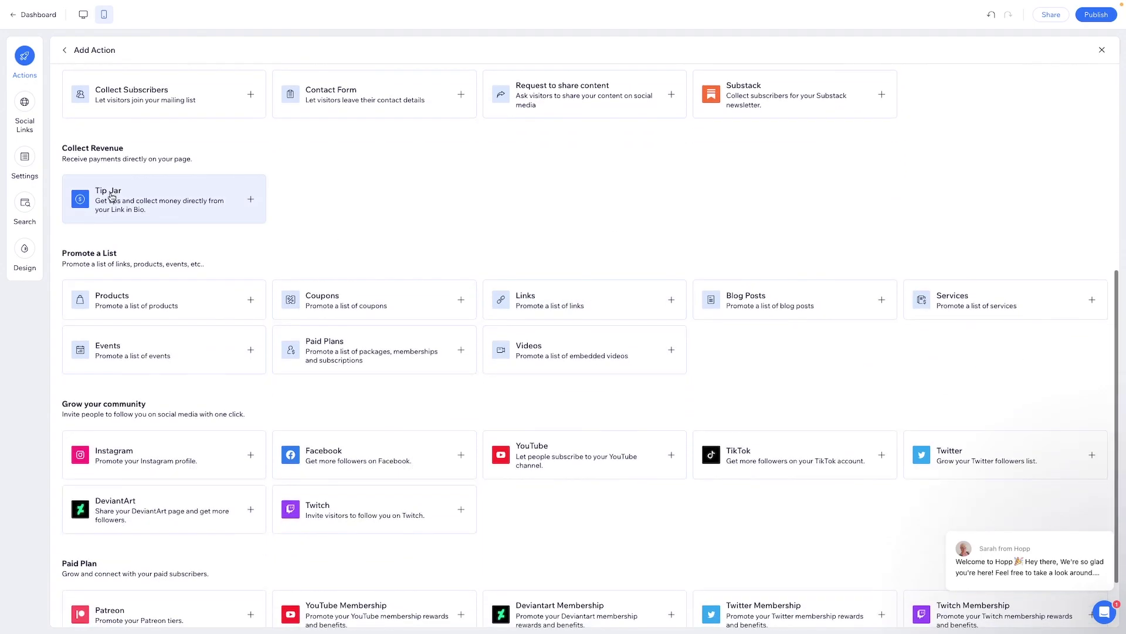
pyautogui.scroll(-1, 489, 195)
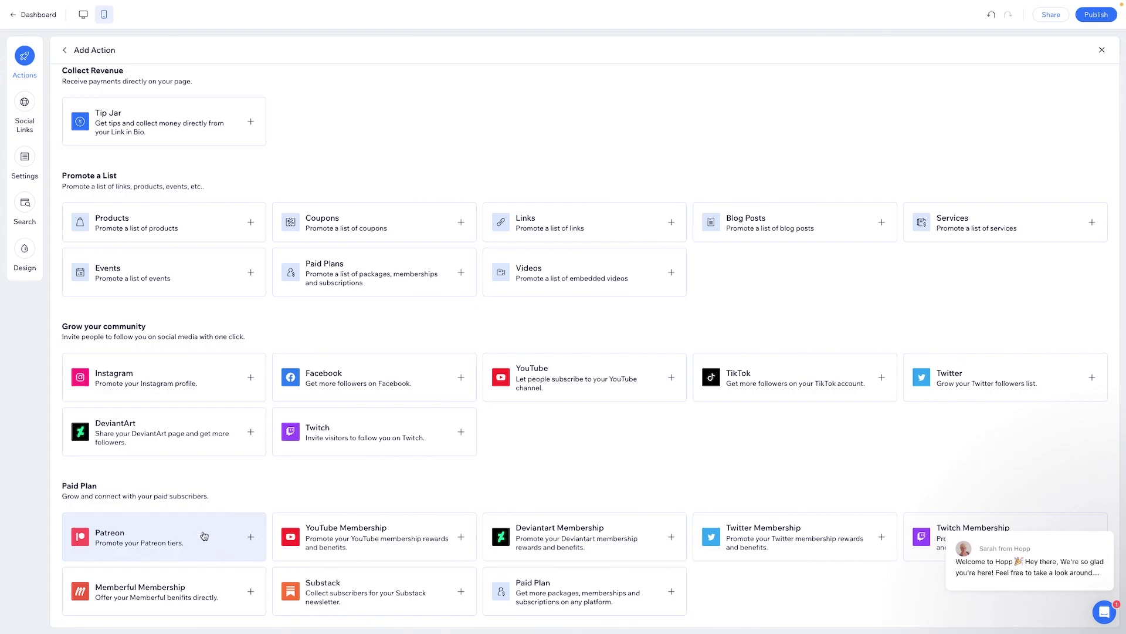
# - Add a Patreon button with the pasted membership link, titled 'Support us on Patreon'
pyautogui.click(230, 543)
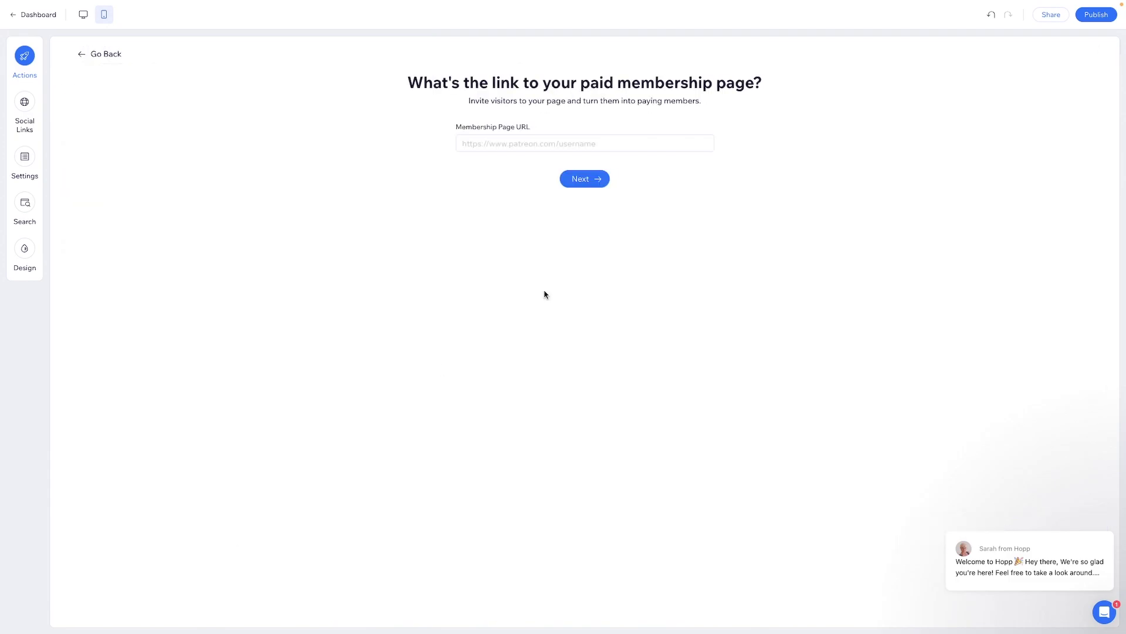
pyautogui.click(496, 141)
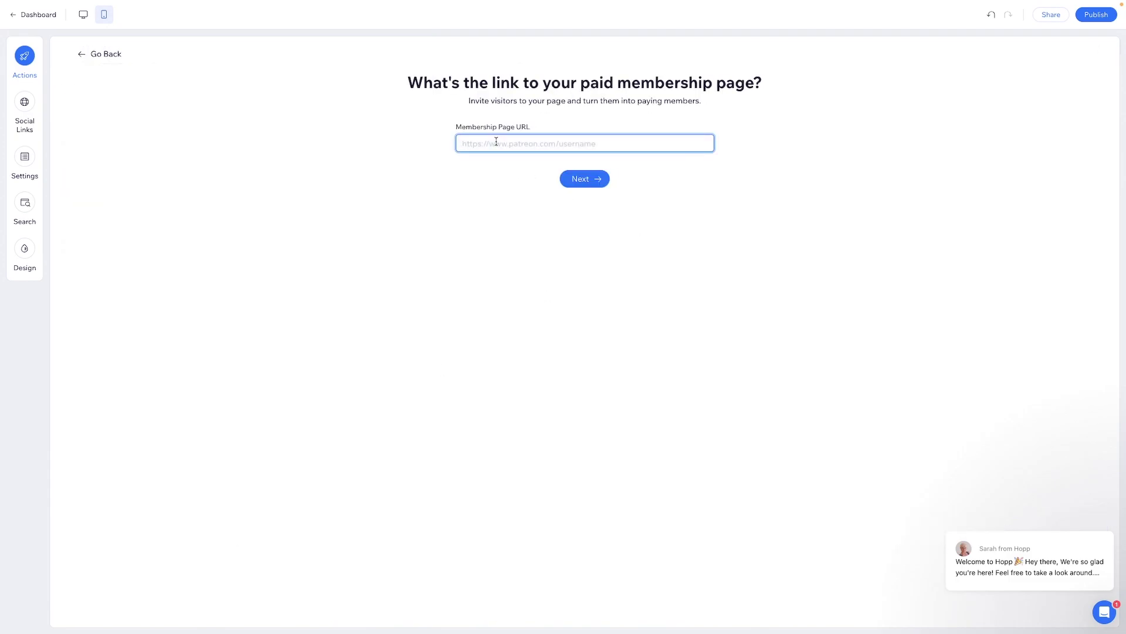
pyautogui.write('https://www.patreon.com/wixfix')
pyautogui.click(589, 184)
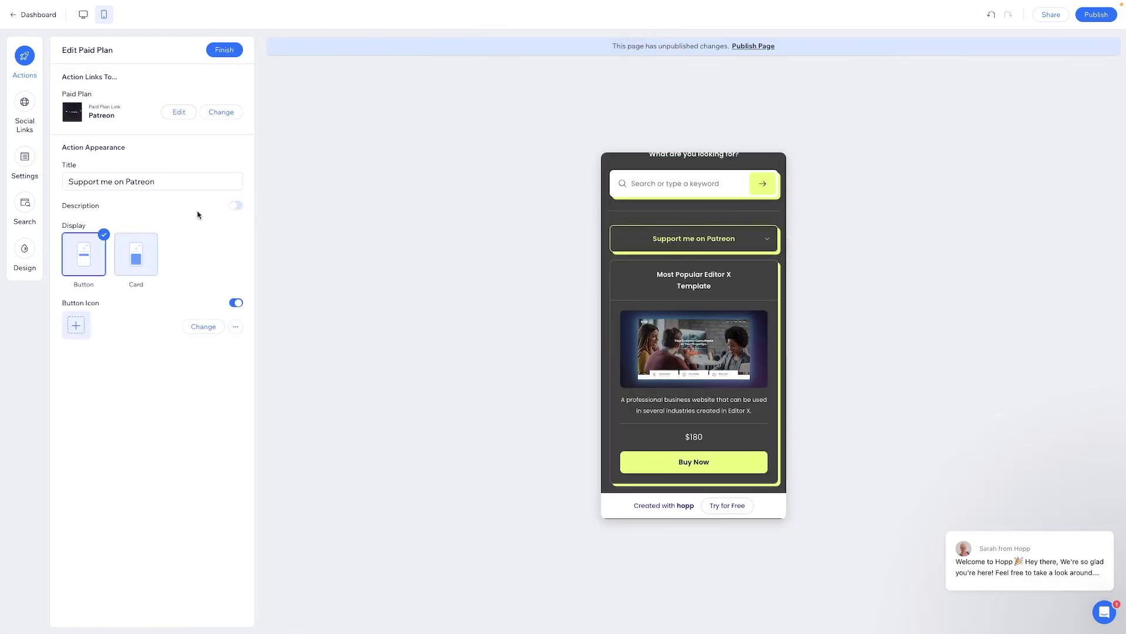
pyautogui.doubleClick(106, 182)
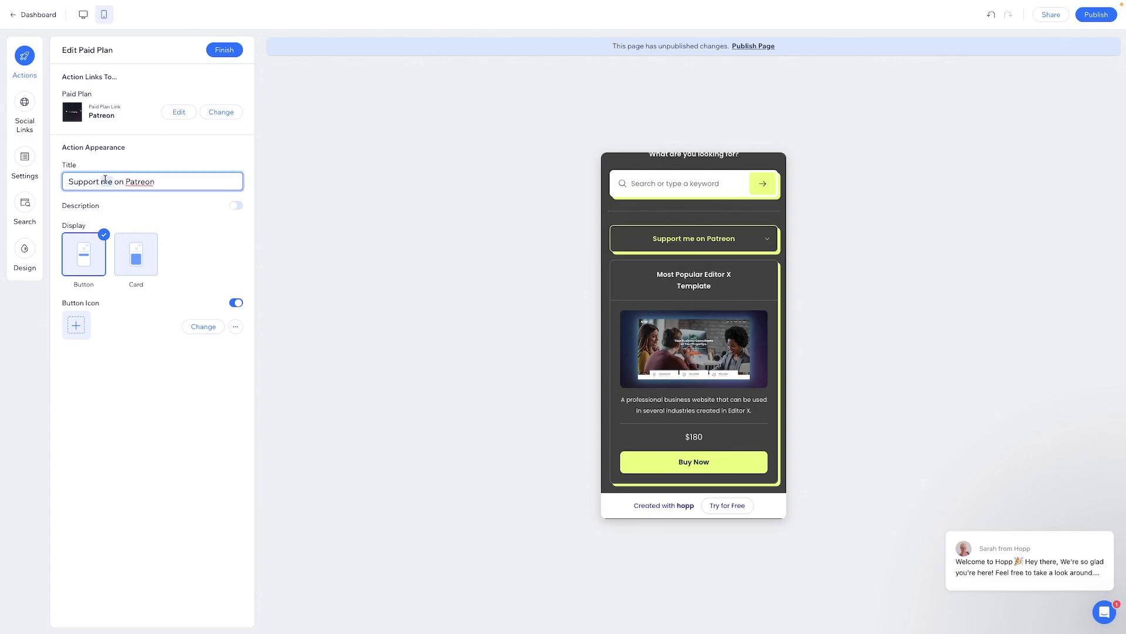
pyautogui.write('us')
pyautogui.click(75, 326)
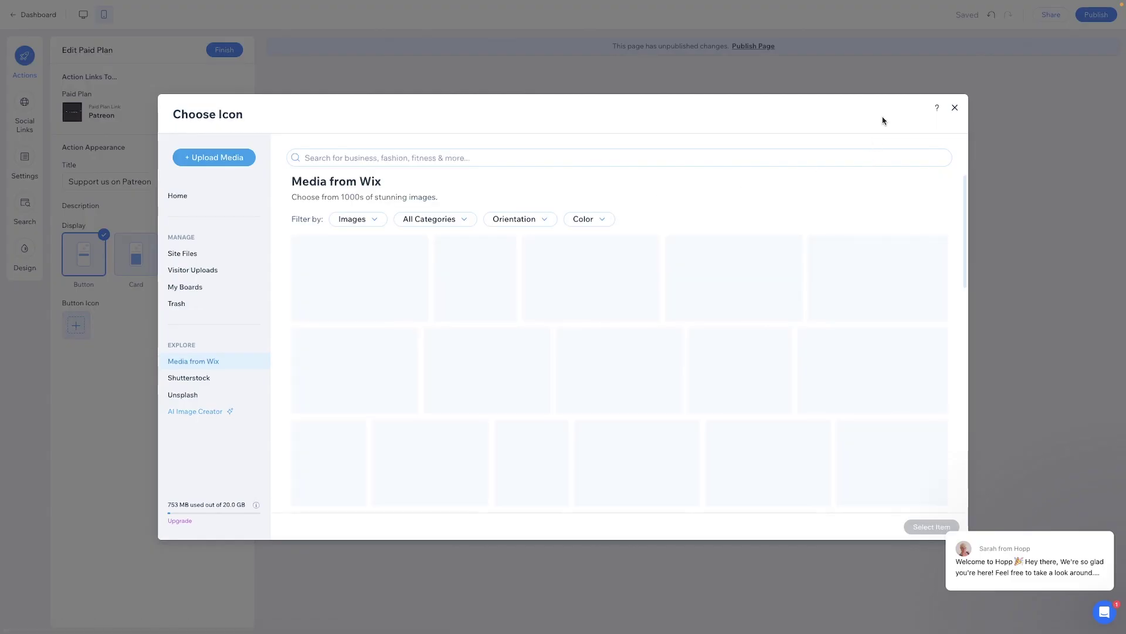
pyautogui.click(955, 112)
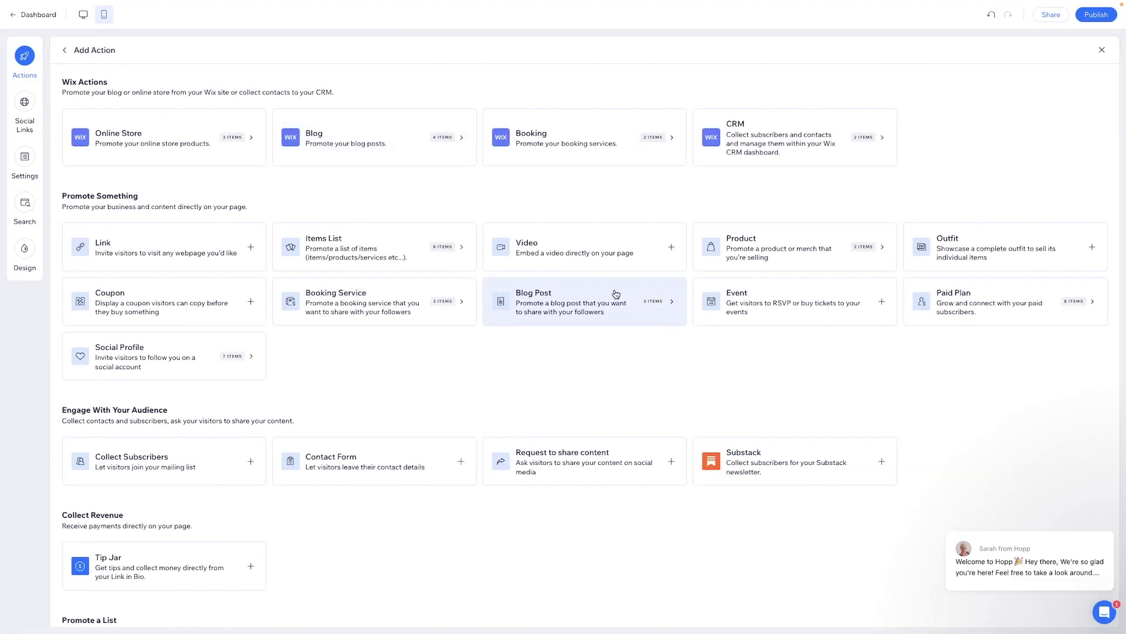
# - Return from the action catalogue to the actions list and open the Design settings
pyautogui.scroll(-8, 615, 294)
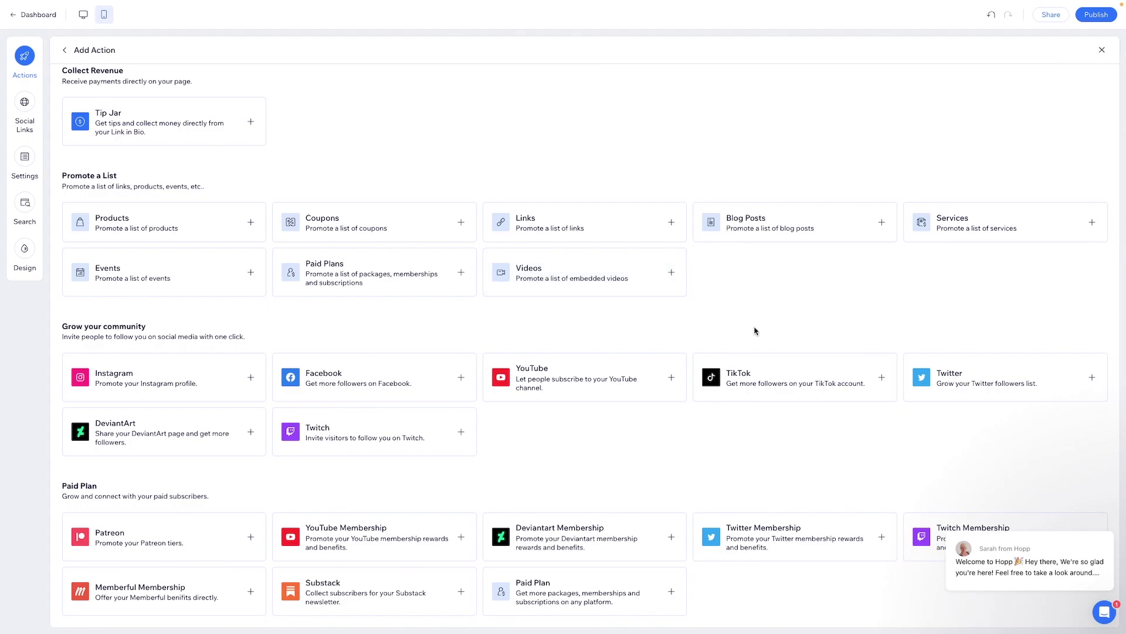
pyautogui.scroll(8, 755, 329)
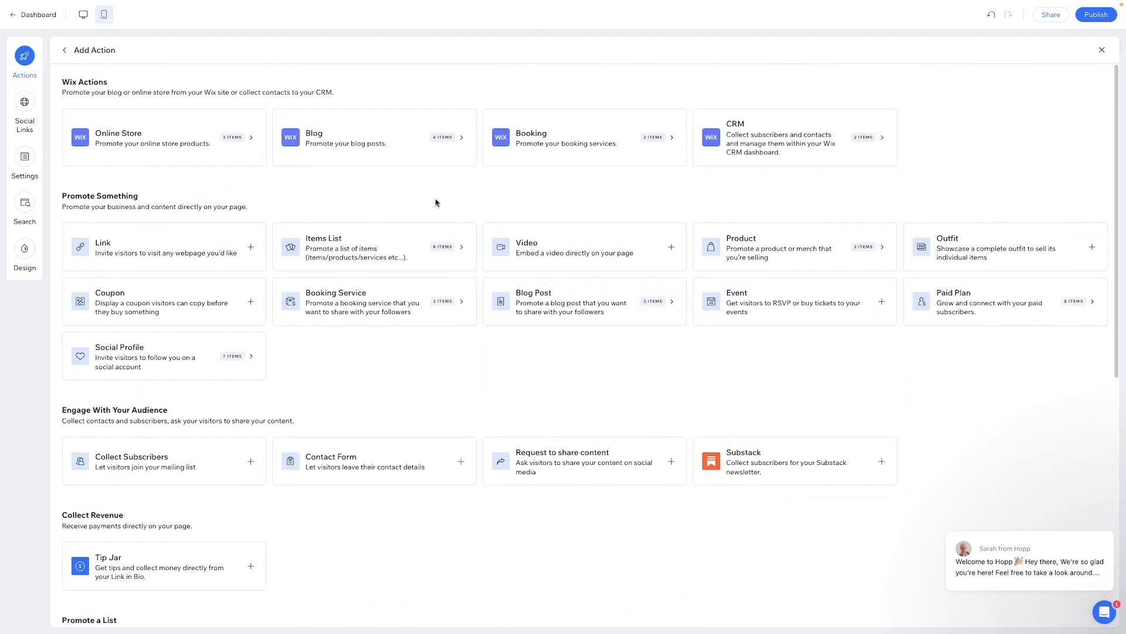
pyautogui.click(55, 50)
pyautogui.click(18, 257)
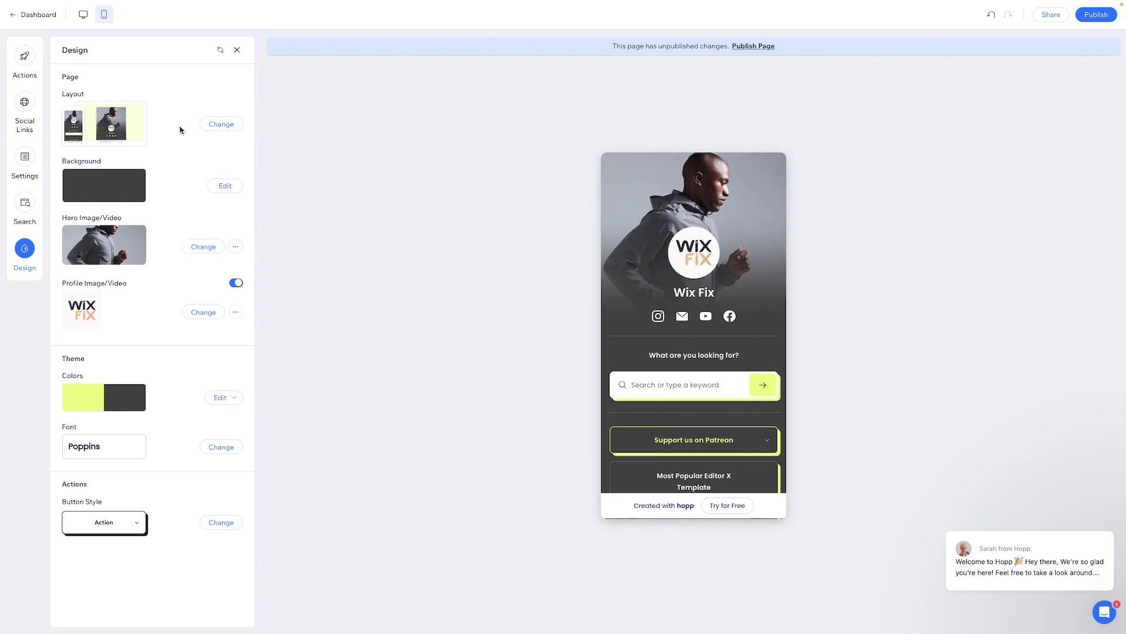
# - Upload BG.png and use it as the hero image
pyautogui.click(202, 249)
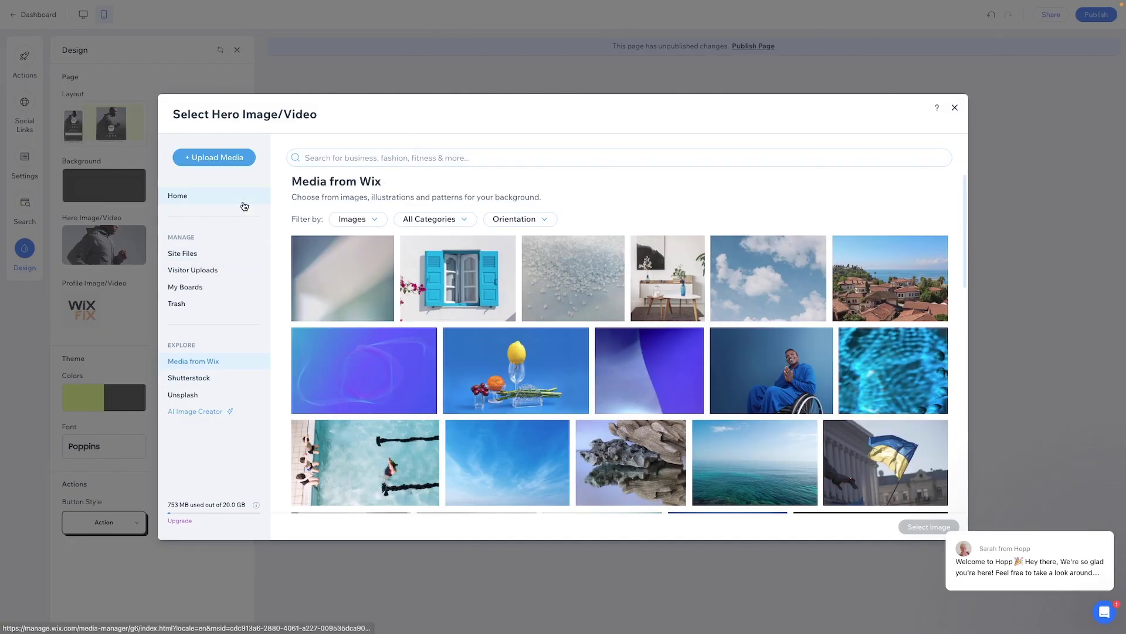
pyautogui.click(216, 158)
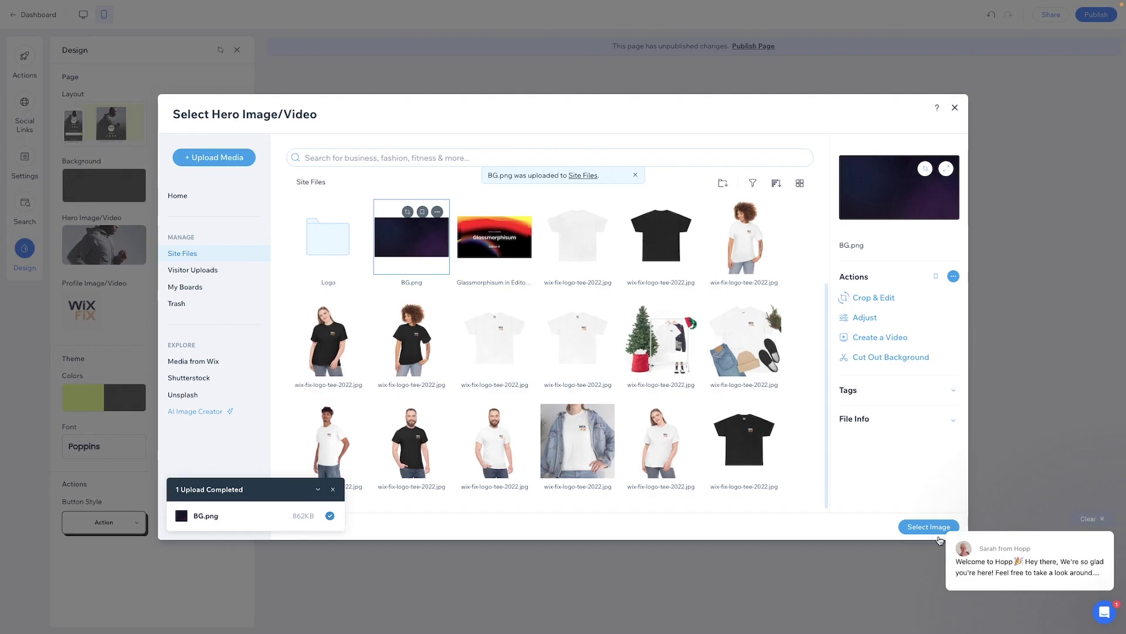
pyautogui.click(932, 528)
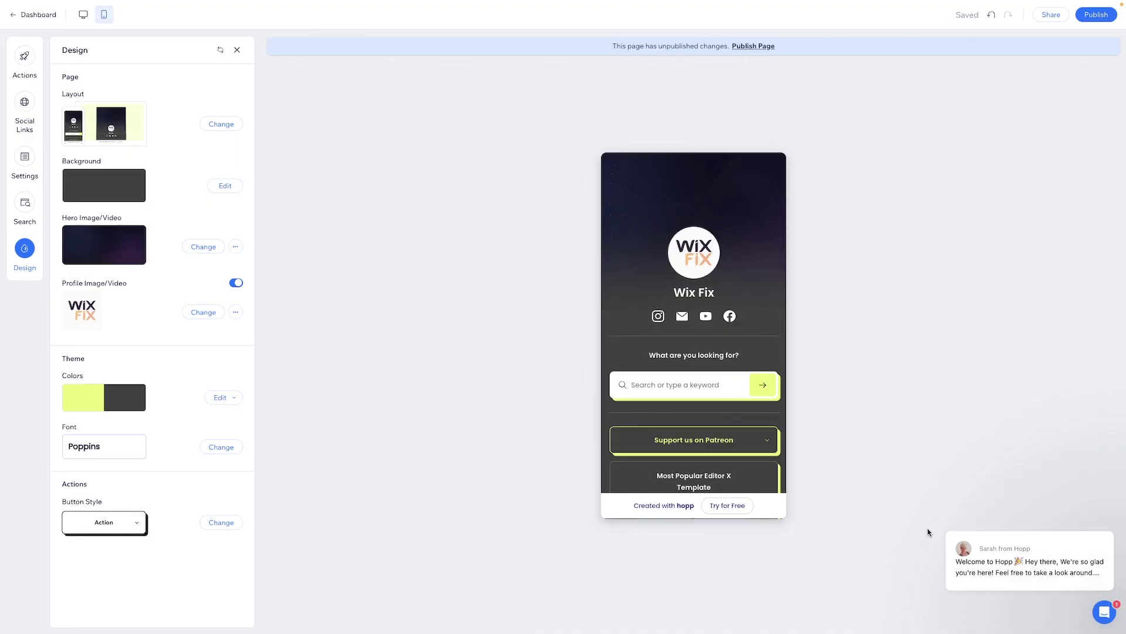
# - Set BG.png from the site files as the page background
pyautogui.click(224, 186)
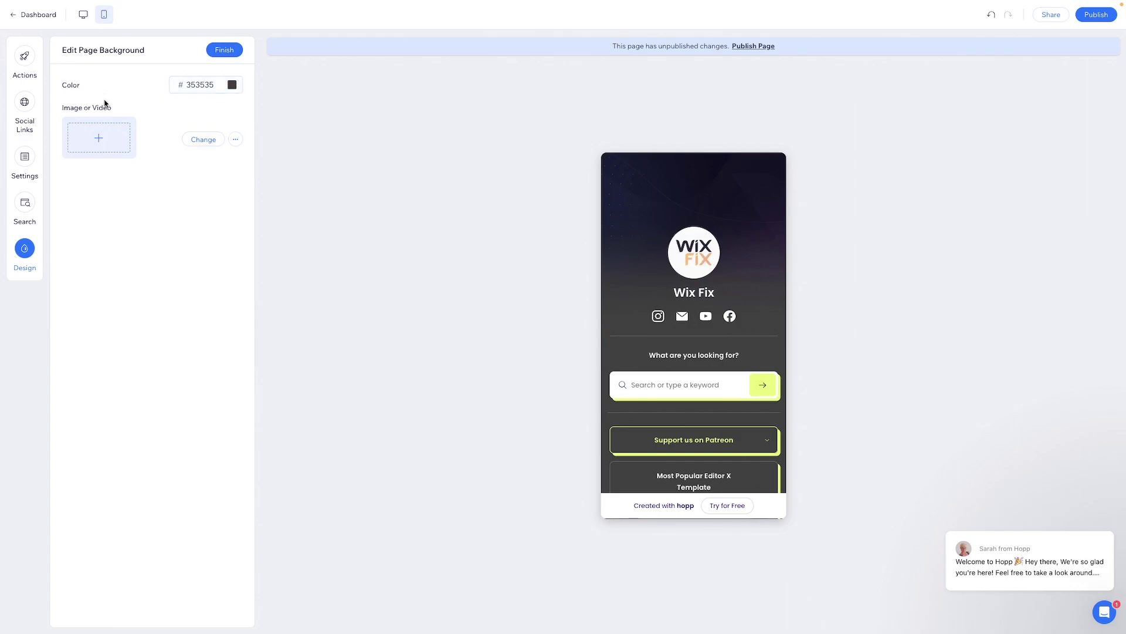
pyautogui.click(203, 144)
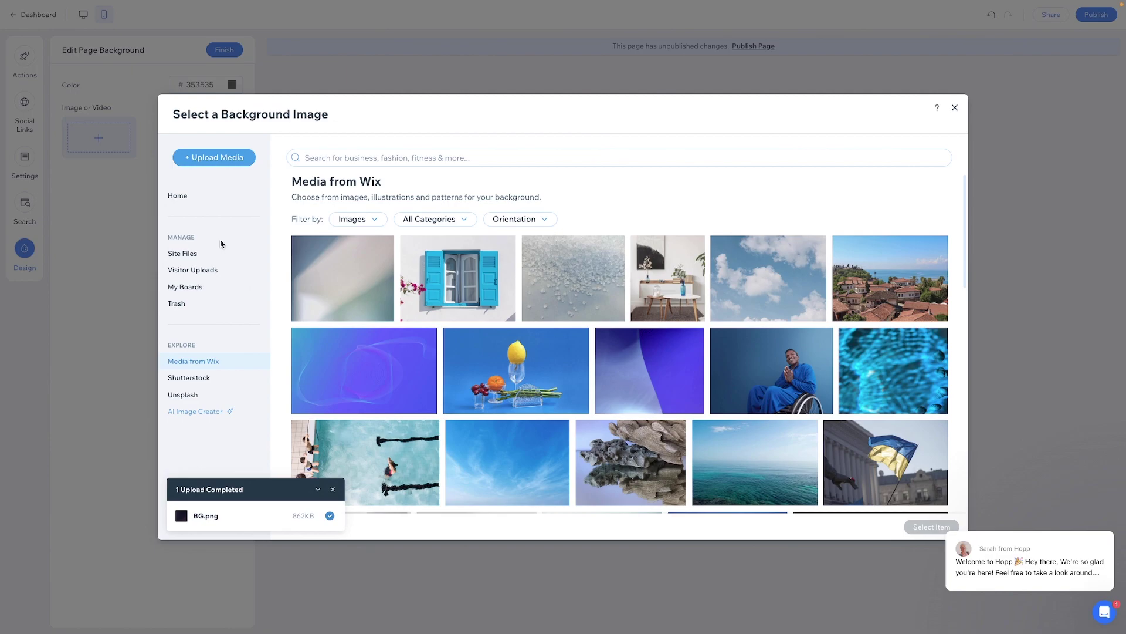
pyautogui.click(197, 200)
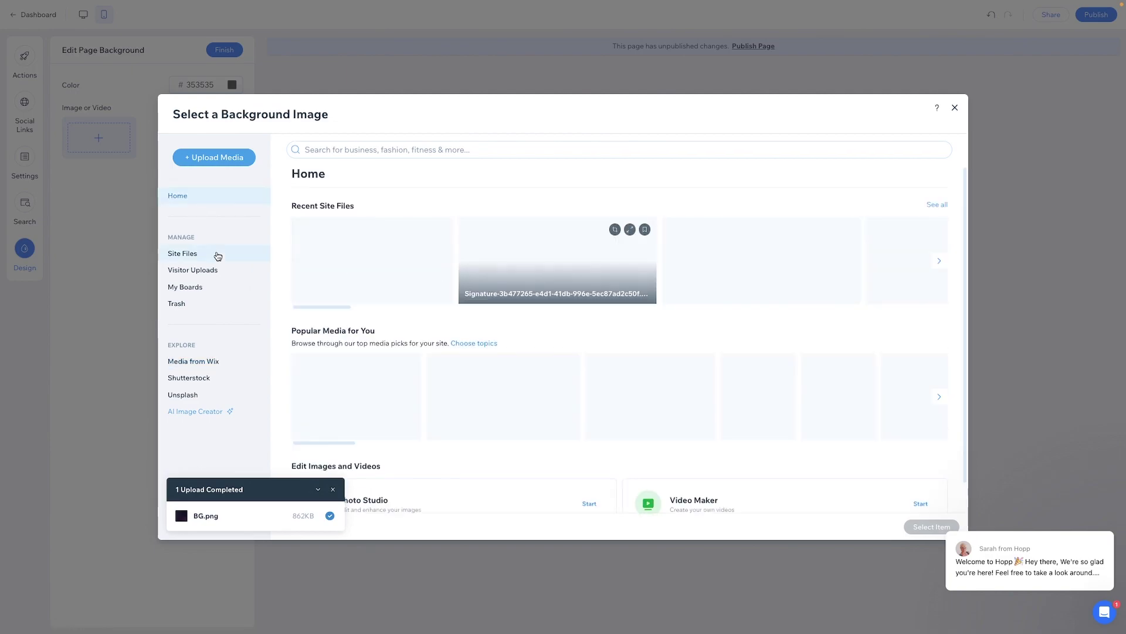
pyautogui.click(217, 253)
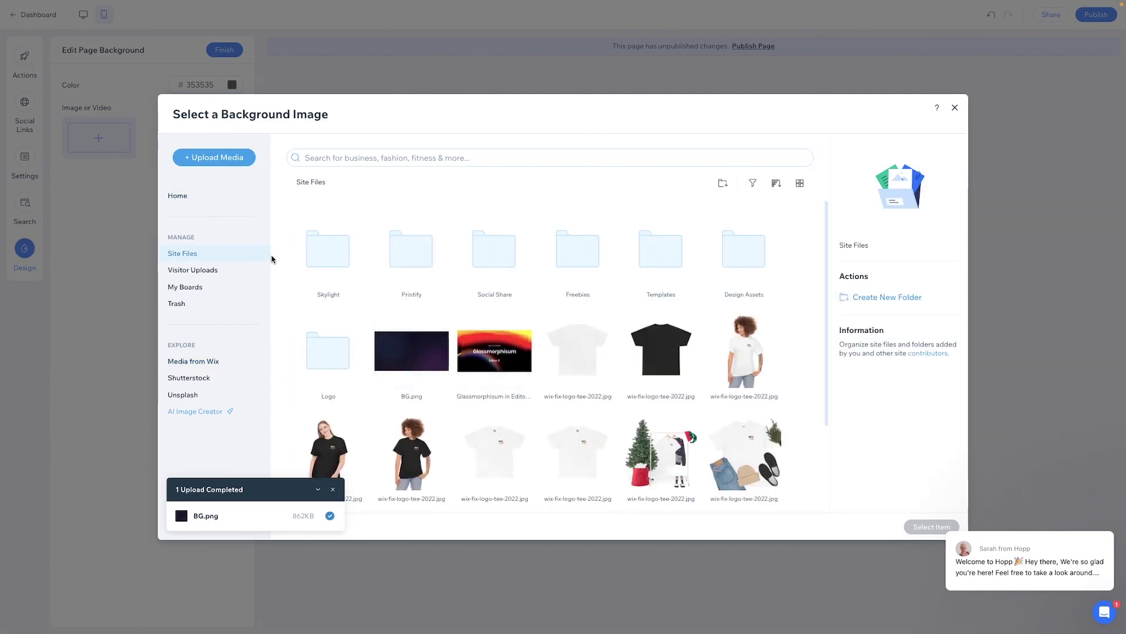
pyautogui.scroll(-2, 654, 376)
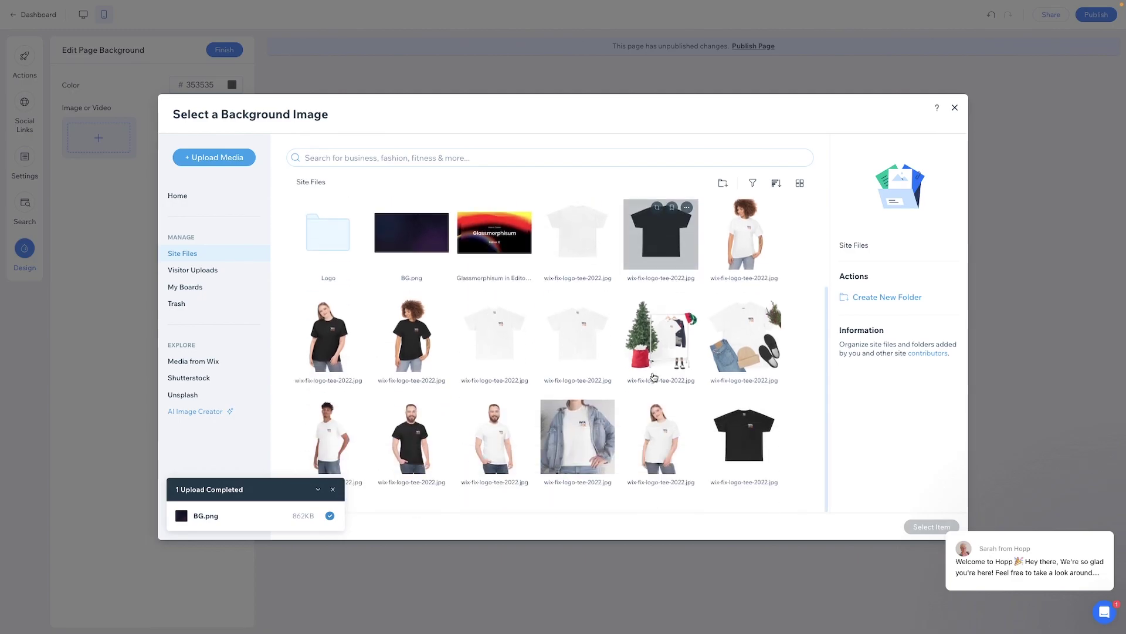
pyautogui.scroll(2, 654, 376)
pyautogui.click(404, 358)
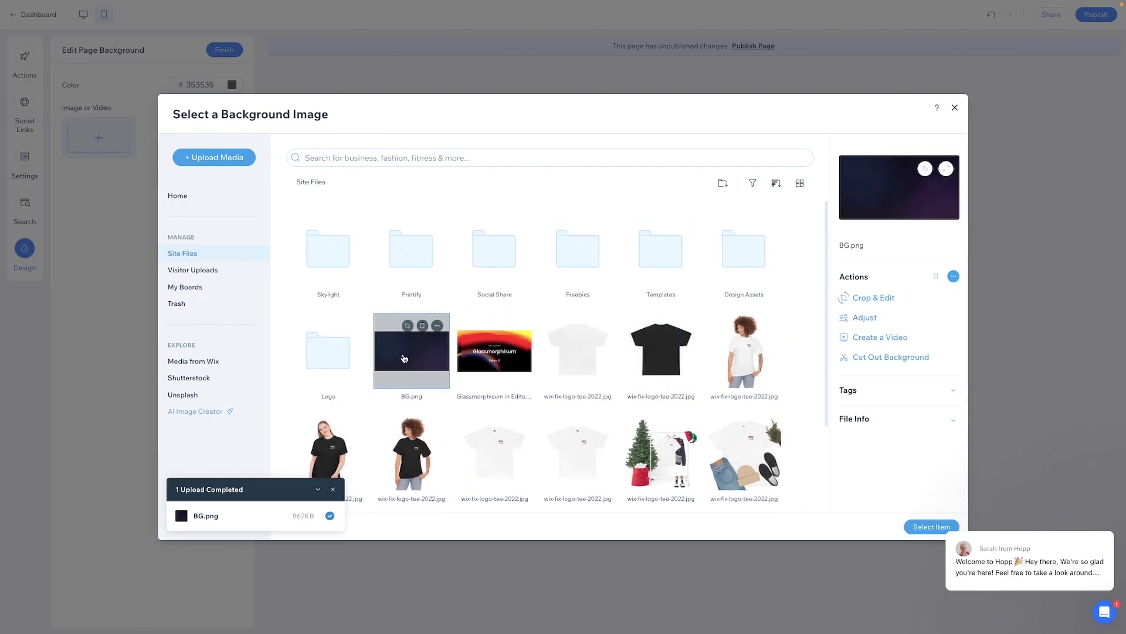
pyautogui.doubleClick(404, 358)
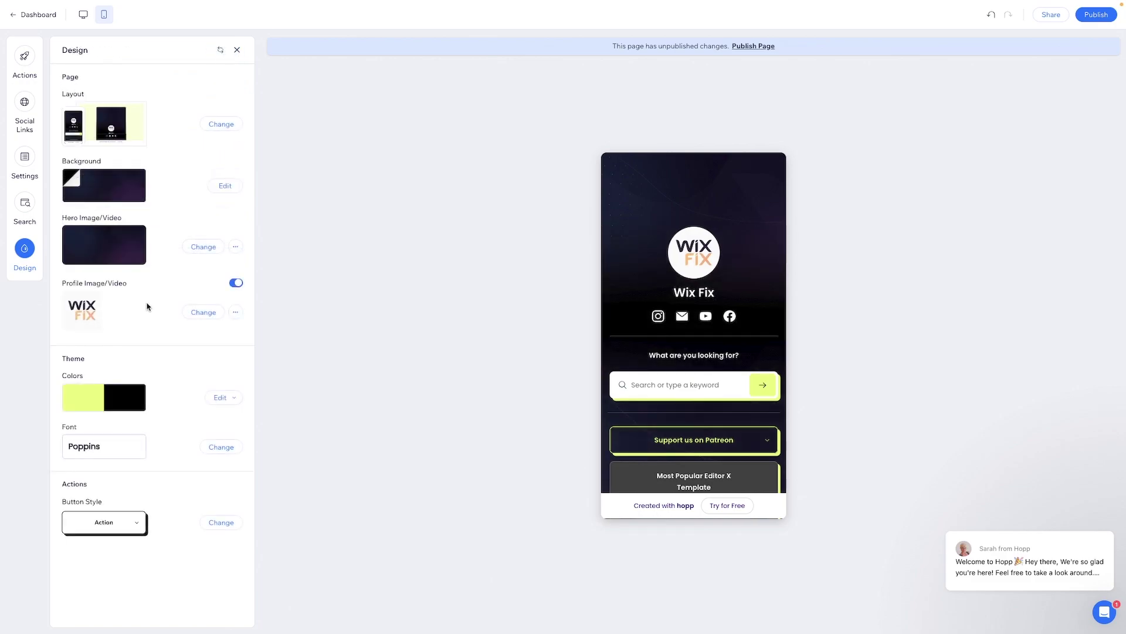
# - Set the orange logo from the Logo folder as the profile image
pyautogui.click(202, 311)
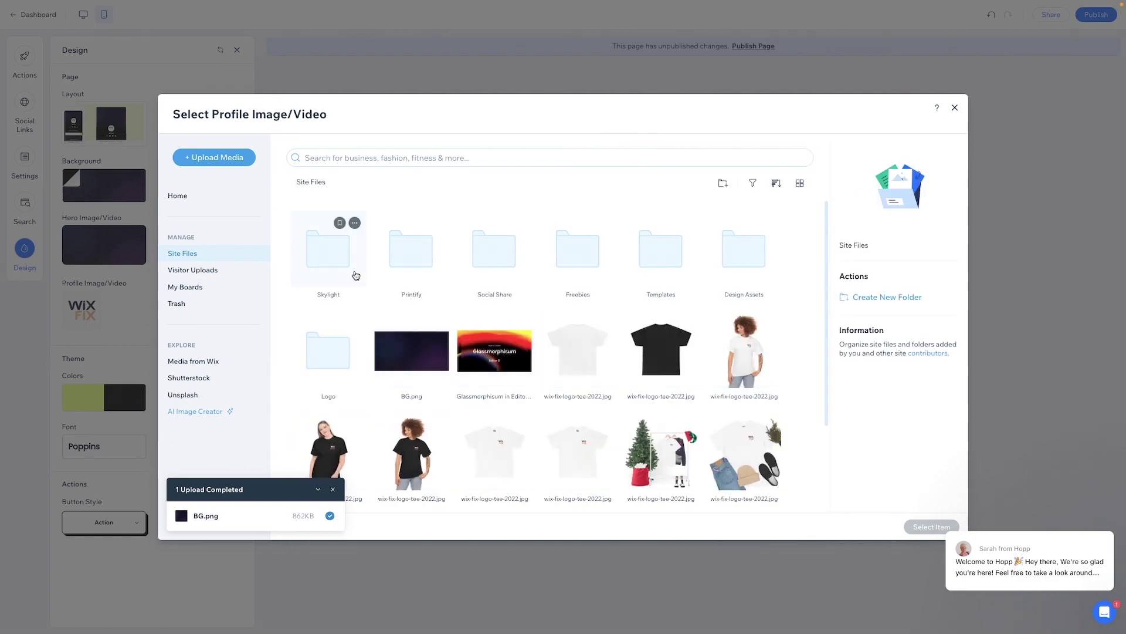
pyautogui.scroll(-1, 544, 291)
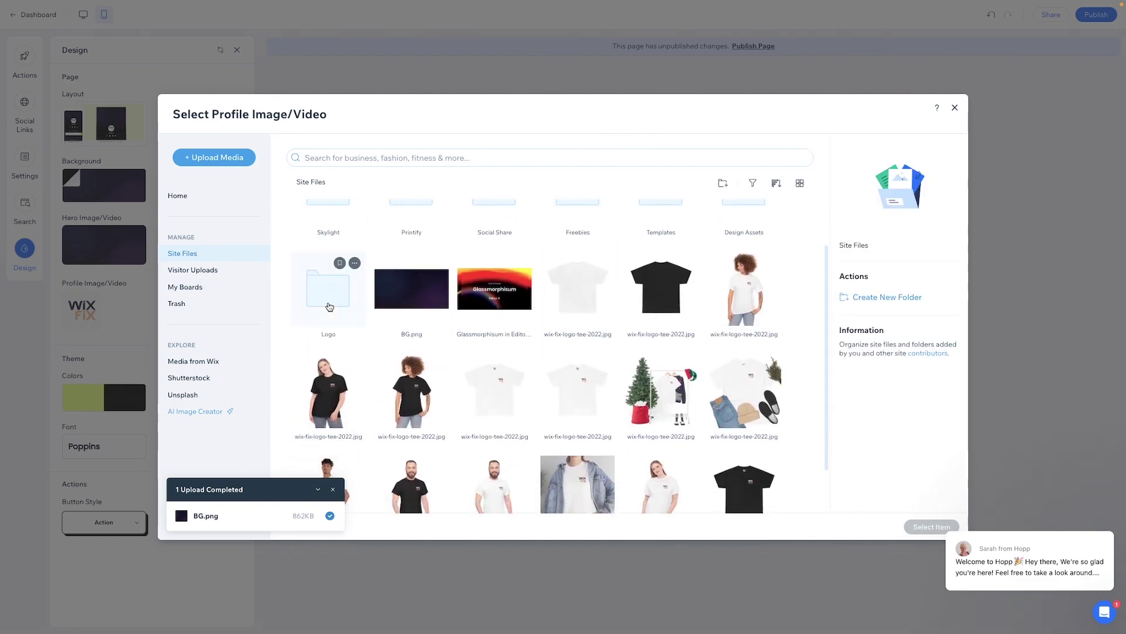
pyautogui.doubleClick(328, 276)
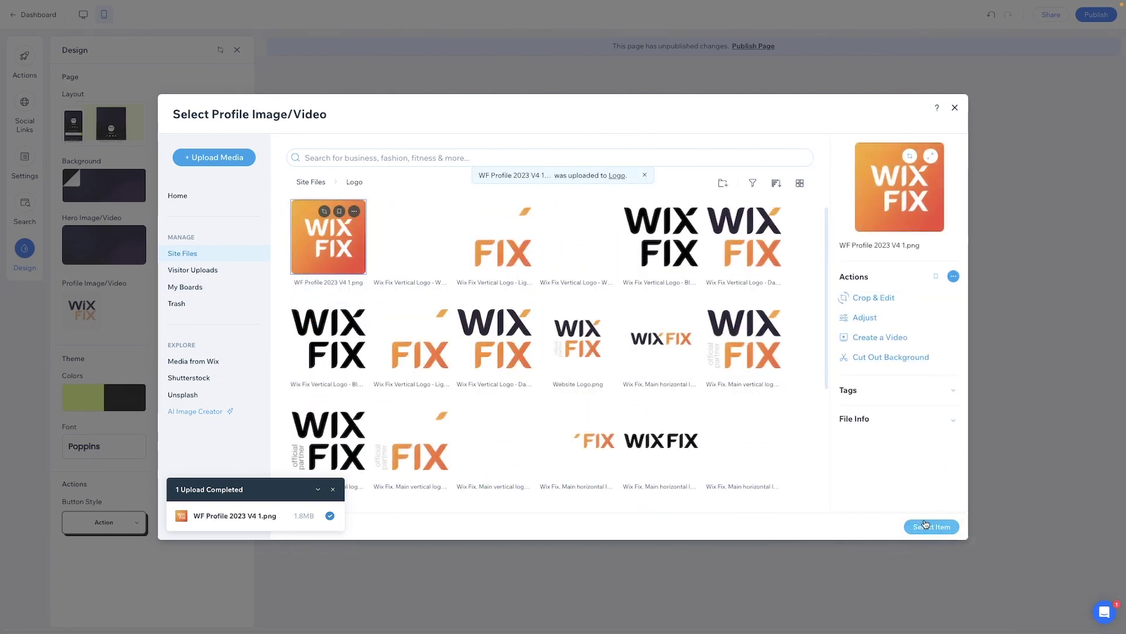
pyautogui.click(925, 526)
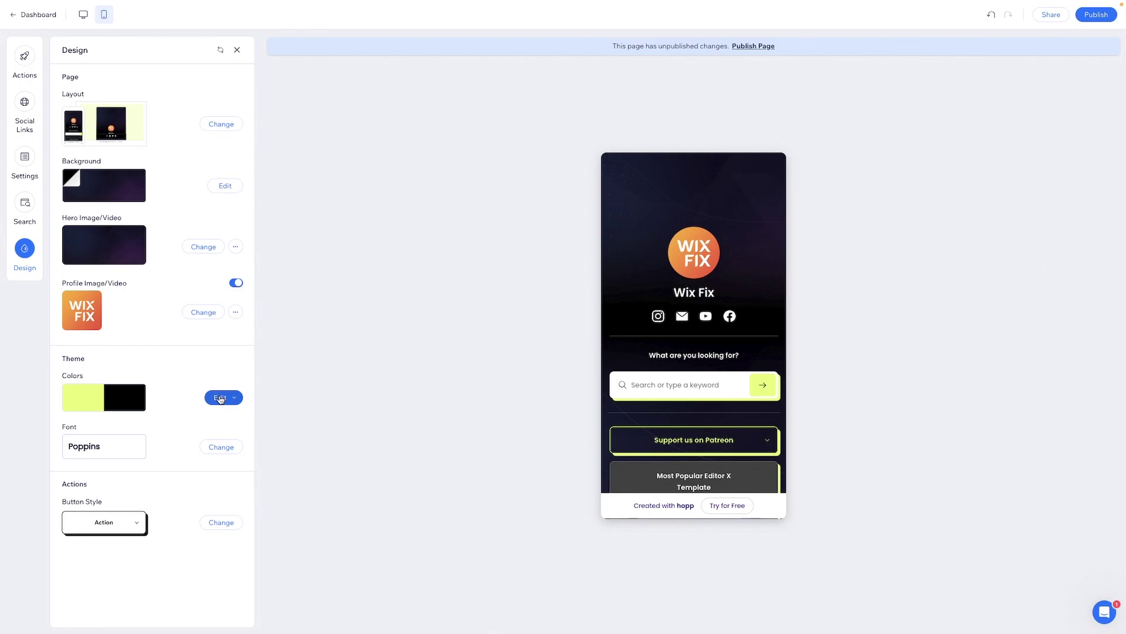
# - Sample the logo's orange E85D2C and apply it to the page action buttons
pyautogui.click(220, 399)
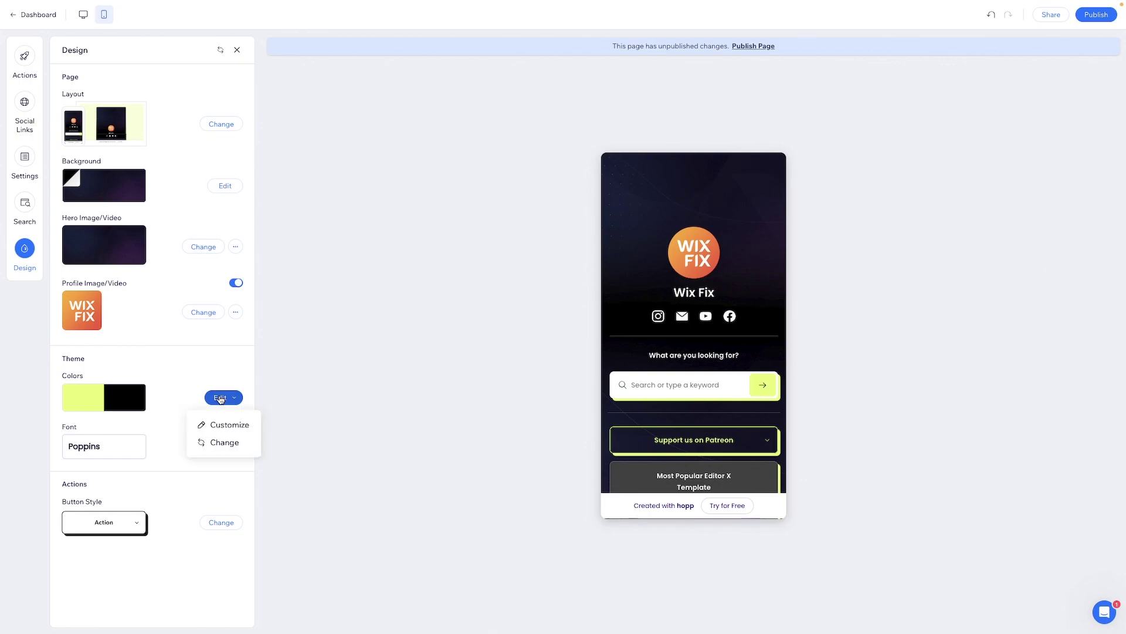
pyautogui.click(219, 425)
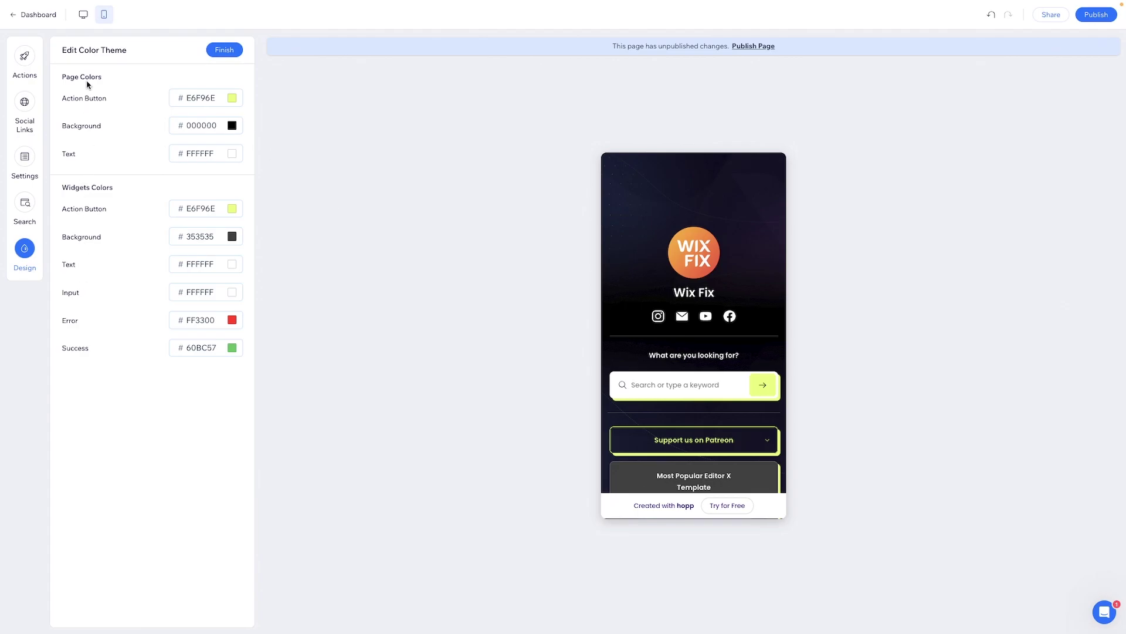
pyautogui.moveTo(1031, 106)
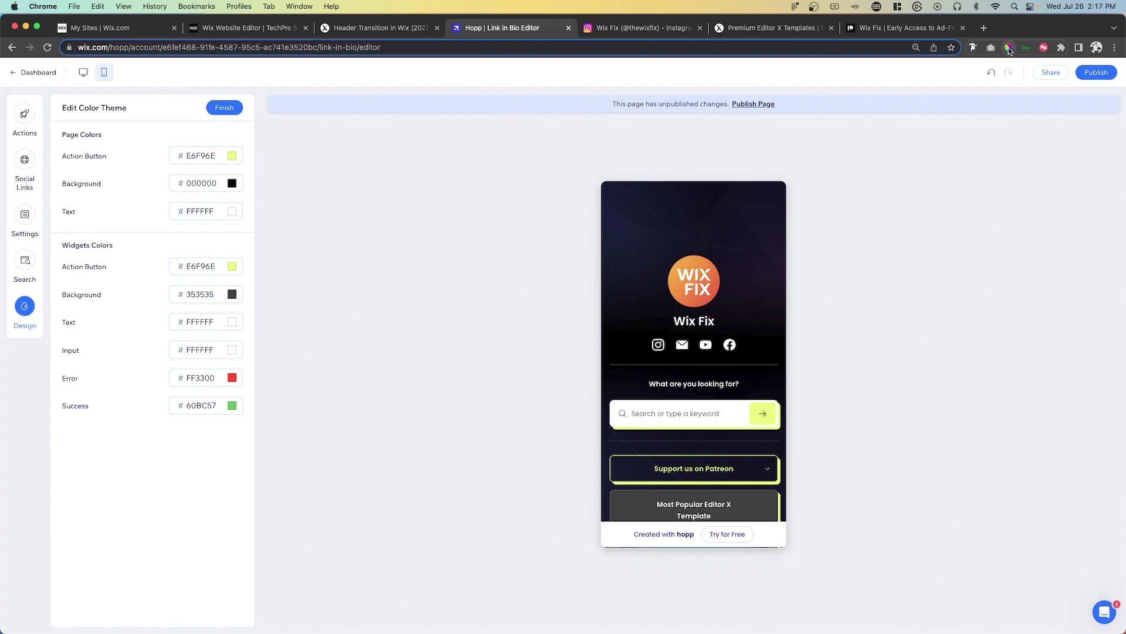
pyautogui.click(1009, 48)
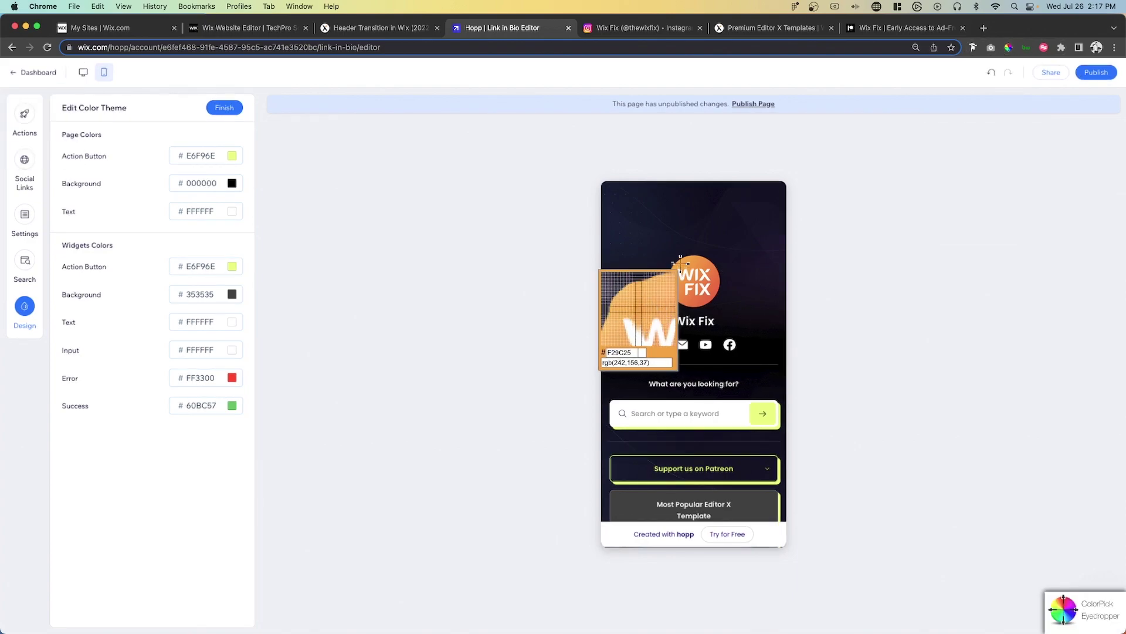
pyautogui.click(714, 290)
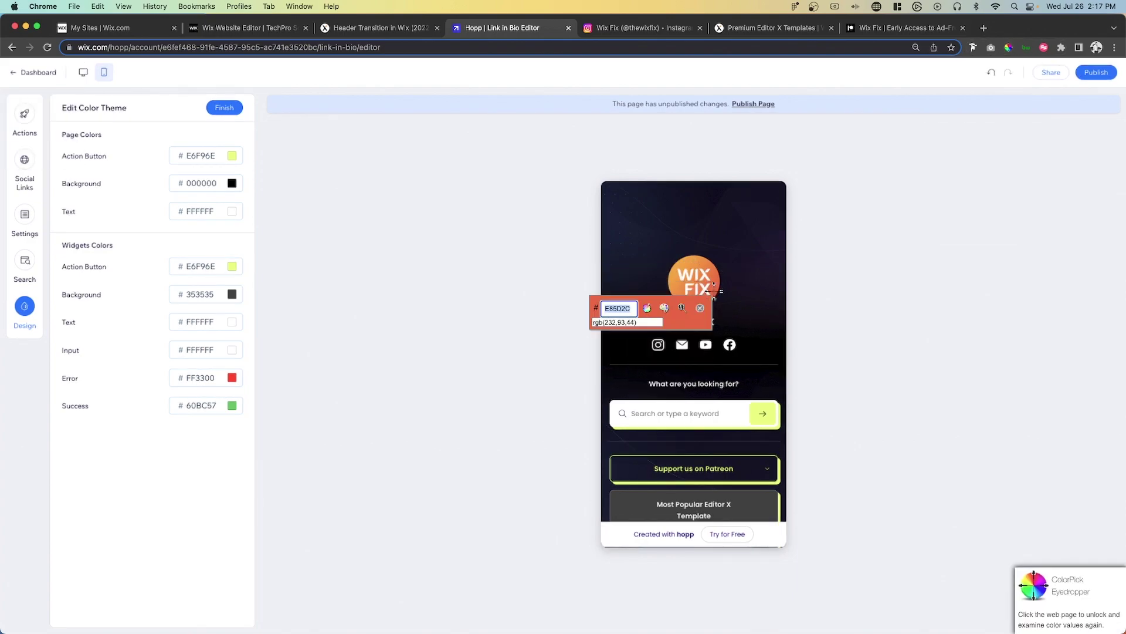
pyautogui.press('super+c')
pyautogui.click(203, 155)
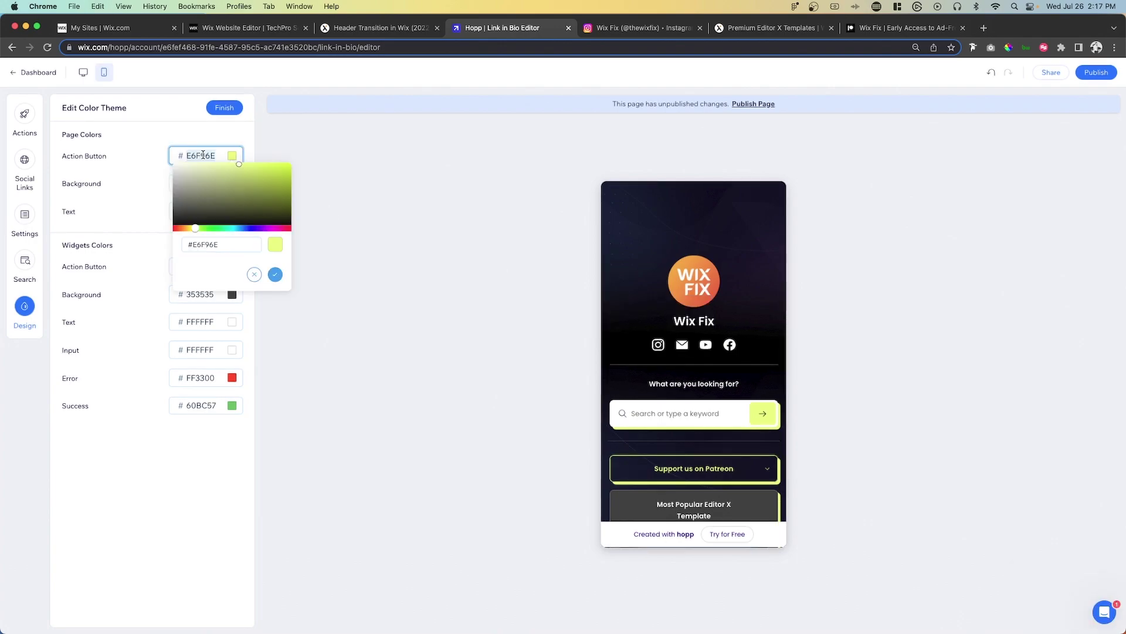
pyautogui.press('super+v')
pyautogui.click(275, 274)
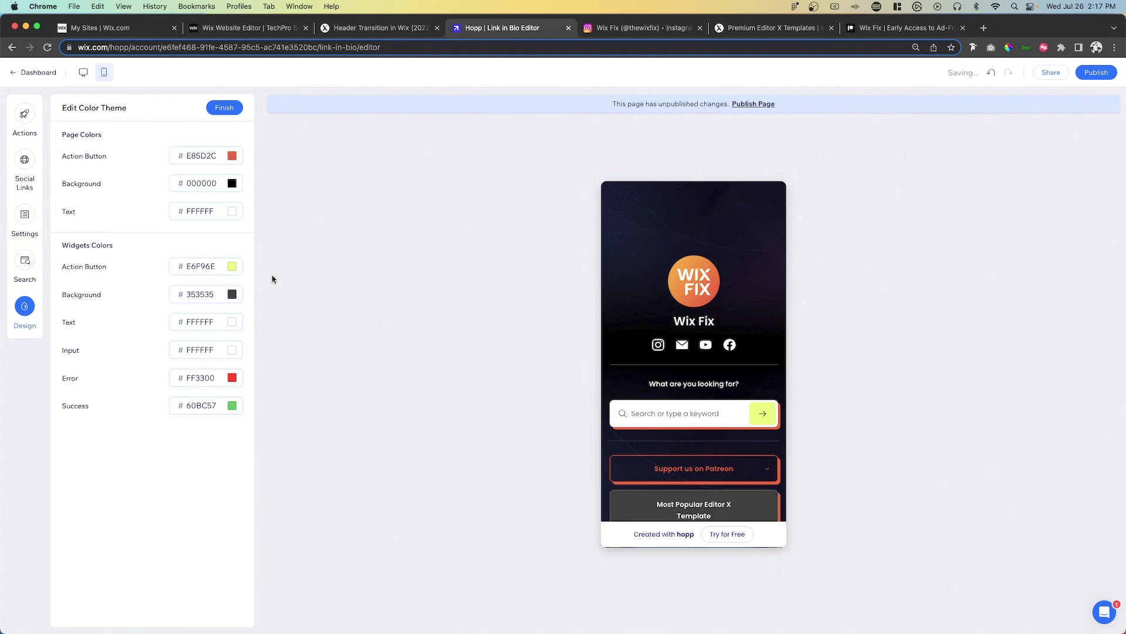
# - Replace the widget action button colour E6F96E with orange E85D2C
pyautogui.click(231, 268)
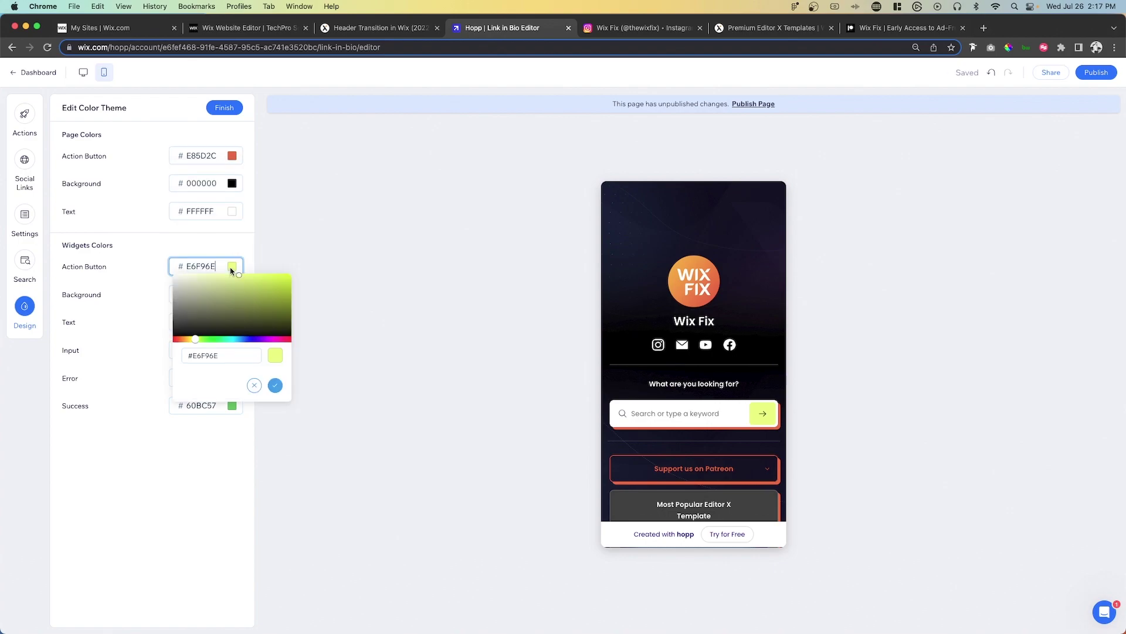
pyautogui.tripleClick(222, 355)
pyautogui.press('super+v')
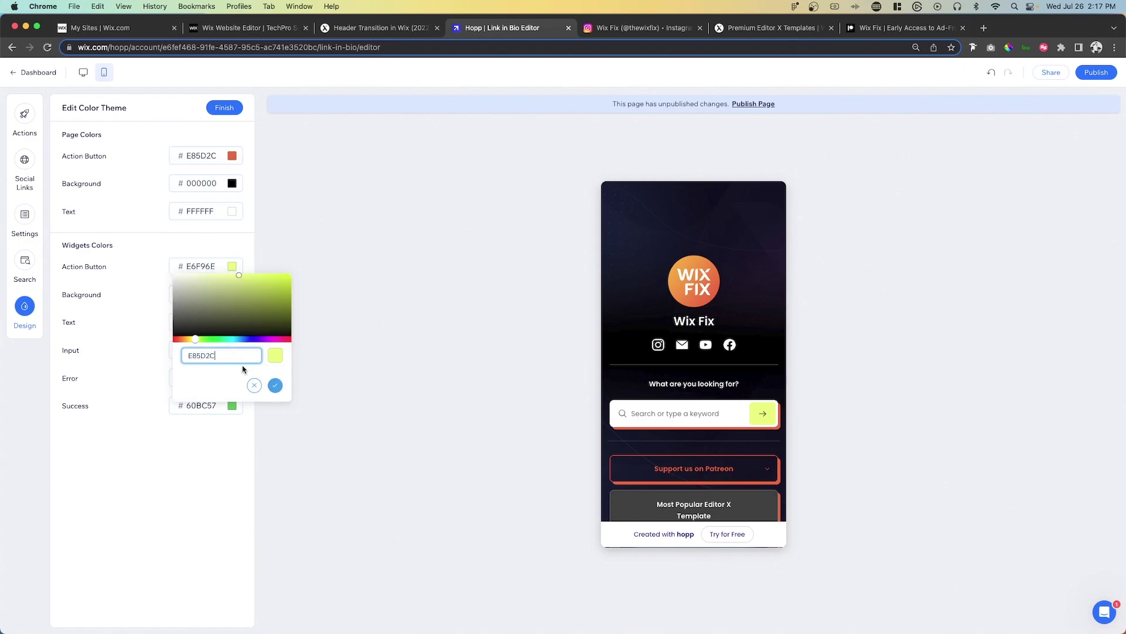
pyautogui.click(275, 385)
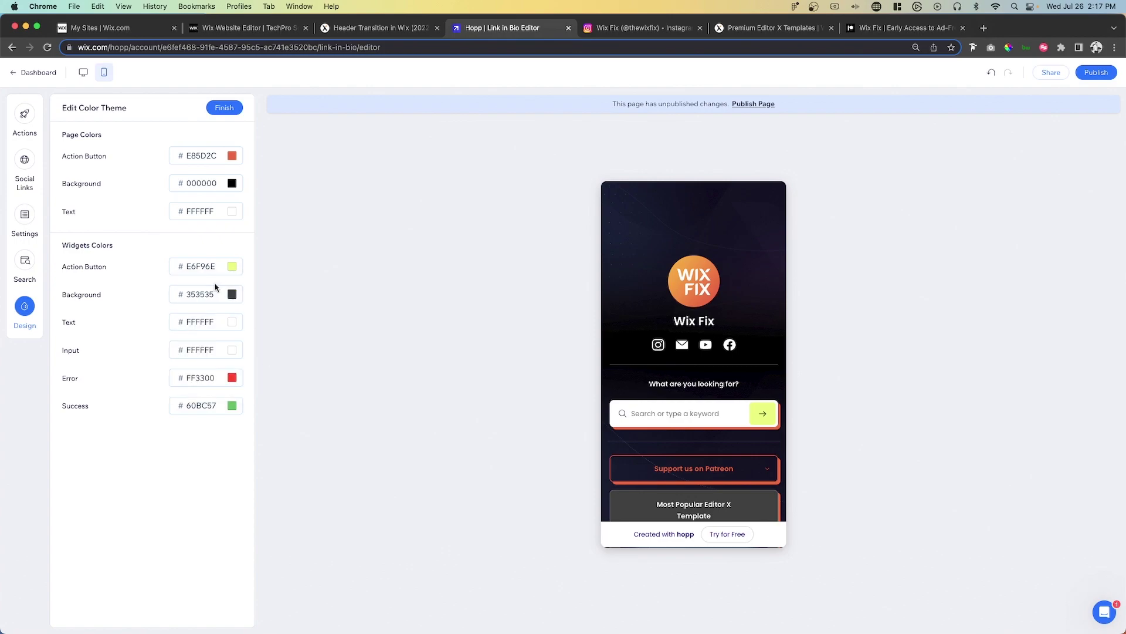
pyautogui.click(220, 267)
pyautogui.tripleClick(232, 356)
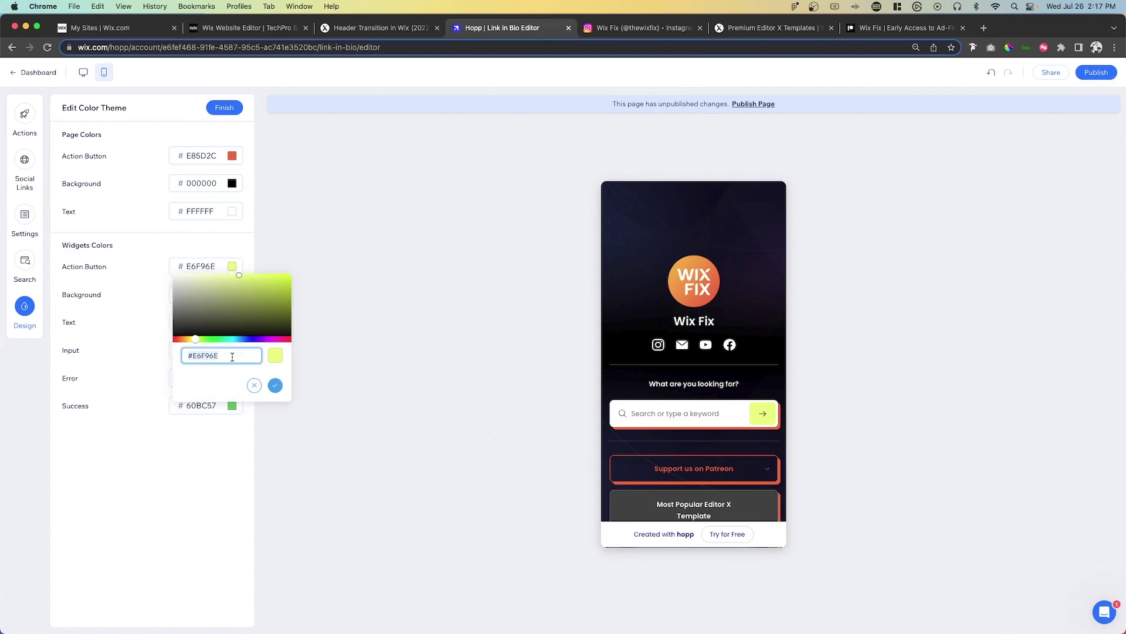
pyautogui.press('super+v')
pyautogui.click(275, 385)
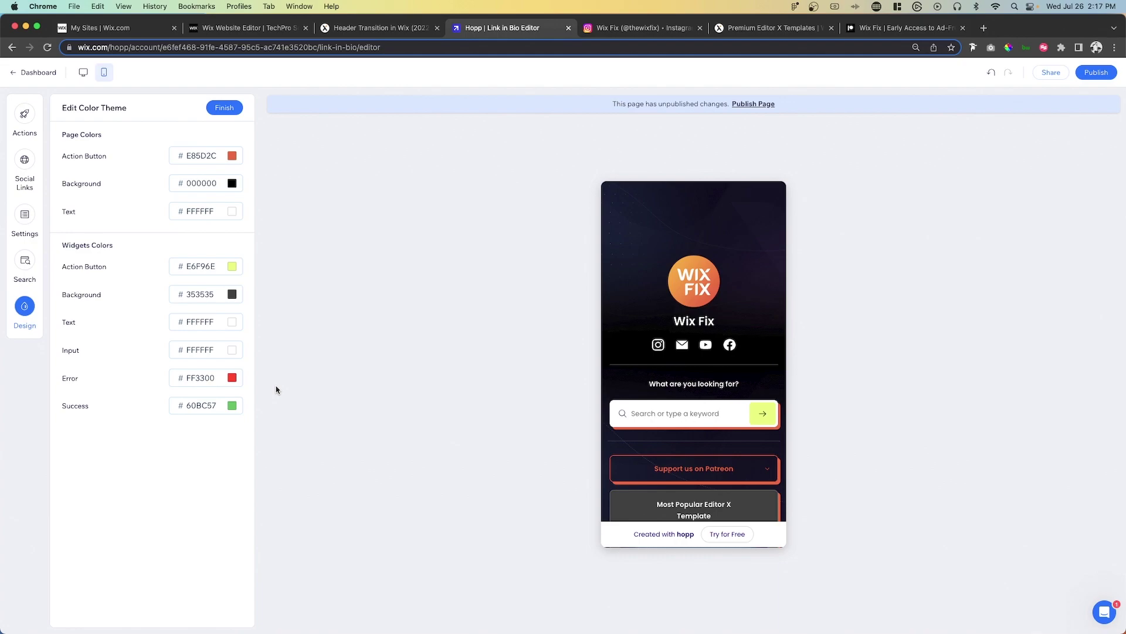
pyautogui.click(206, 266)
pyautogui.tripleClick(224, 356)
pyautogui.press('super+v')
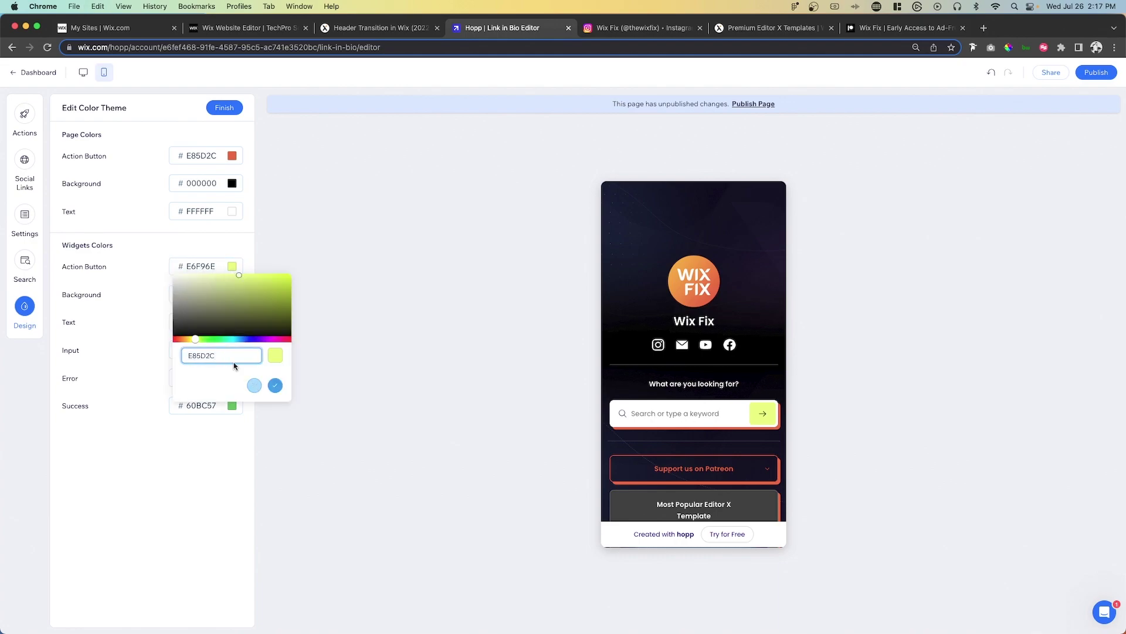
pyautogui.click(276, 385)
pyautogui.click(201, 267)
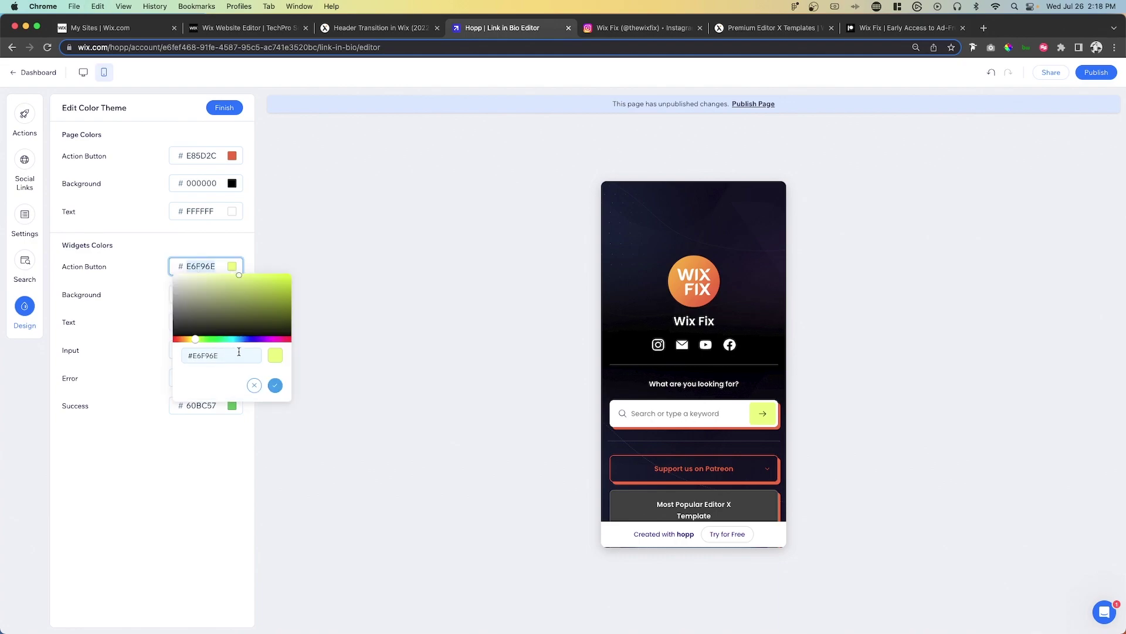
pyautogui.press('super+v')
pyautogui.click(276, 385)
# - Set the widget background to black 000000, leaving the Success colour unchanged
pyautogui.scroll(-3, 663, 375)
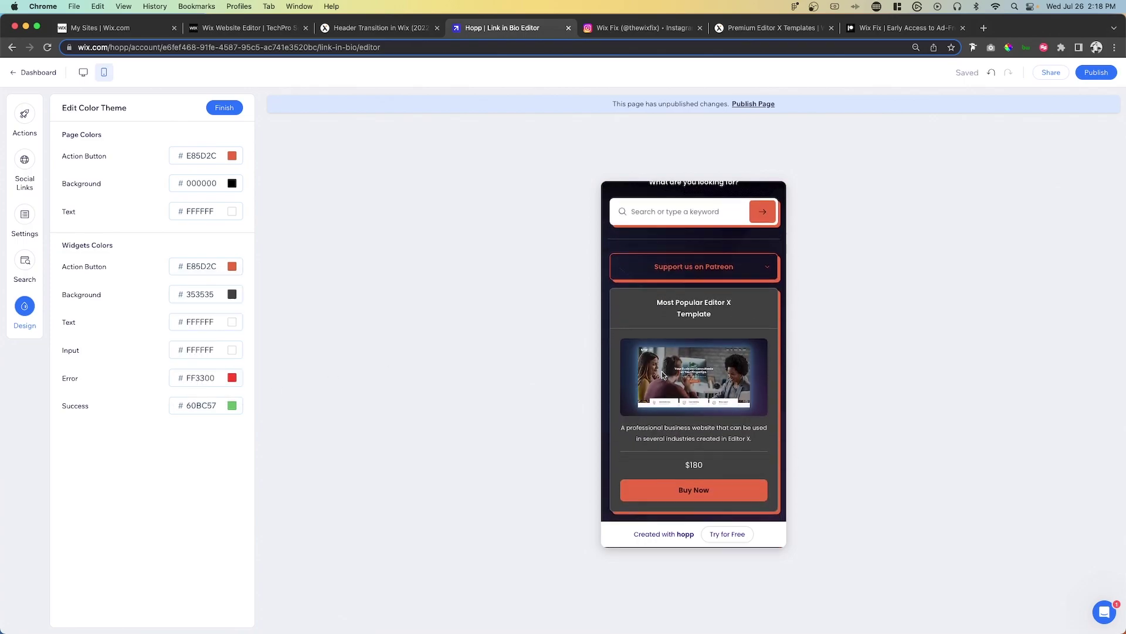
pyautogui.scroll(1, 663, 376)
pyautogui.click(208, 296)
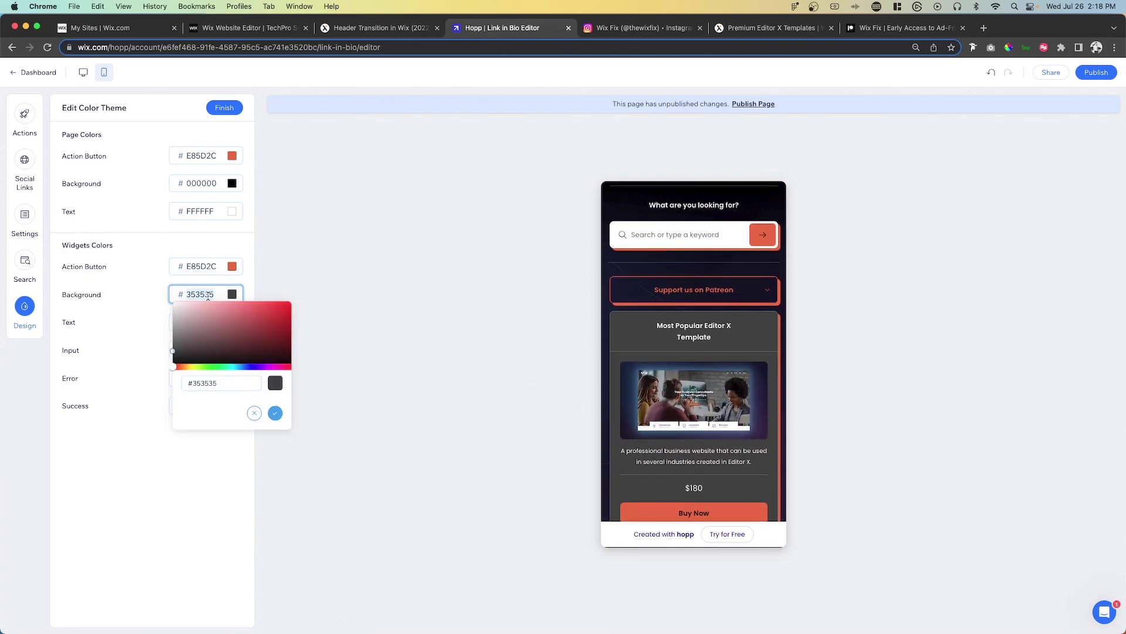
pyautogui.press('super+v')
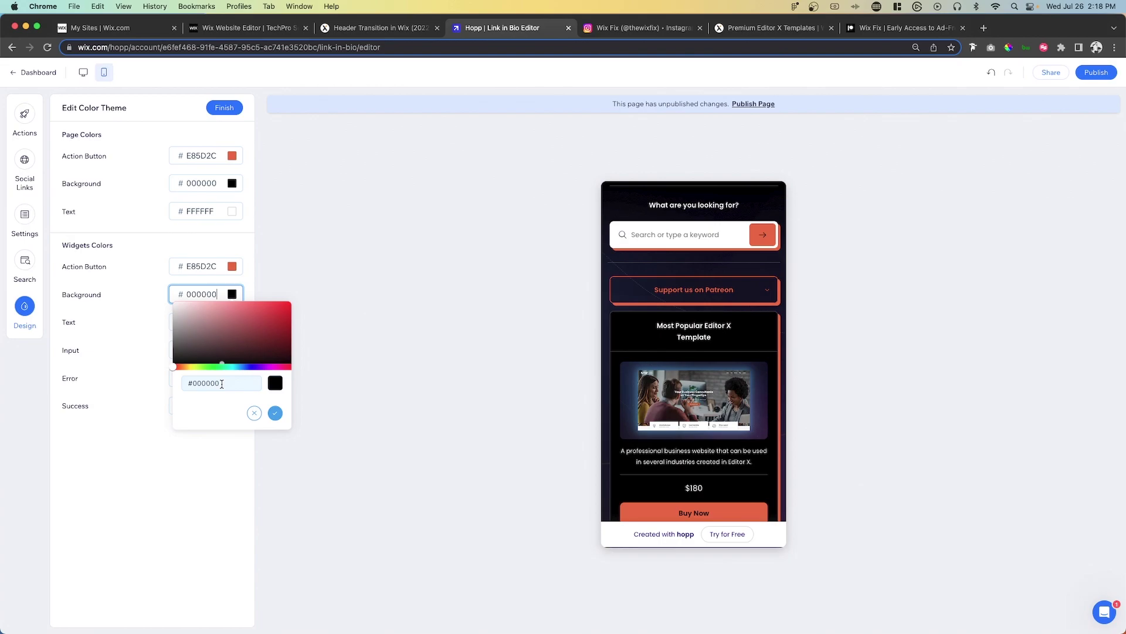
pyautogui.click(275, 413)
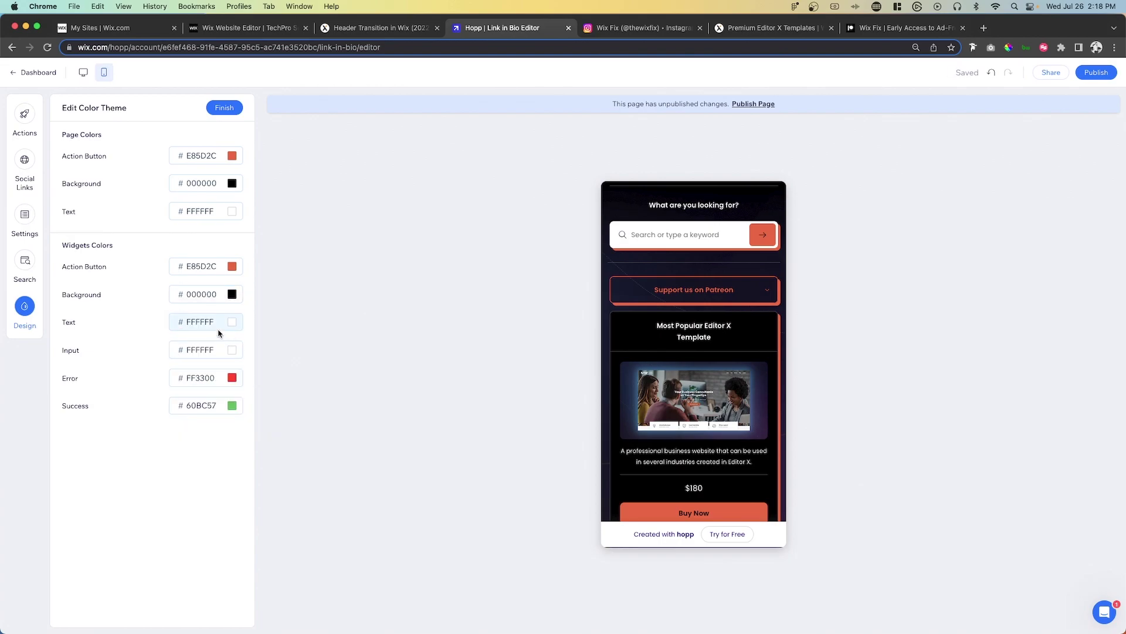
pyautogui.click(206, 404)
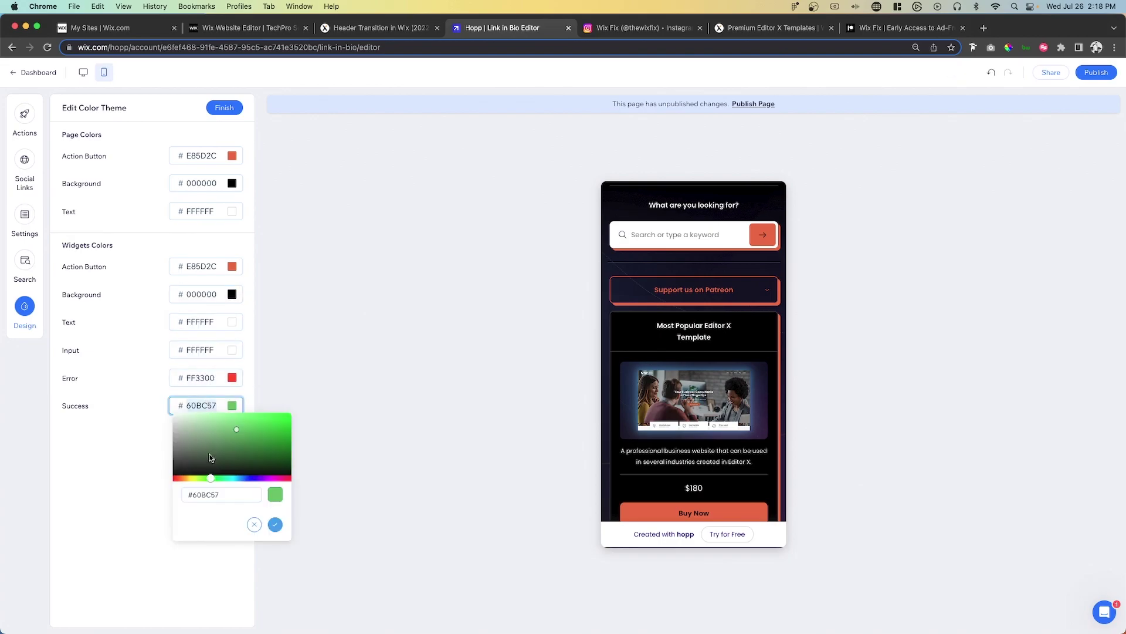
pyautogui.click(275, 524)
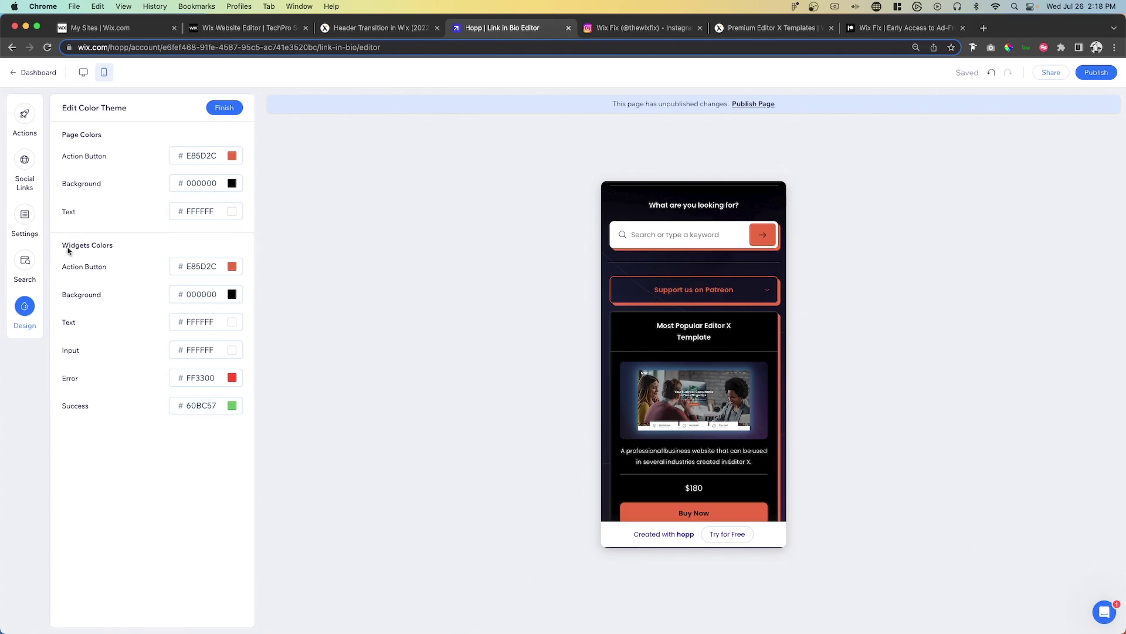
# - Change the page font to Montserrat
pyautogui.click(224, 108)
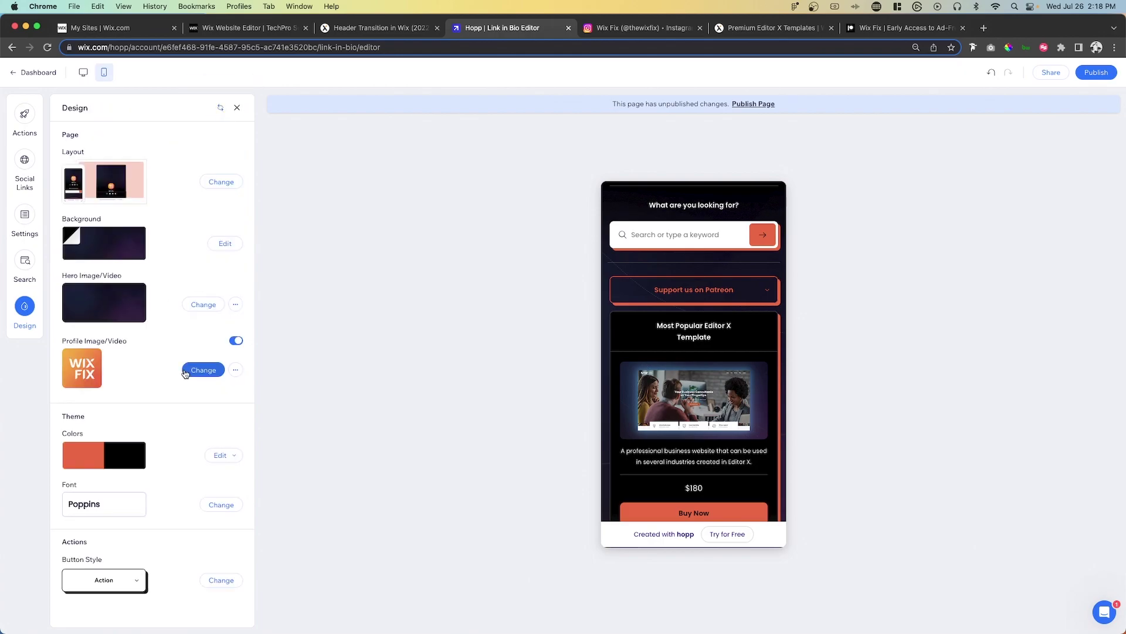
pyautogui.click(100, 504)
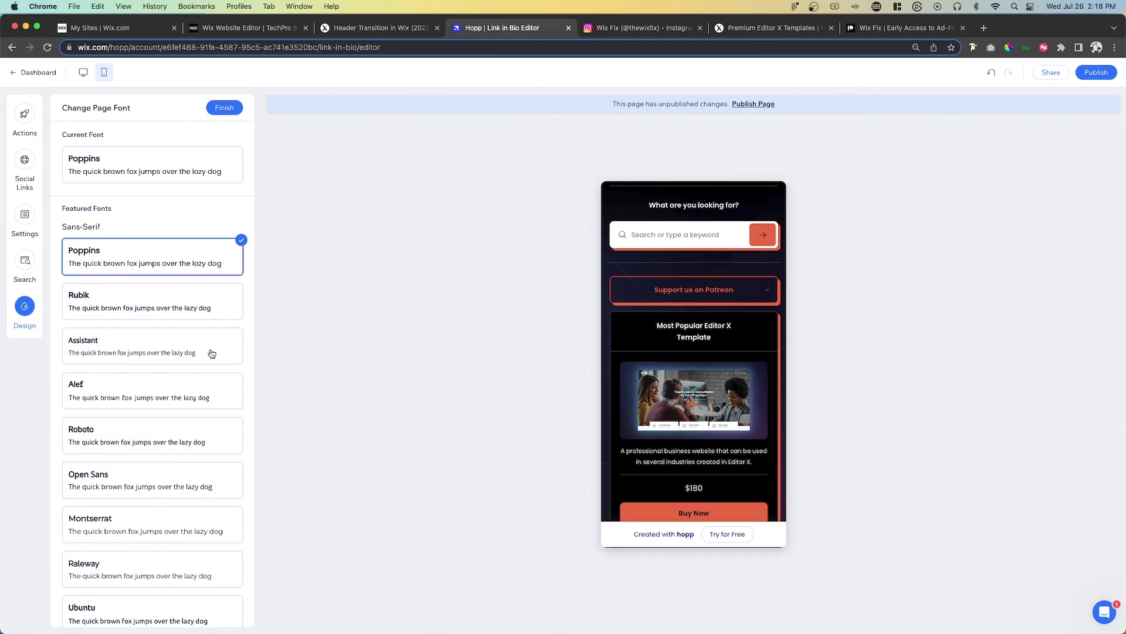
pyautogui.scroll(-5, 212, 352)
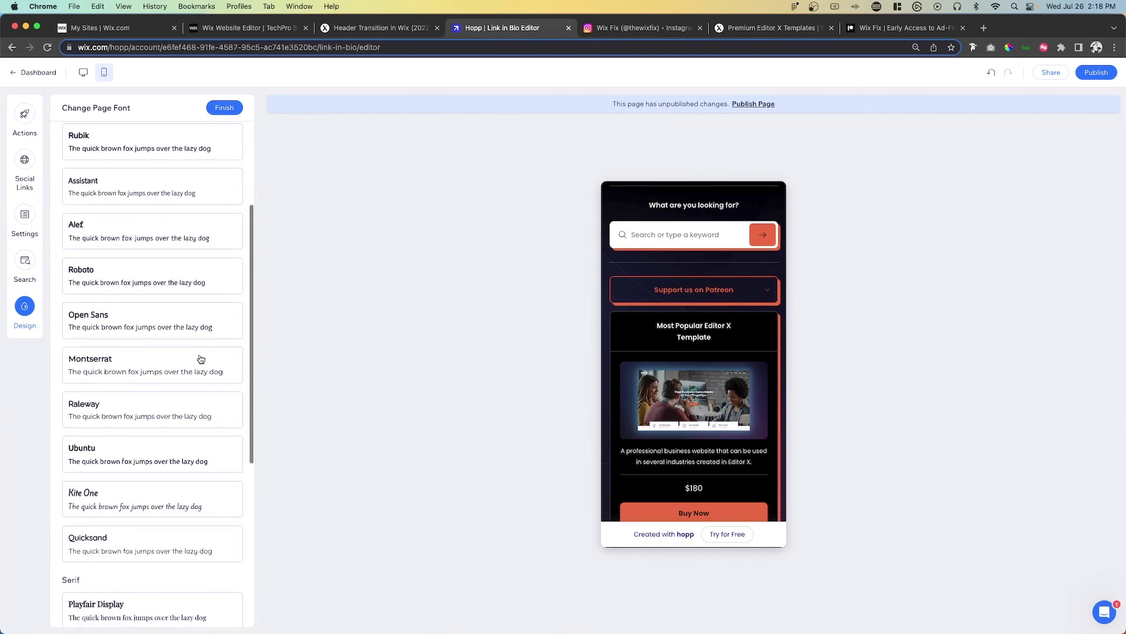
pyautogui.click(175, 365)
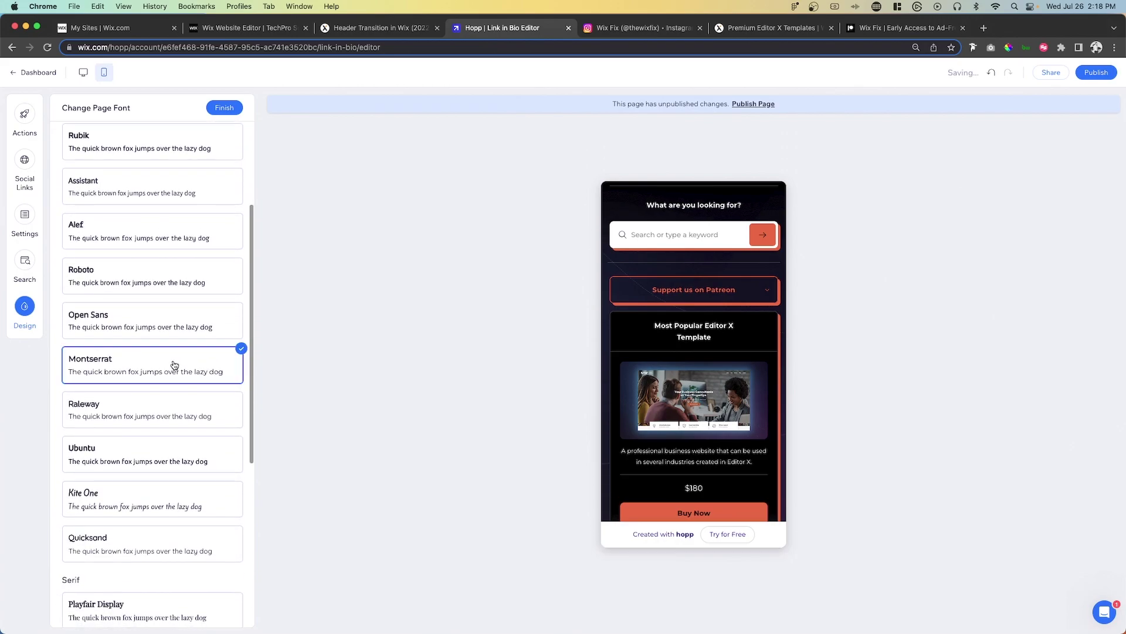
pyautogui.click(224, 109)
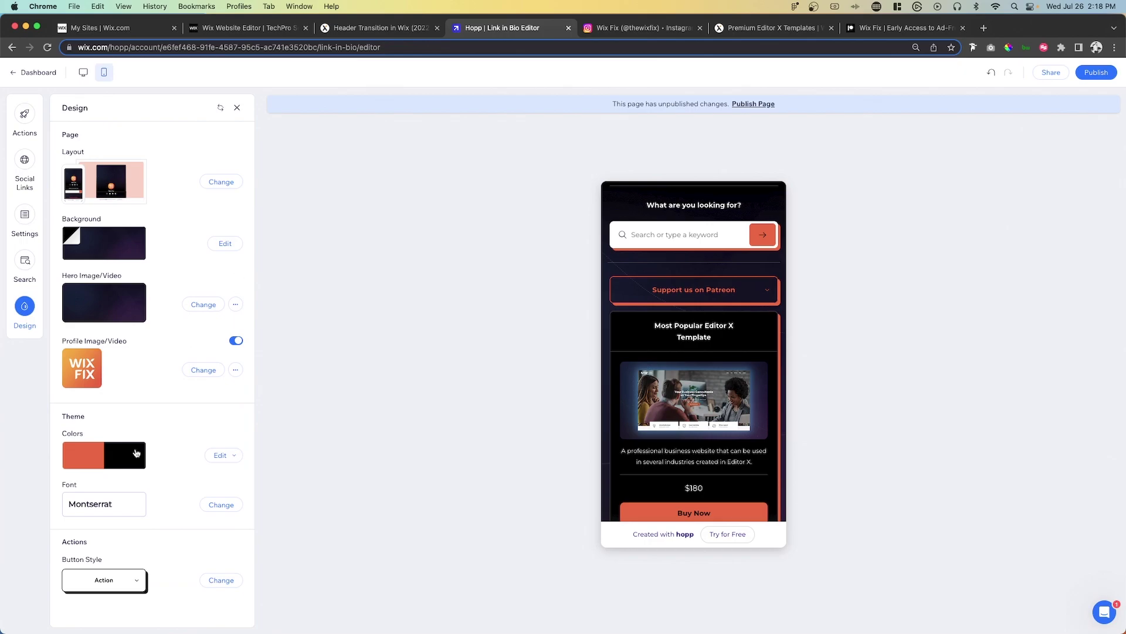
# - Apply the first rounded filled button style
pyautogui.click(221, 580)
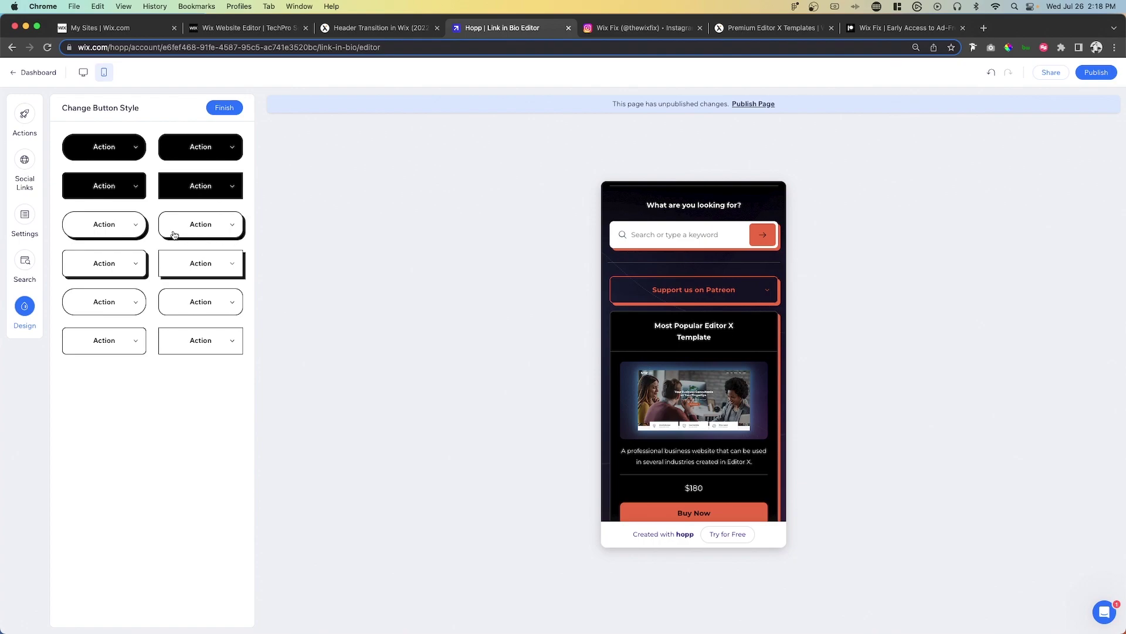
pyautogui.click(108, 155)
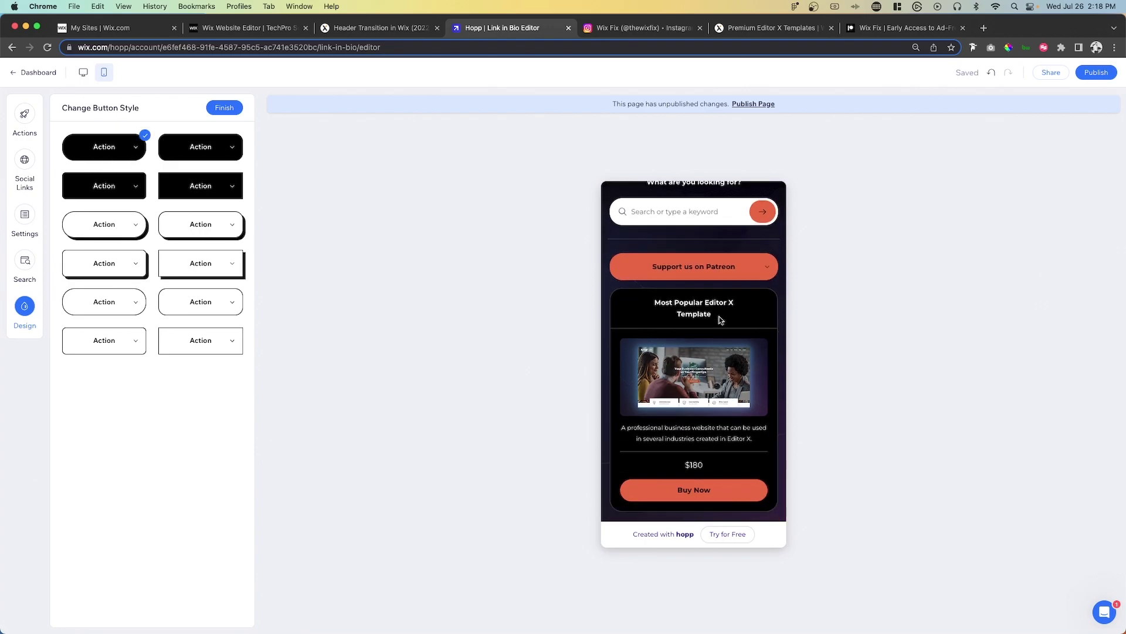
pyautogui.scroll(5, 720, 320)
pyautogui.scroll(-5, 720, 320)
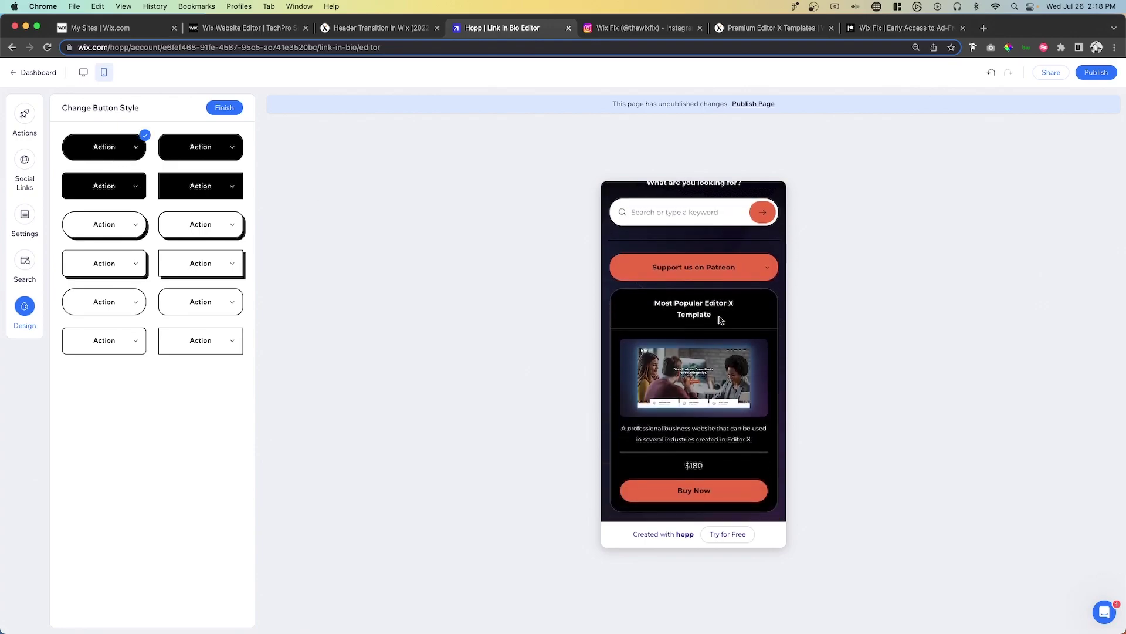
pyautogui.scroll(5, 719, 317)
# - Set the Search Box Appearance to Hidden in the Search panel
pyautogui.click(222, 109)
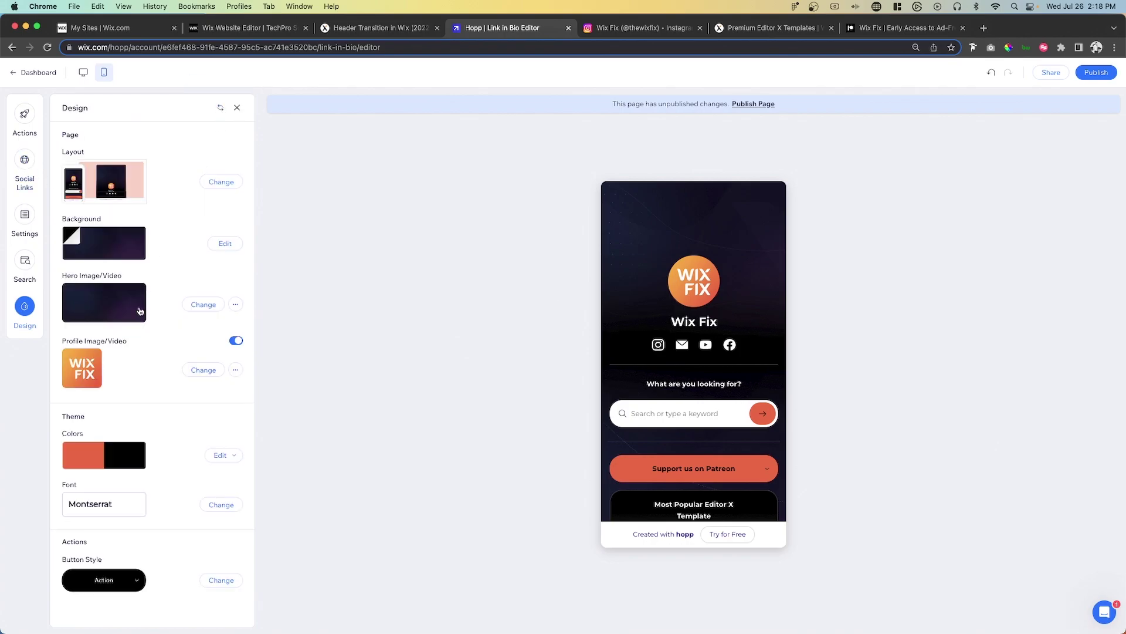
pyautogui.click(25, 261)
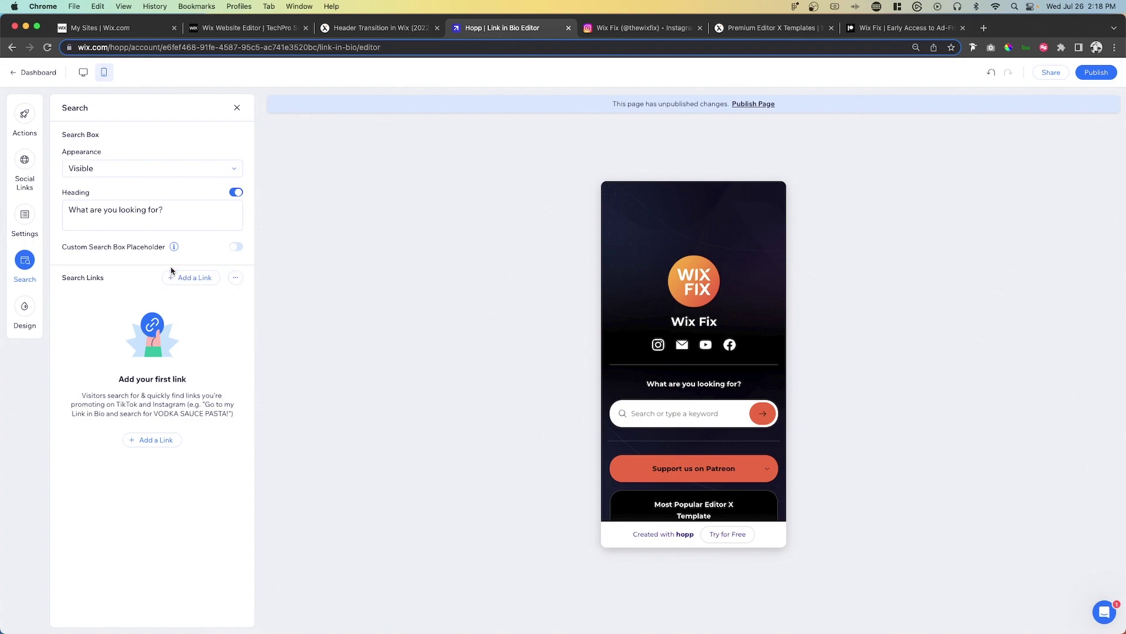
pyautogui.click(108, 170)
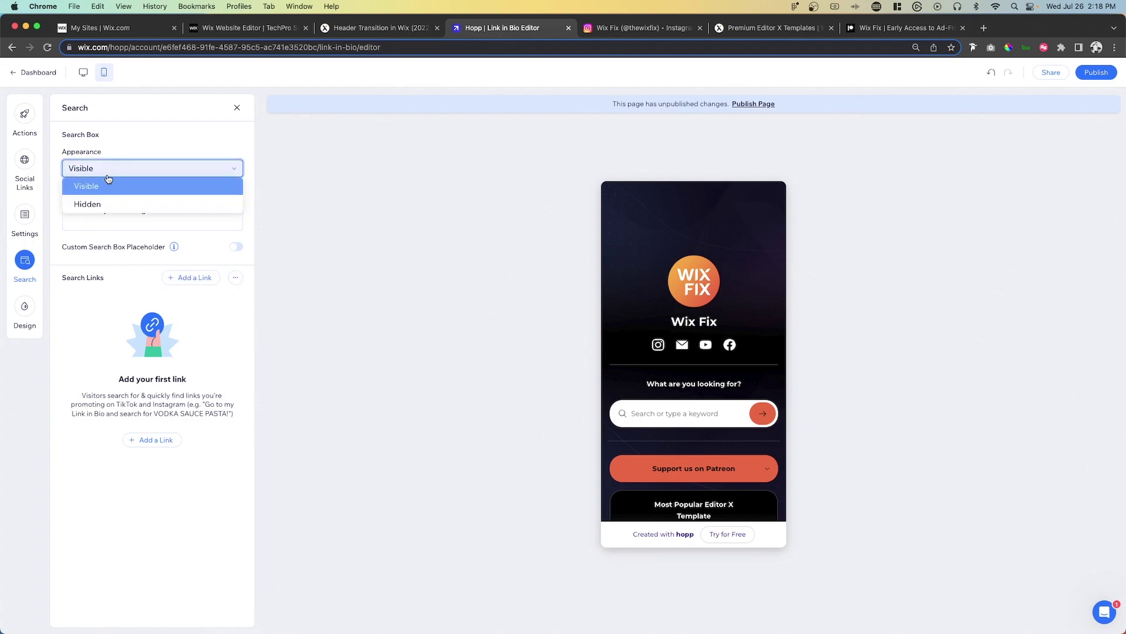
pyautogui.click(106, 204)
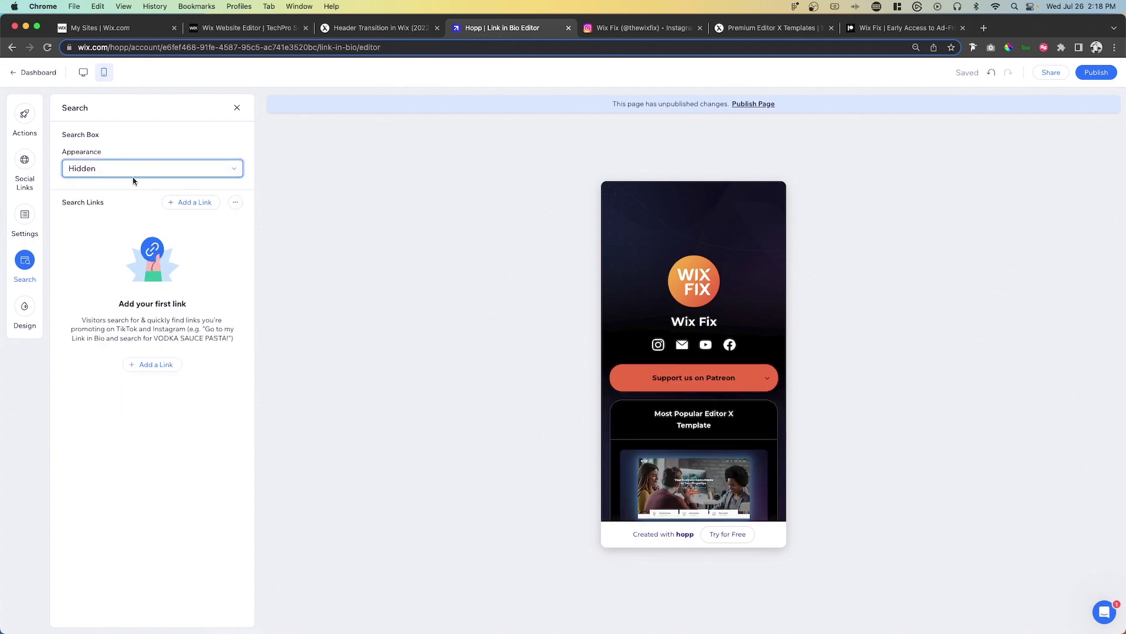
pyautogui.click(116, 175)
pyautogui.click(105, 186)
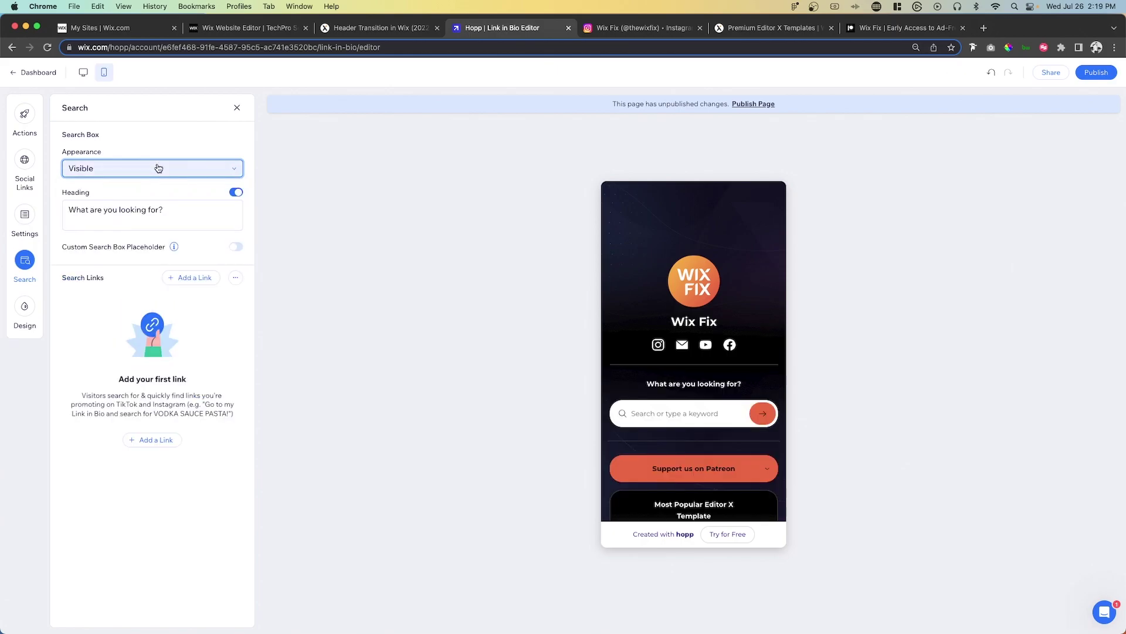
pyautogui.click(105, 171)
pyautogui.click(98, 205)
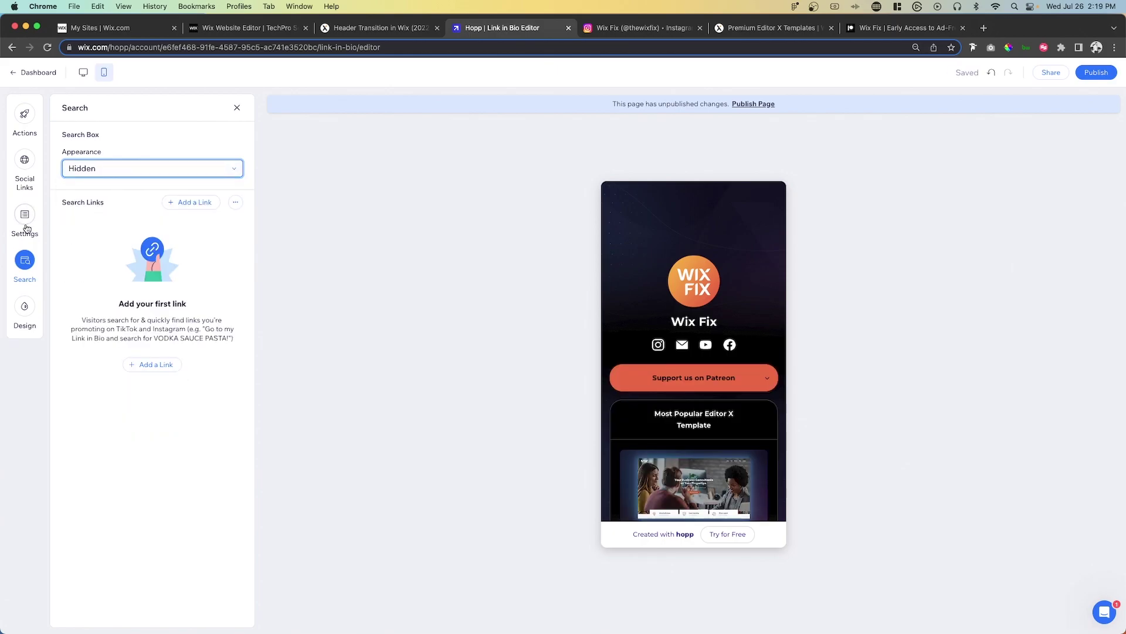
# - Enable the Verified Account Badge and enter the bio 'Learn Wix and Editor X'
pyautogui.click(25, 217)
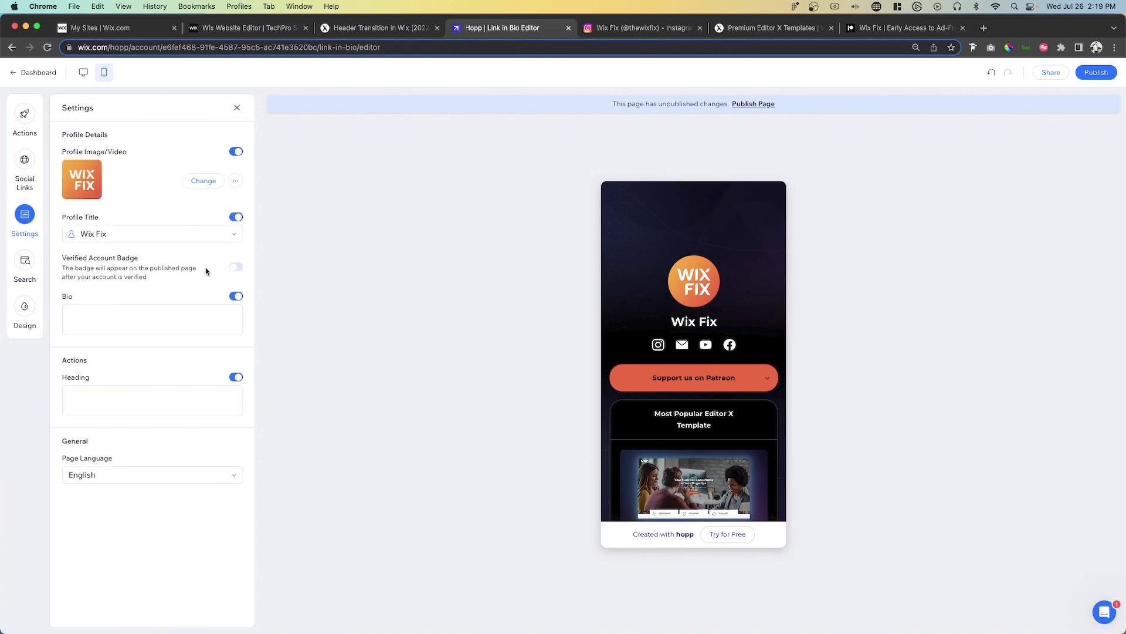
pyautogui.click(237, 268)
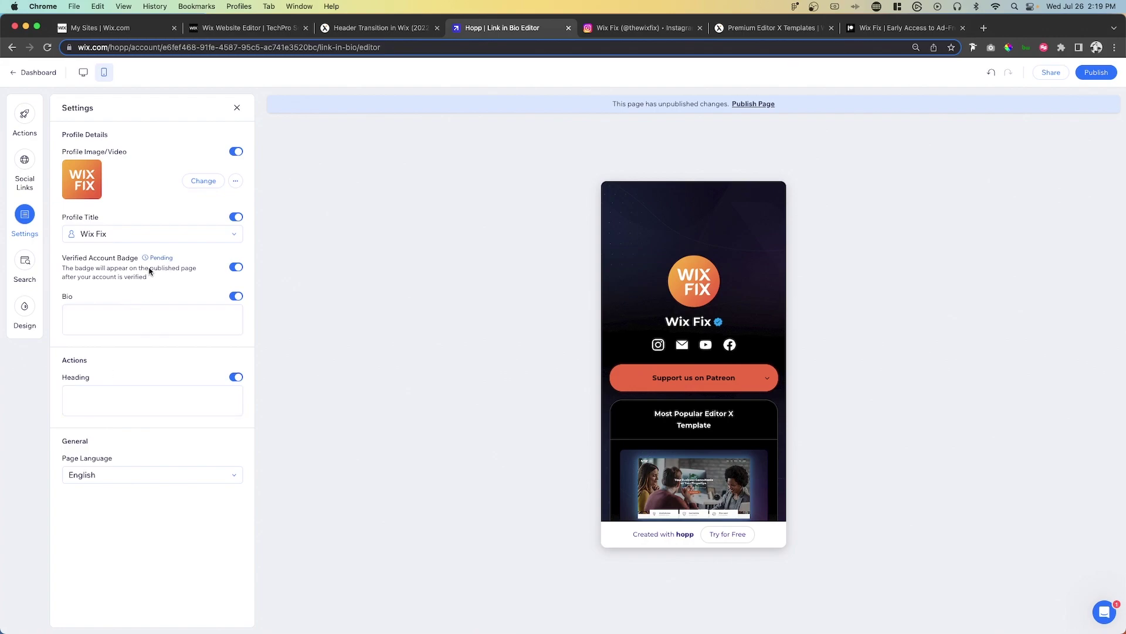
pyautogui.click(101, 318)
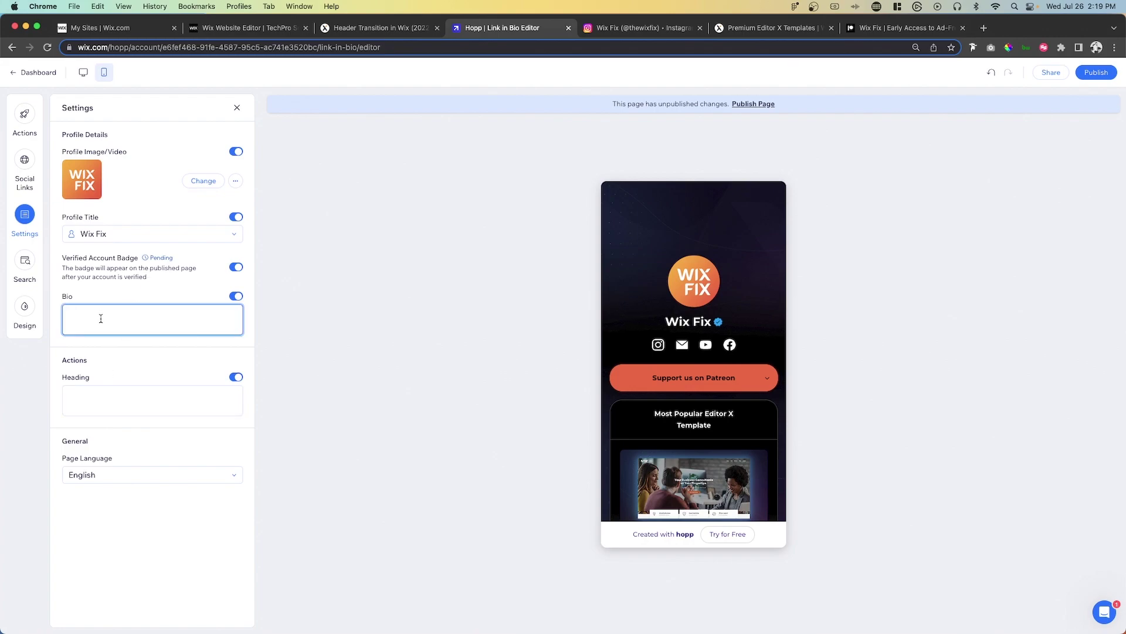
pyautogui.write('Learn')
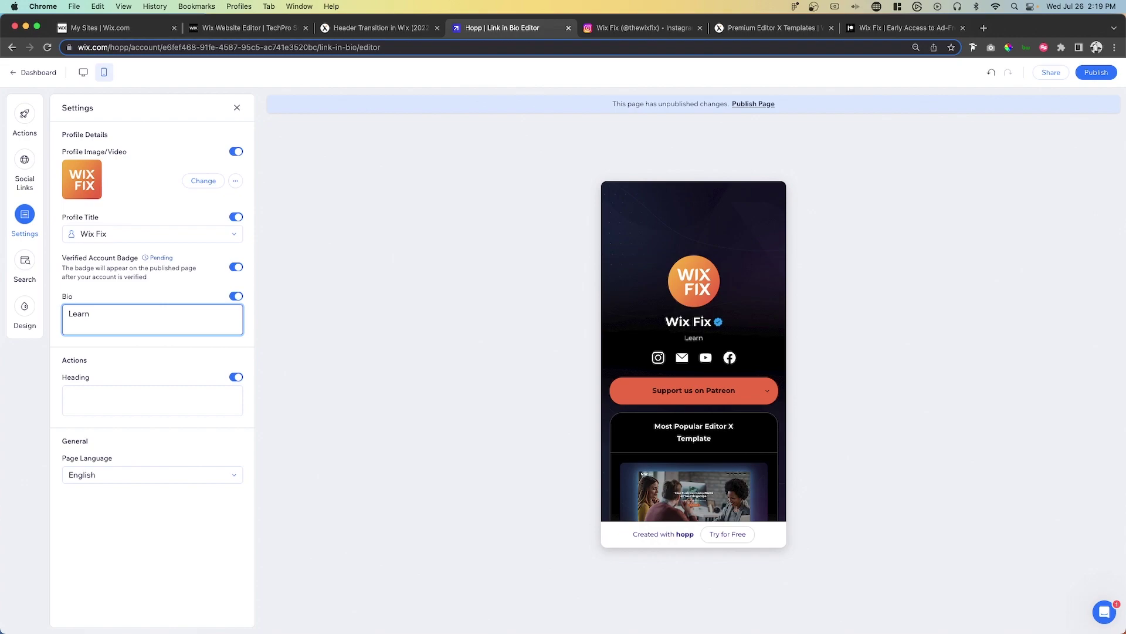
pyautogui.write(' Wix and')
pyautogui.press('BackSpace')
pyautogui.press('BackSpace')
pyautogui.write('nd Editor X')
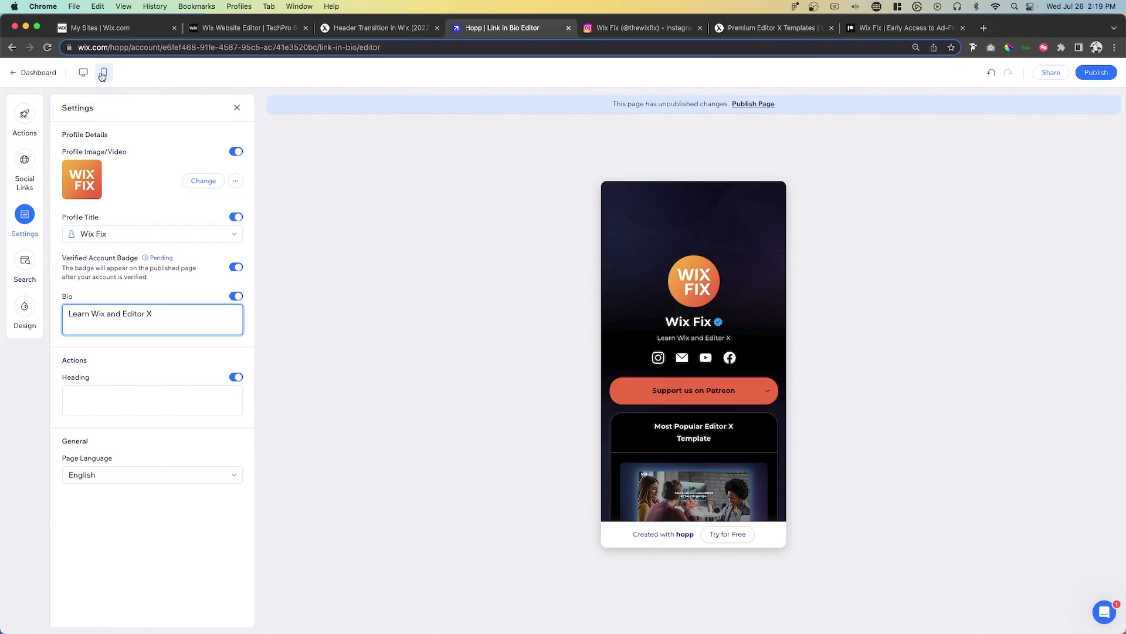
# - Preview the page at desktop and mobile sizes
pyautogui.click(84, 73)
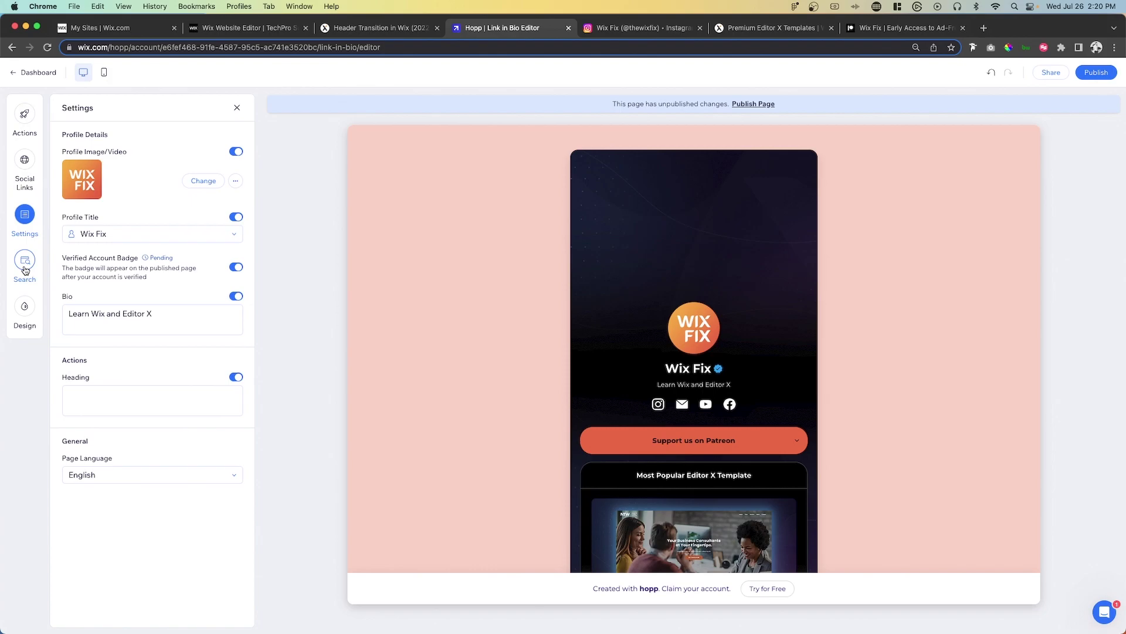
pyautogui.click(24, 306)
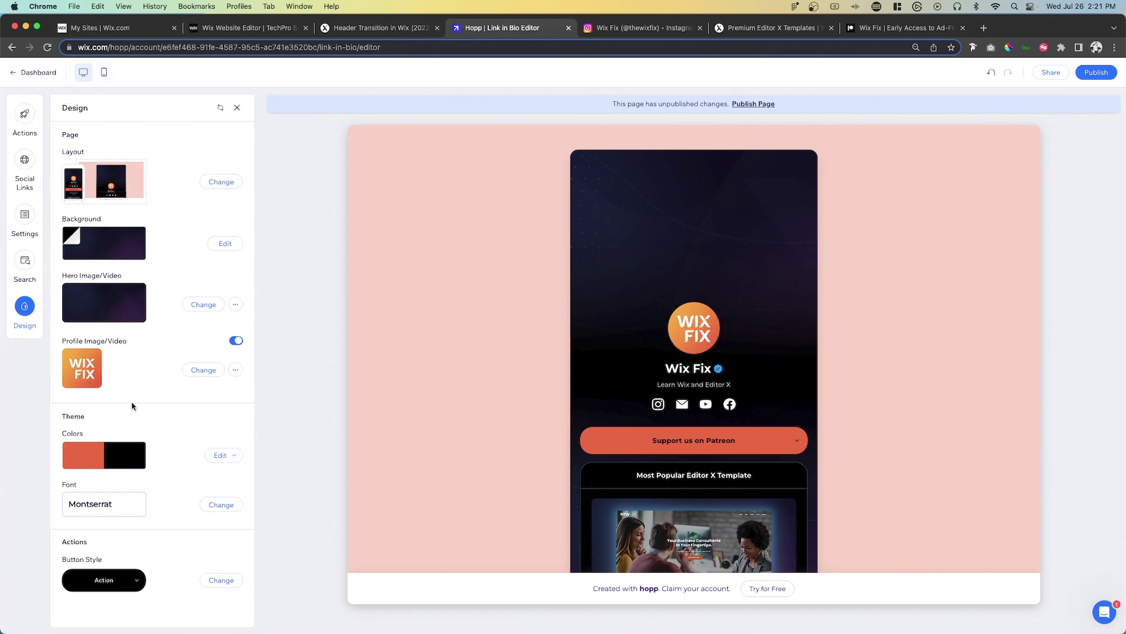
pyautogui.click(105, 73)
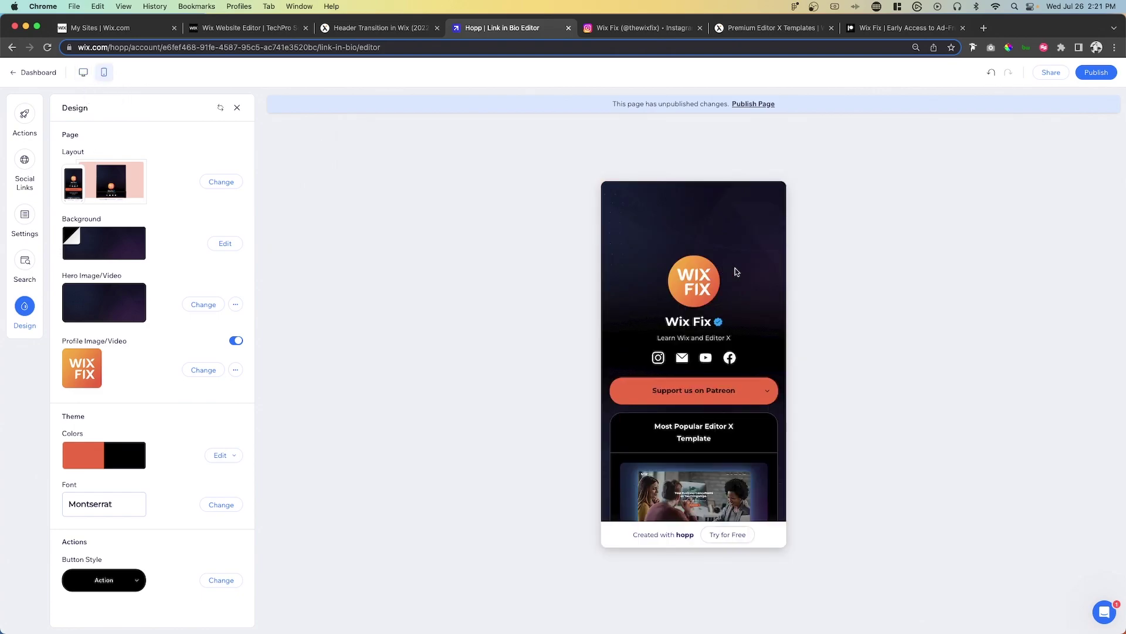
pyautogui.scroll(-3, 737, 272)
pyautogui.scroll(3, 737, 273)
# - Publish the page and copy its hopp.bio/wixfix link
pyautogui.click(1097, 72)
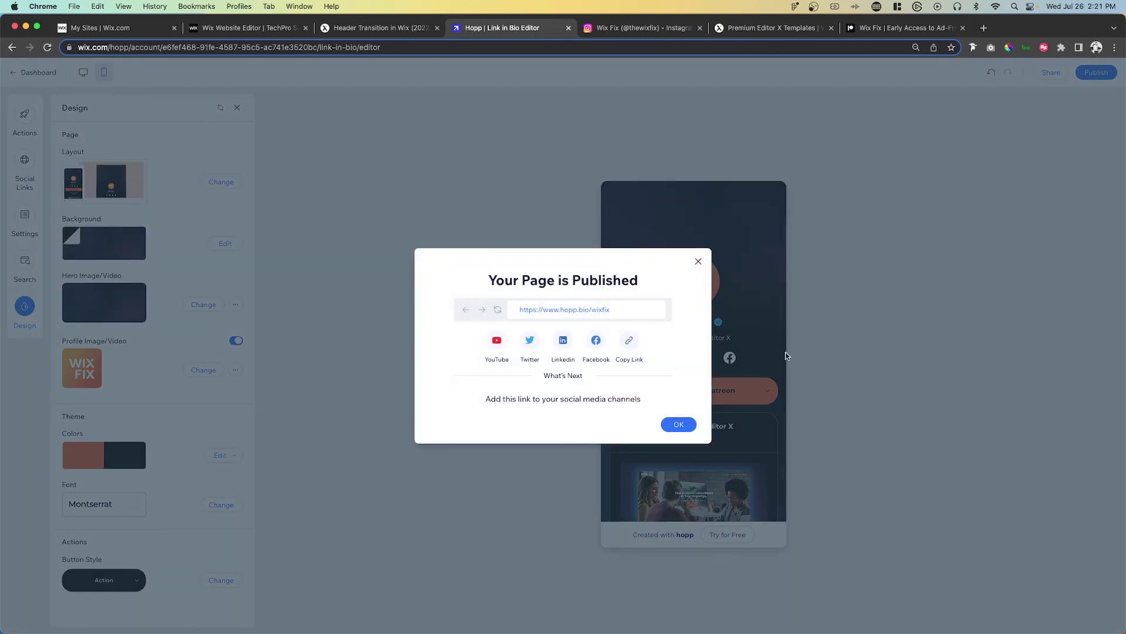
pyautogui.click(630, 346)
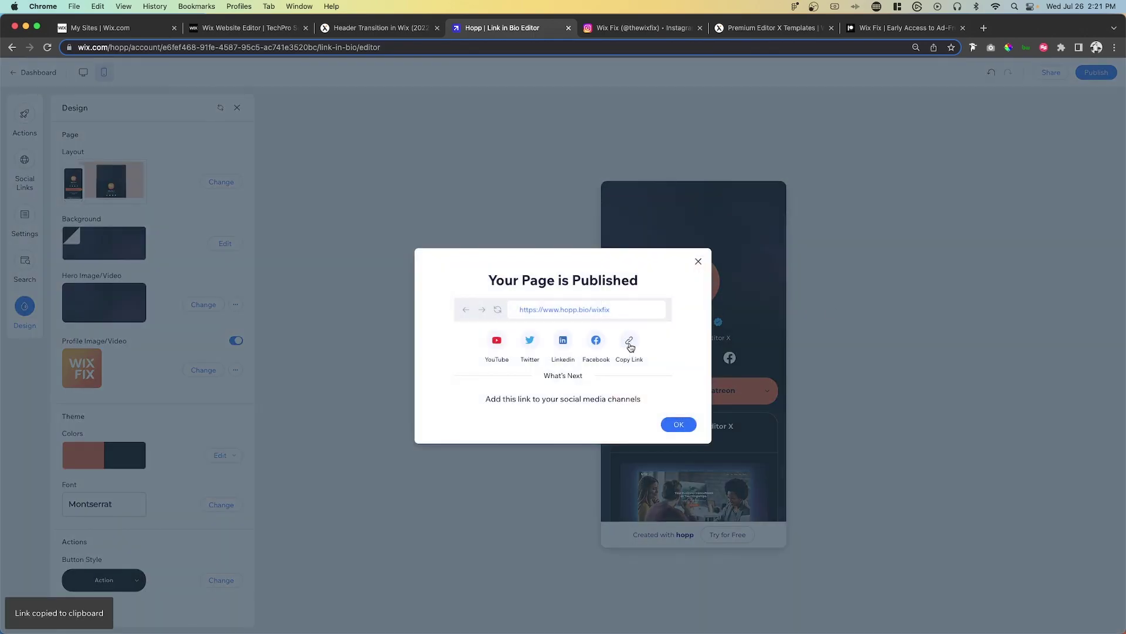
pyautogui.click(617, 30)
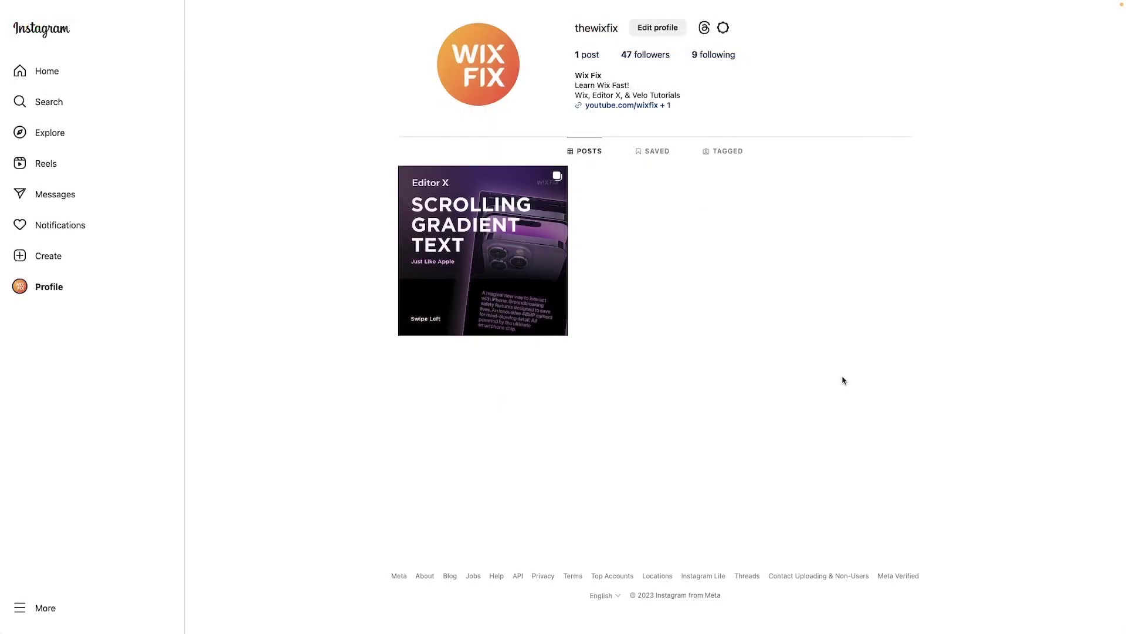
pyautogui.click(655, 106)
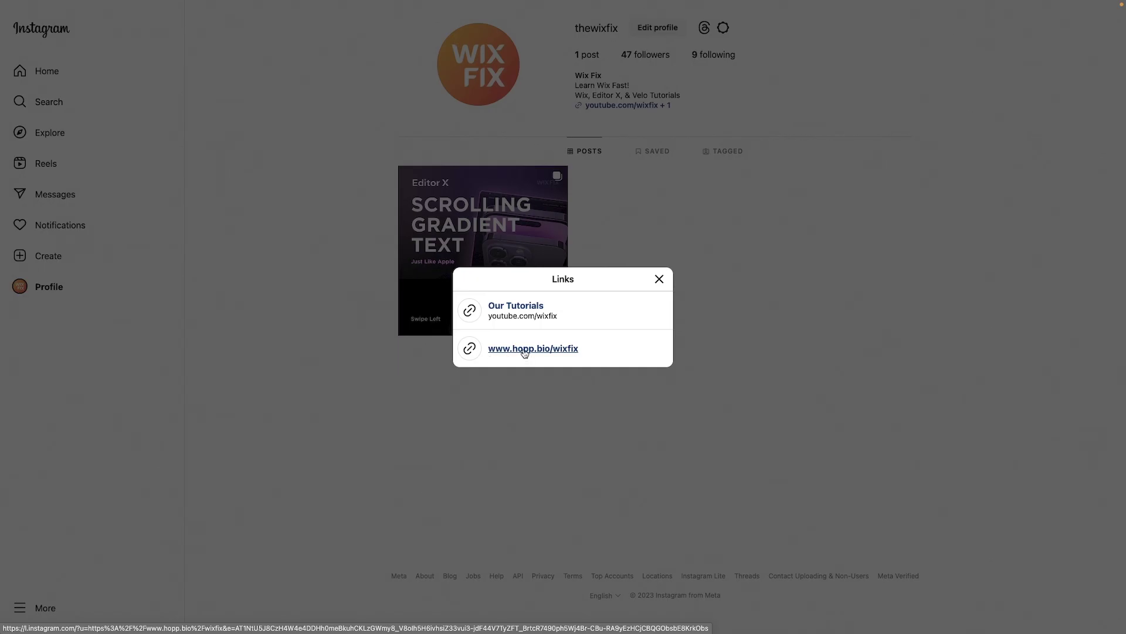
pyautogui.click(524, 350)
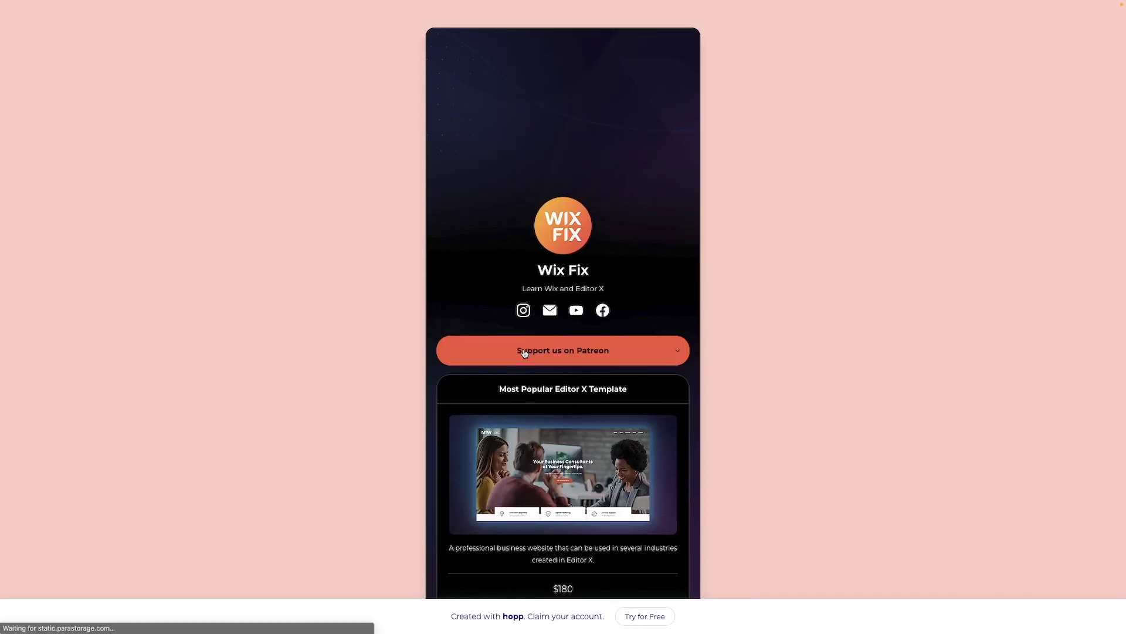
pyautogui.scroll(-3, 639, 225)
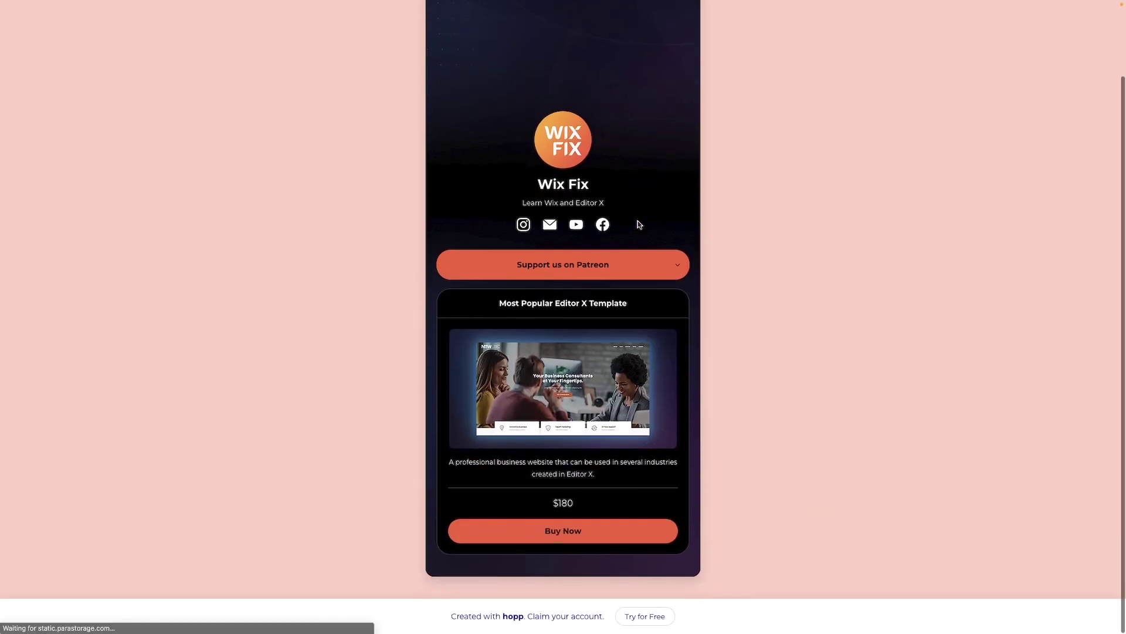
pyautogui.scroll(3, 640, 225)
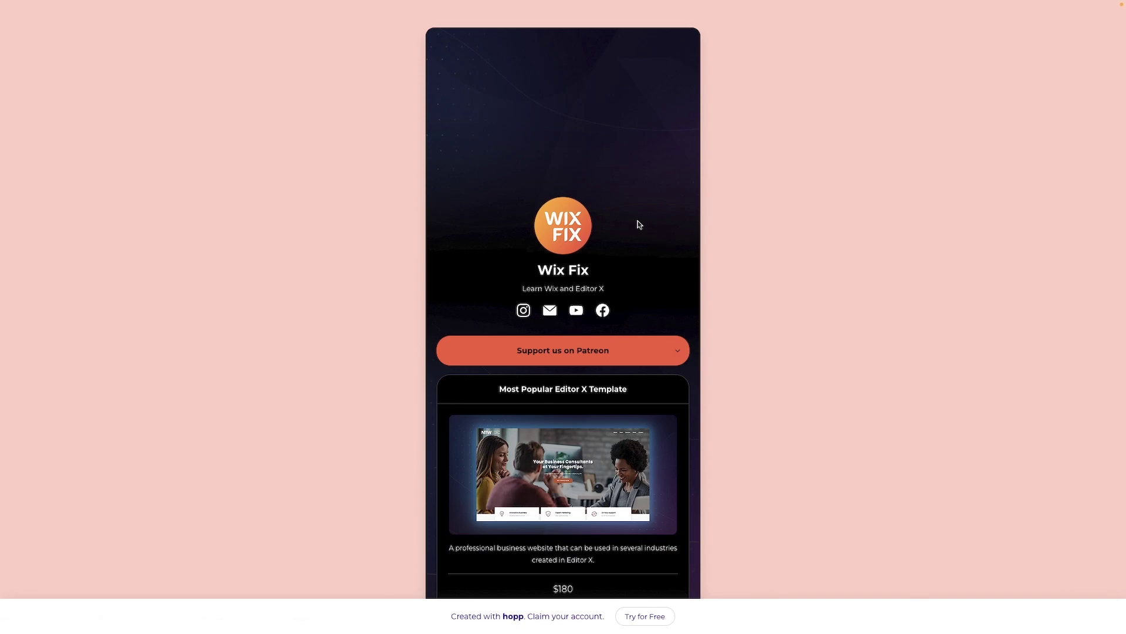
pyautogui.scroll(-3, 639, 225)
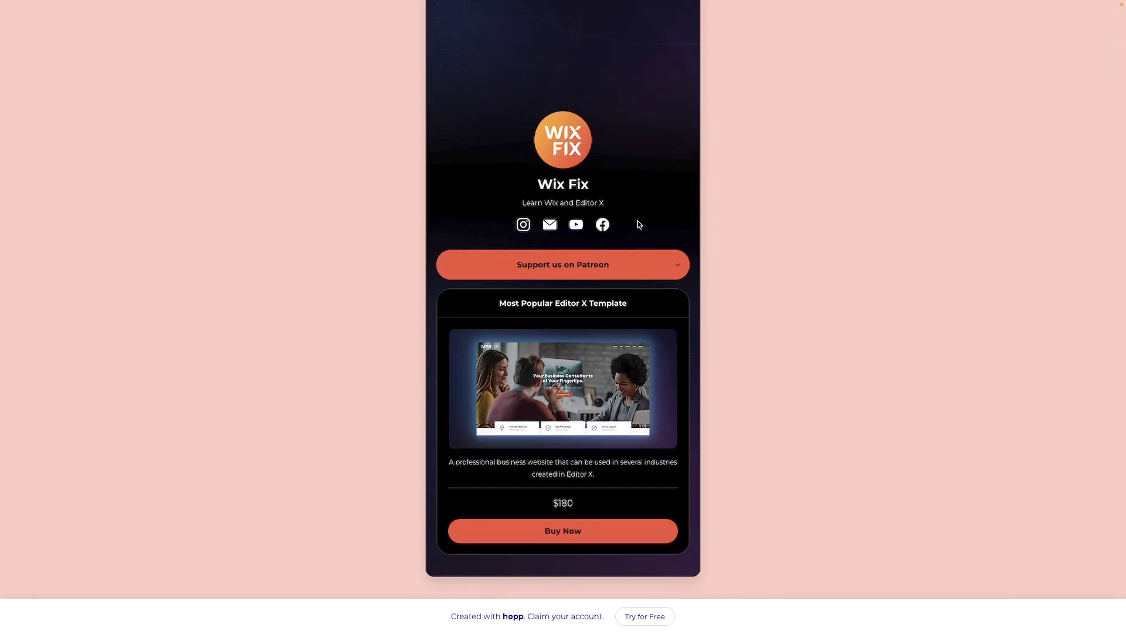
pyautogui.scroll(1, 640, 235)
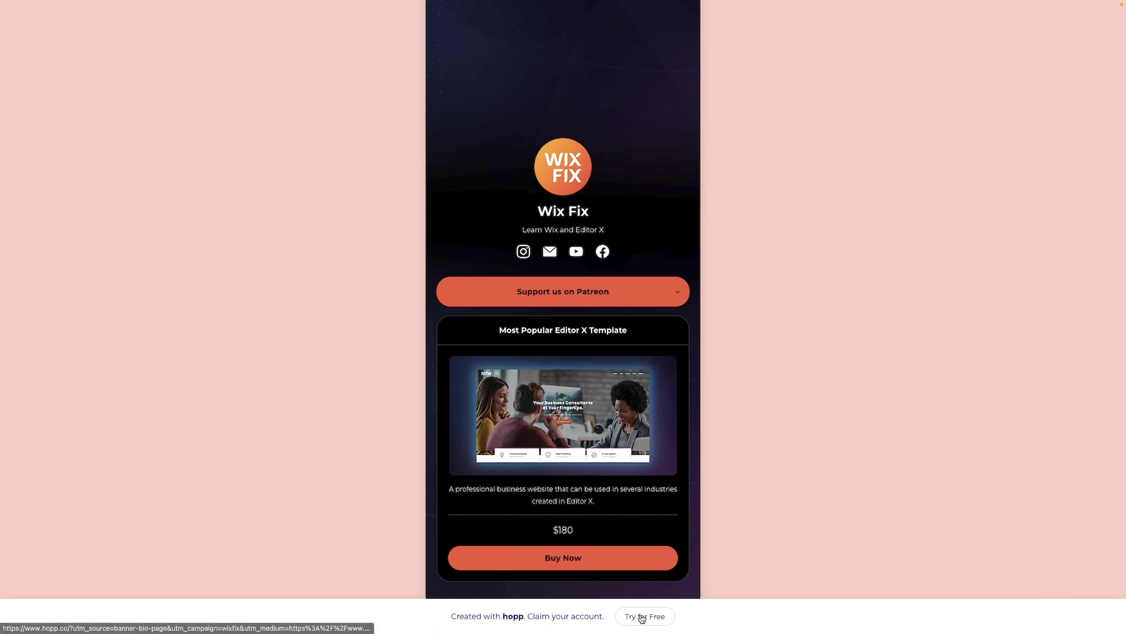
pyautogui.scroll(2, 714, 404)
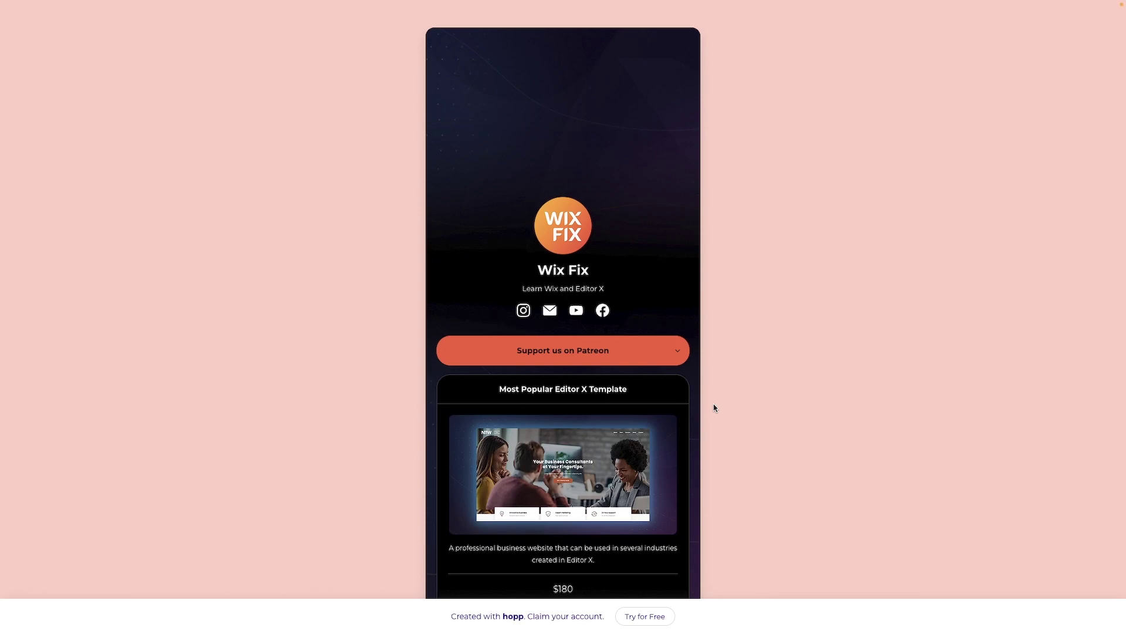